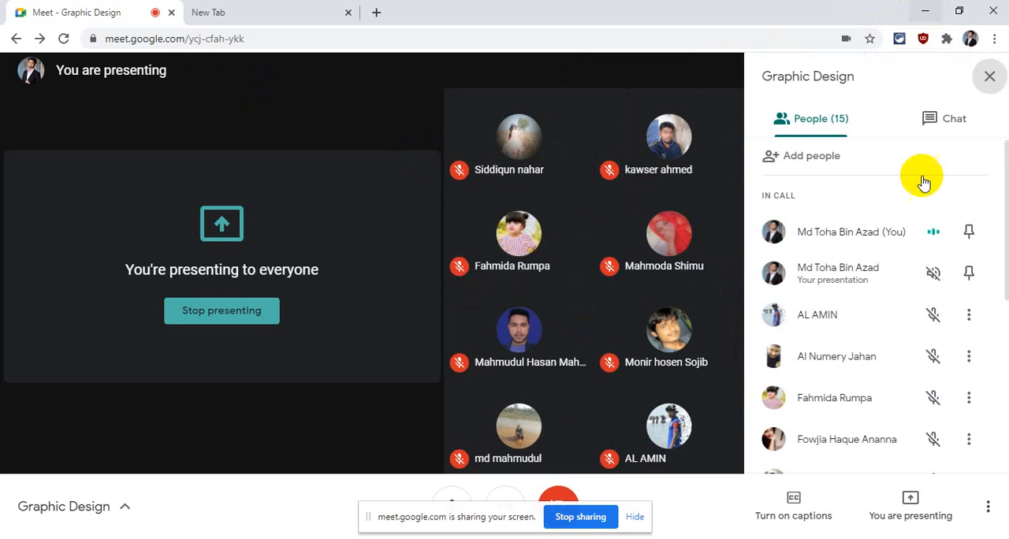
- Switch to Illustrator and create a new one-artboard document, 60 in wide by 48 in high
scroll(921, 197, down, 5)
click(925, 10)
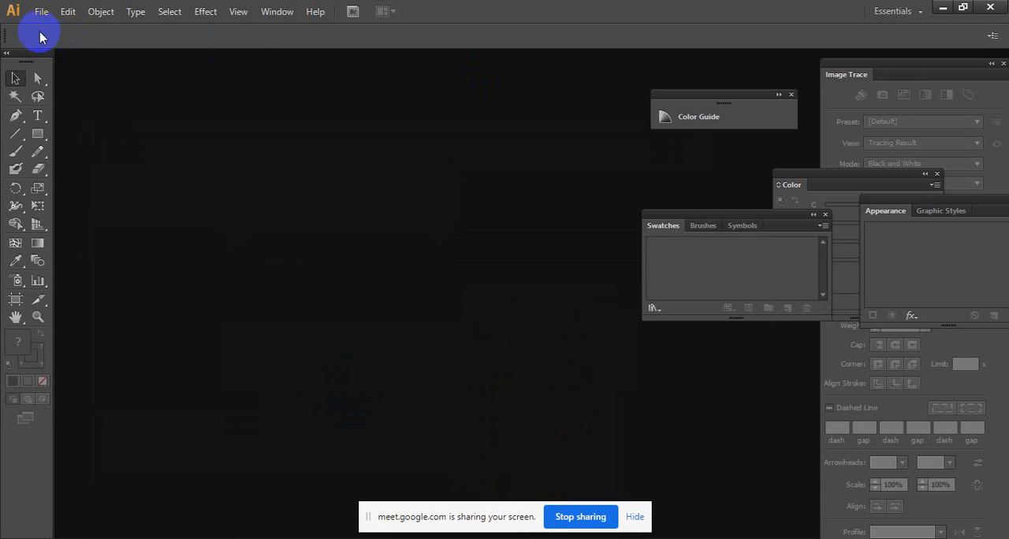
click(41, 11)
click(67, 28)
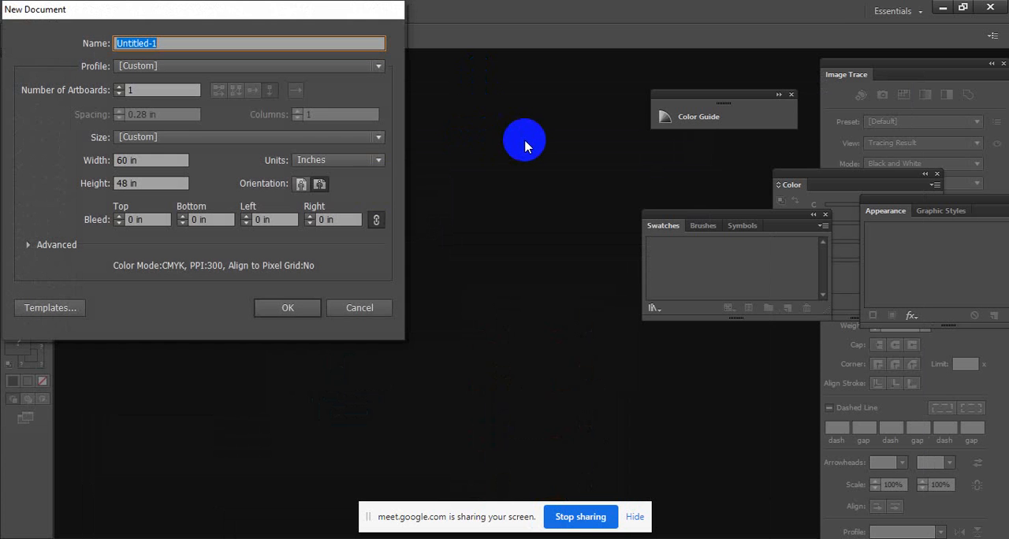
click(285, 309)
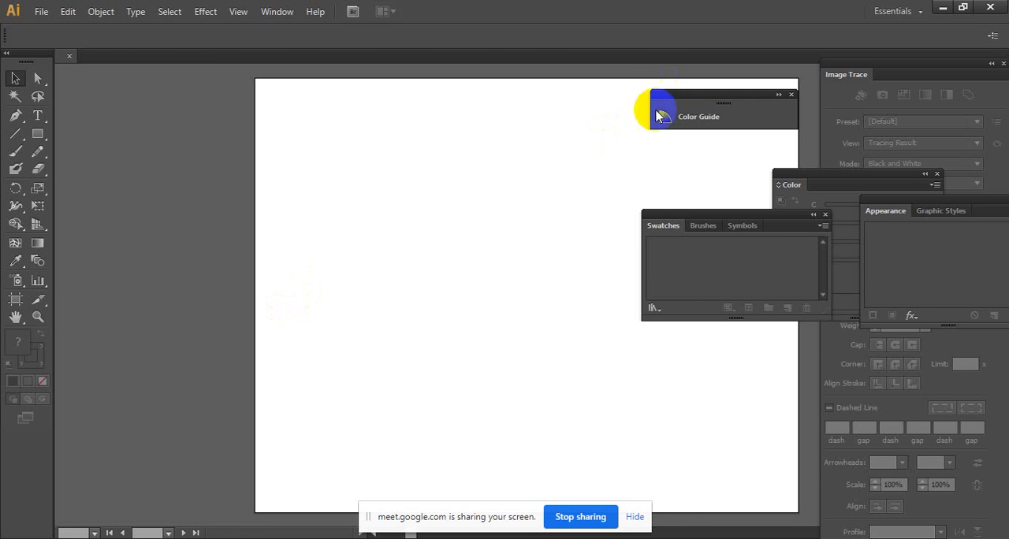
- Dock the floating Color Guide and Swatches panels and move the Color panel clear of the artboard
key(space)
mouse_move(455, 183)
mouse_down()
mouse_move(250, 181)
mouse_move(316, 184)
mouse_up()
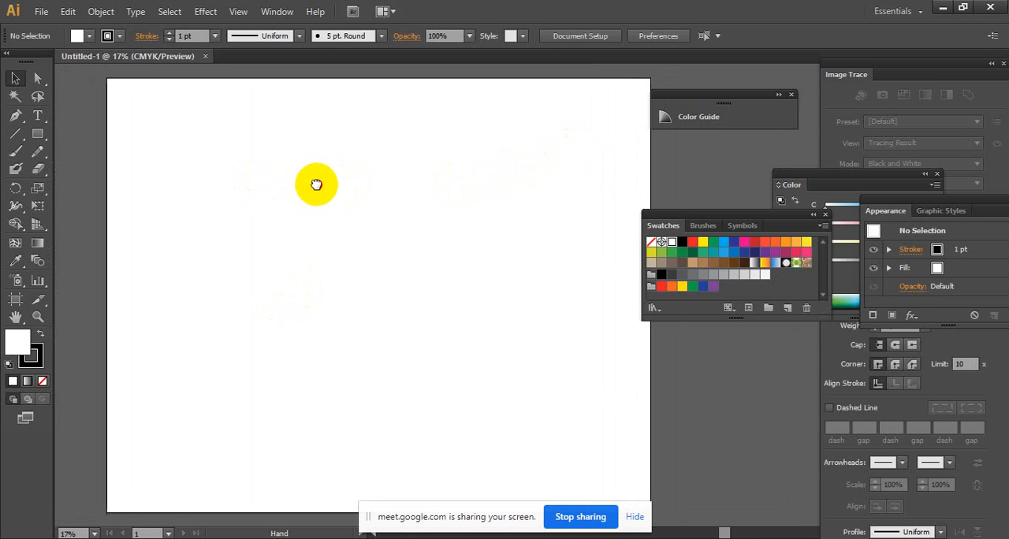
mouse_move(744, 96)
mouse_down()
mouse_move(874, 100)
mouse_move(919, 90)
mouse_move(906, 83)
mouse_move(876, 104)
mouse_up()
drag(719, 215, 899, 207)
drag(846, 174, 897, 191)
- Switch to the Google Meet call, admit the waiting participant, and return to Illustrator
mouse_move(463, 524)
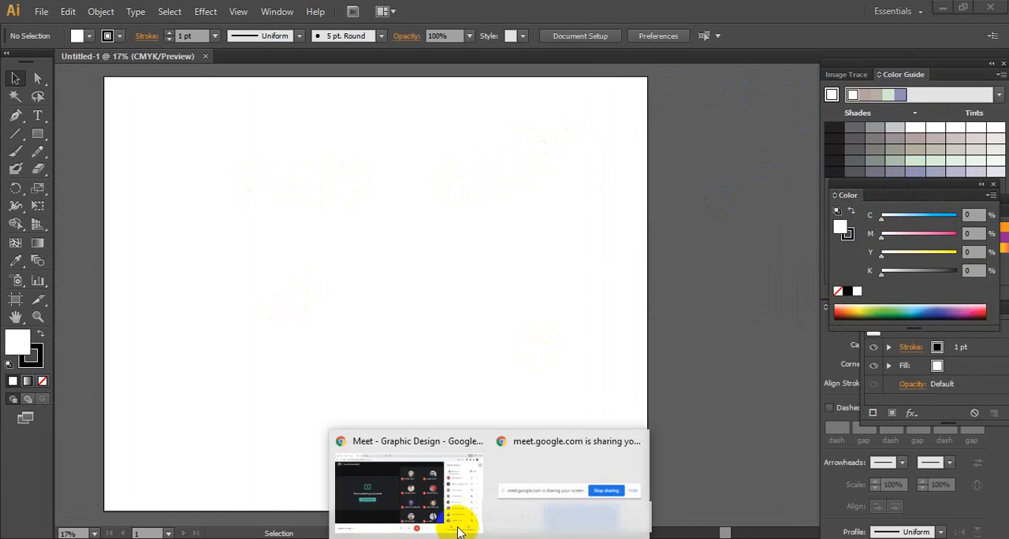
click(398, 473)
click(654, 146)
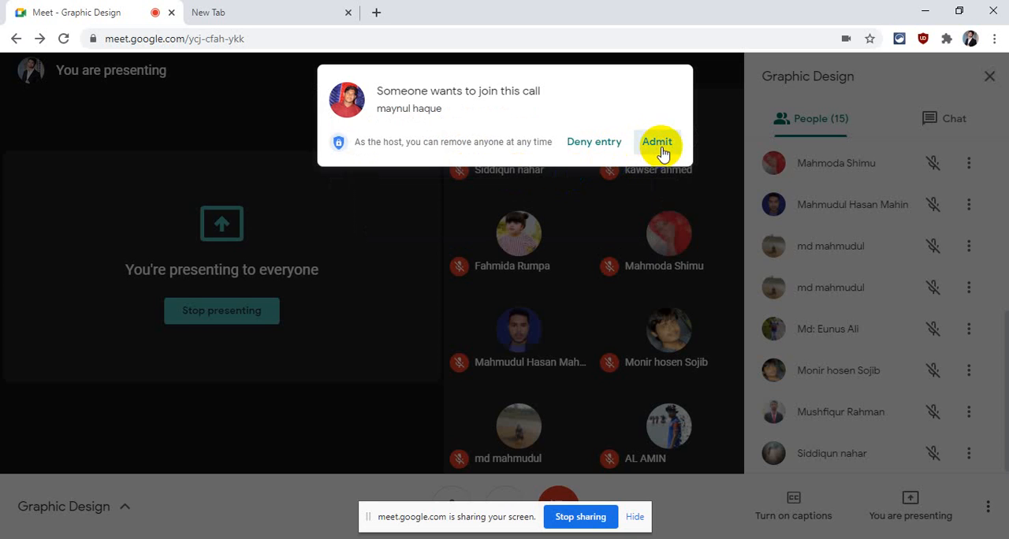
click(926, 7)
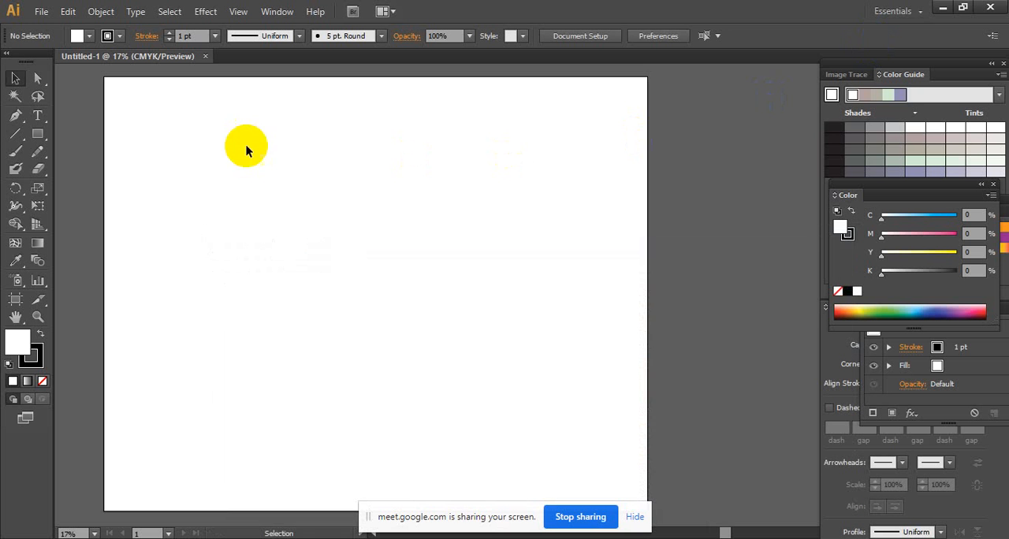
- Try a freehand Paintbrush stroke across the upper part of the artboard and undo it
key(ctrl+space)
ctrl+alt+click(327, 229)
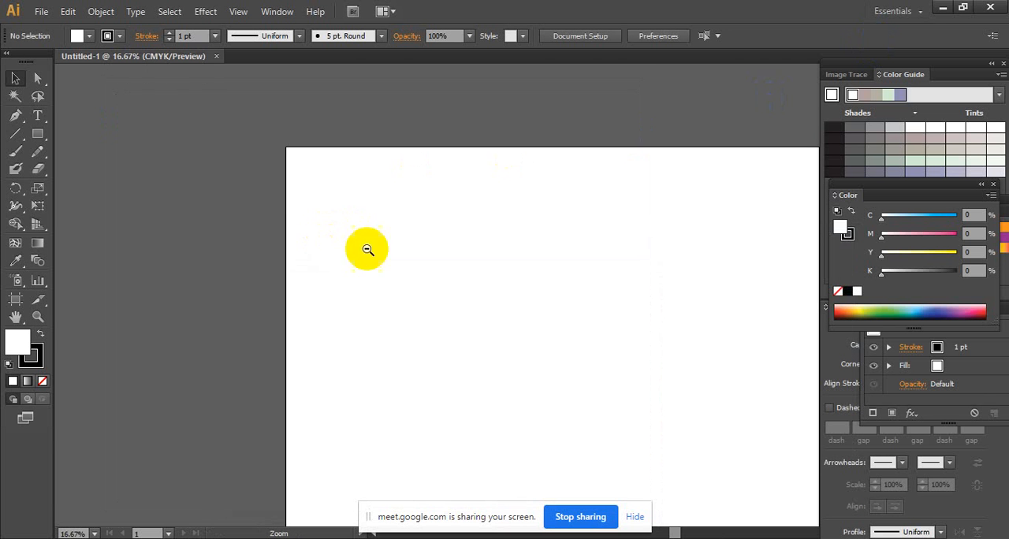
drag(505, 284, 327, 215)
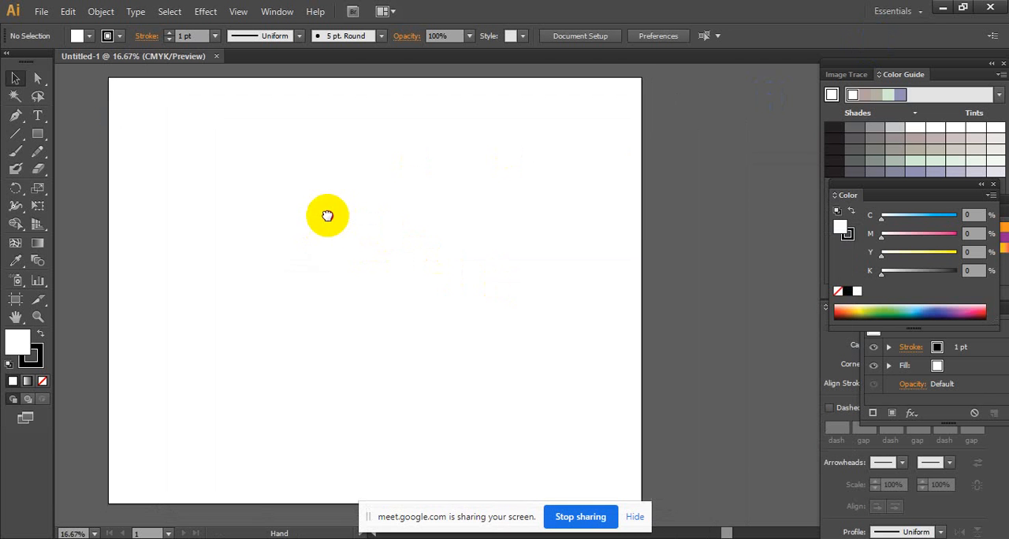
click(16, 150)
drag(229, 181, 576, 225)
key(ctrl+z)
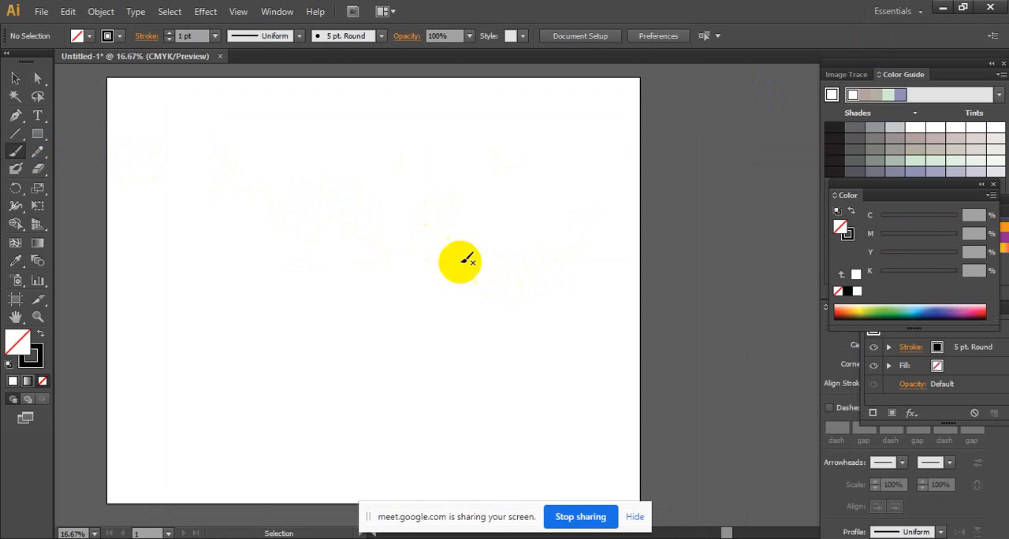
key(ctrl+z)
click(16, 78)
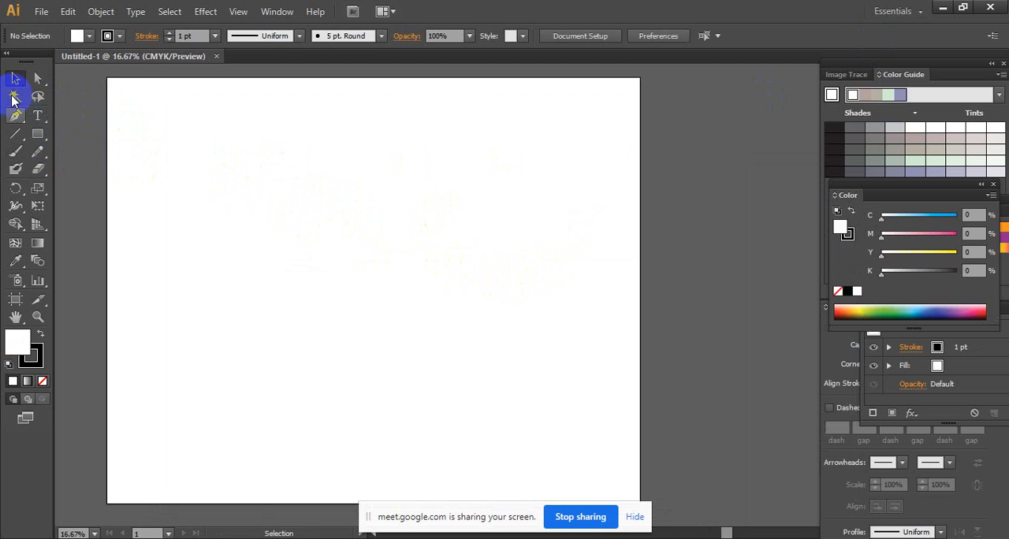
- Draw a square in the upper-left part of the artboard and fill it with black
click(37, 134)
drag(199, 171, 304, 293)
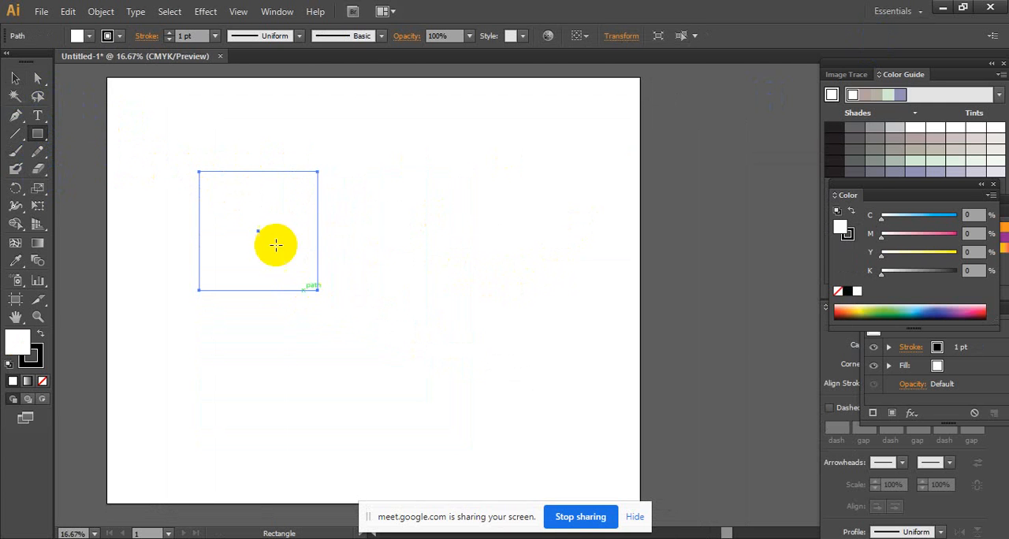
click(87, 36)
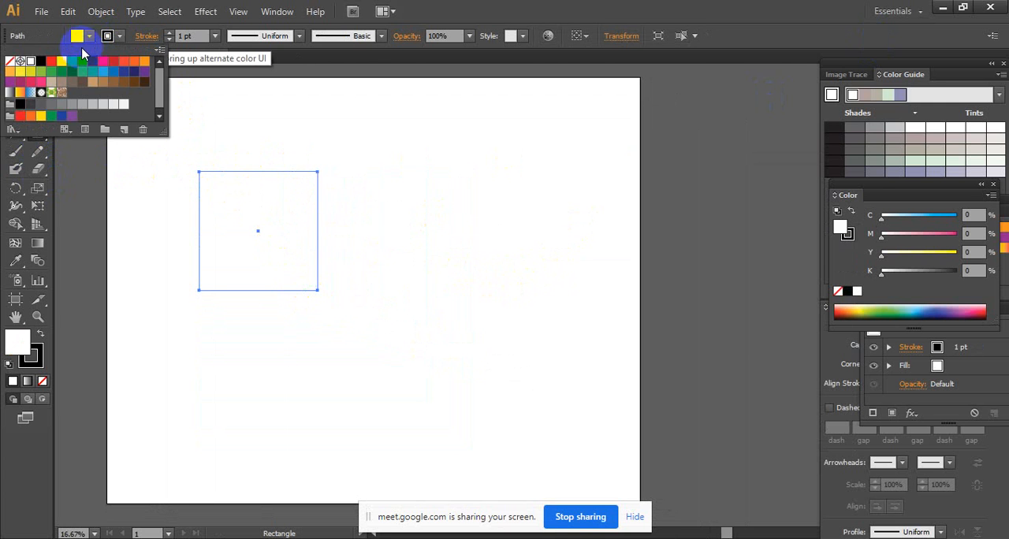
click(41, 61)
click(196, 68)
- Duplicate the black square into an arrangement of four separate squares with narrow gaps between them
click(15, 78)
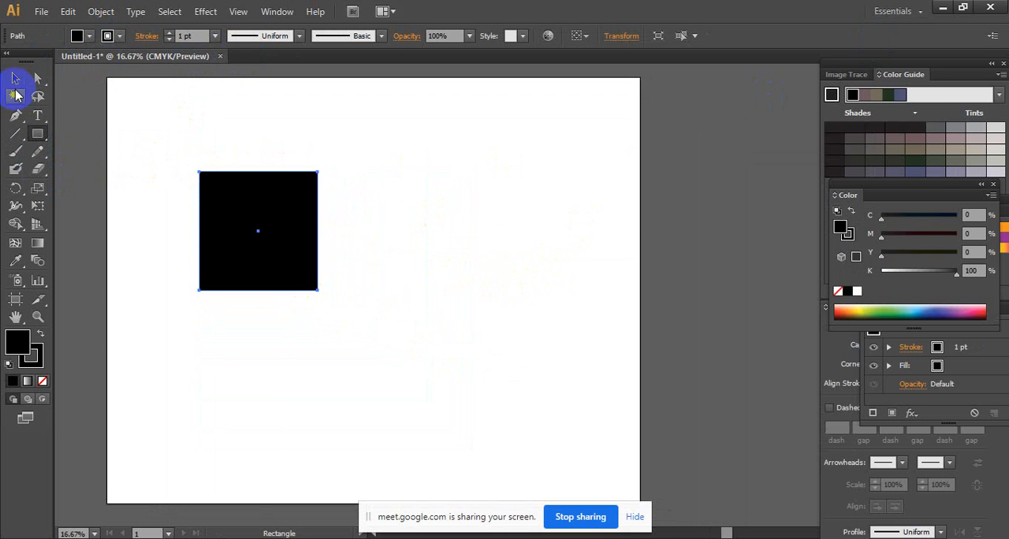
click(289, 118)
drag(307, 201, 423, 273)
click(541, 190)
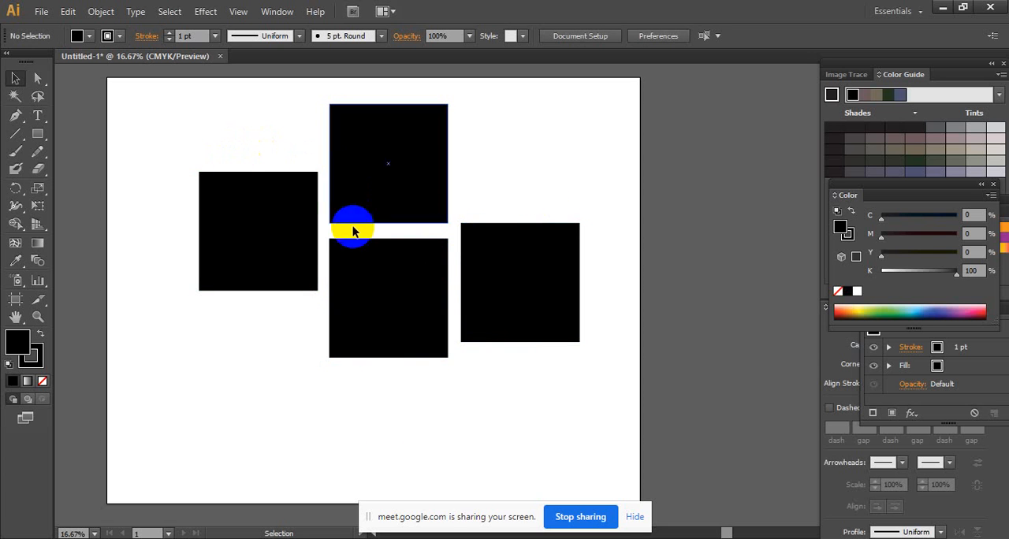
drag(327, 315, 321, 113)
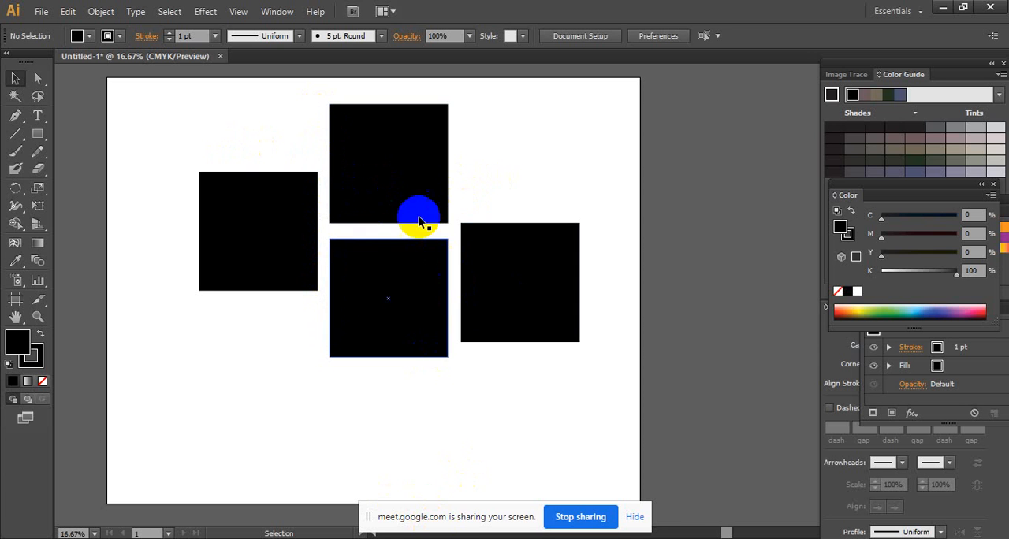
drag(448, 233, 634, 227)
click(549, 237)
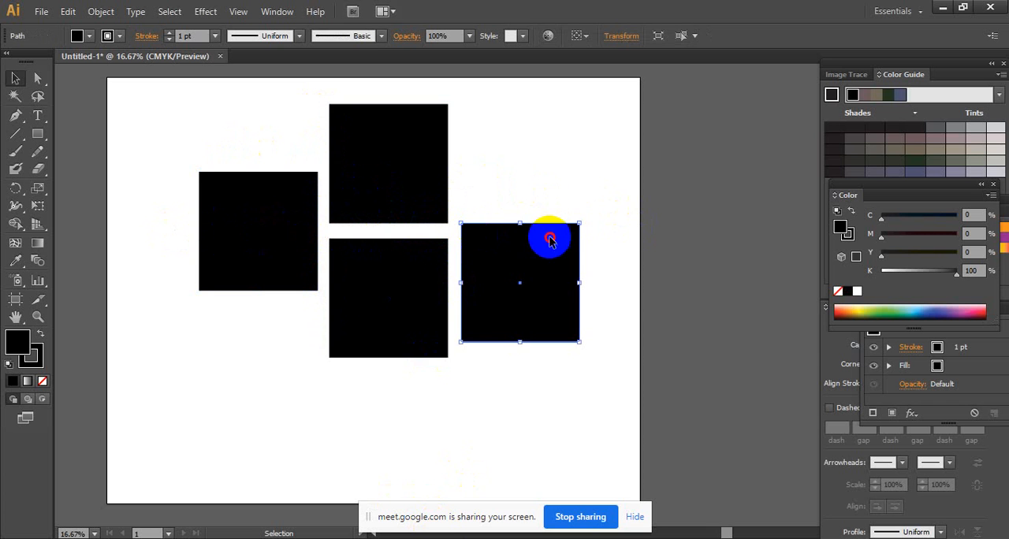
click(555, 196)
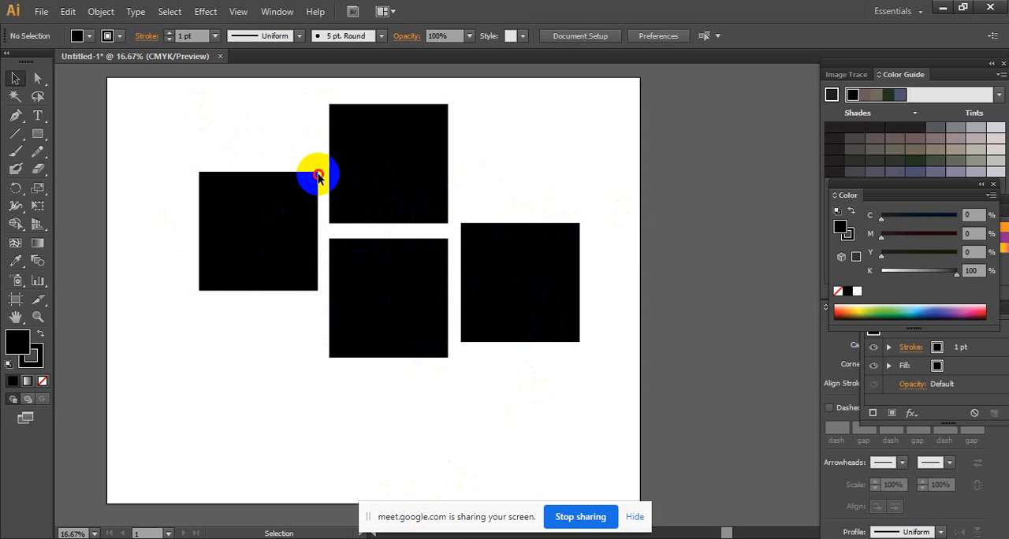
- Select all four black squares and delete them
click(478, 312)
click(394, 317)
click(442, 132)
drag(536, 122, 142, 402)
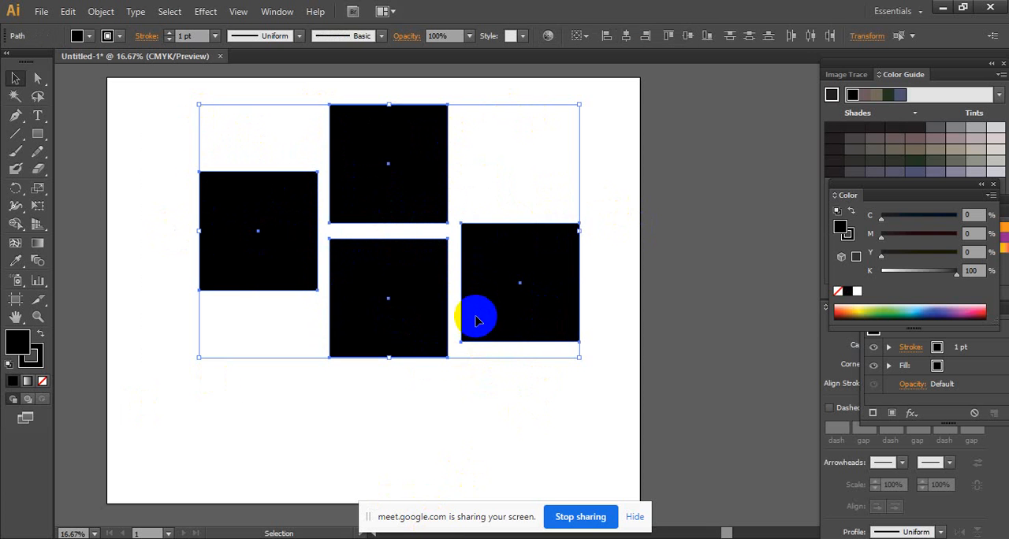
key(Delete)
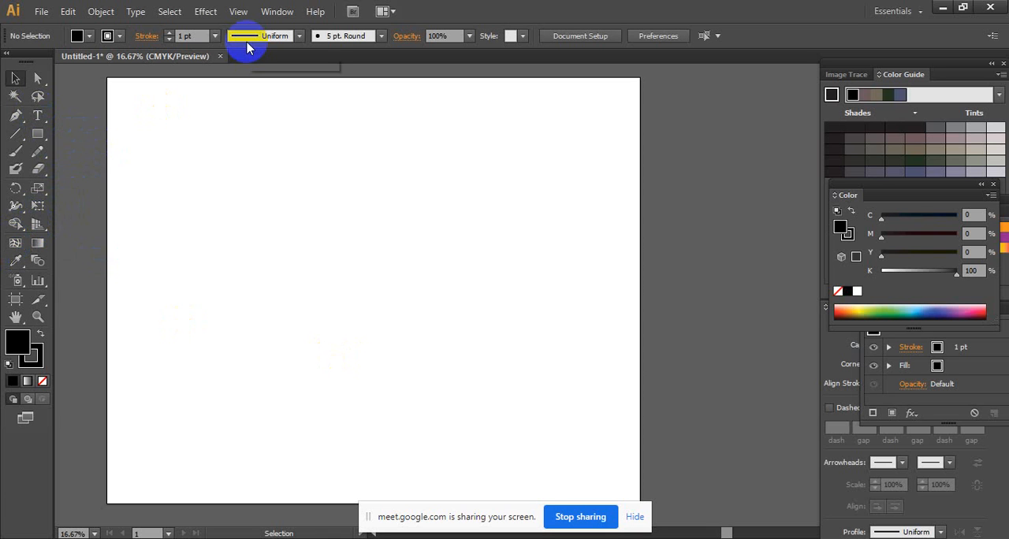
- Draw a large black rectangle about 45 in wide by 30 in high on the artboard
click(11, 251)
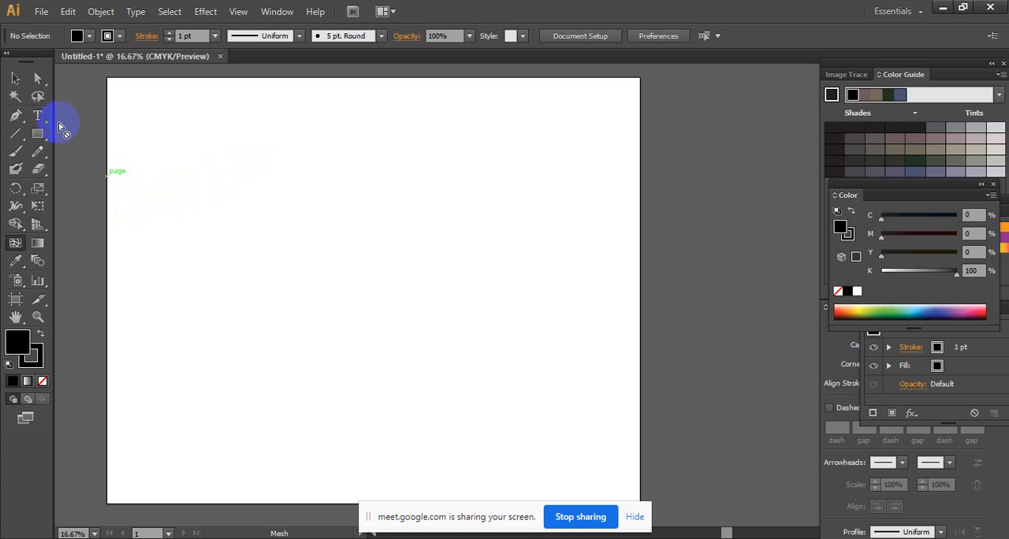
click(38, 132)
drag(138, 142, 539, 409)
- Add Mesh tool points diagonally across the black rectangle to divide it with rows and columns of mesh lines
click(15, 242)
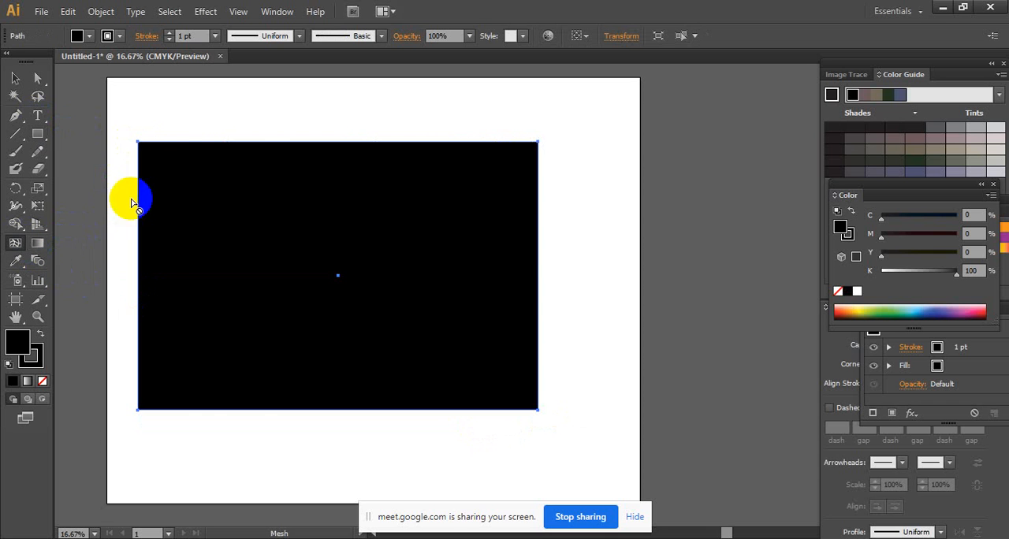
click(186, 182)
click(214, 209)
click(264, 266)
click(373, 244)
click(324, 302)
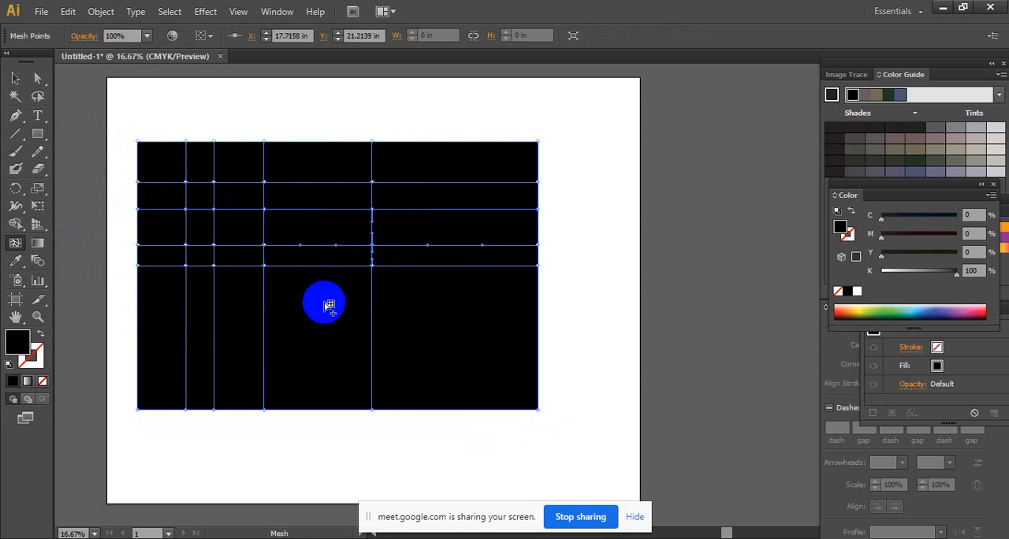
click(404, 302)
click(398, 340)
click(428, 331)
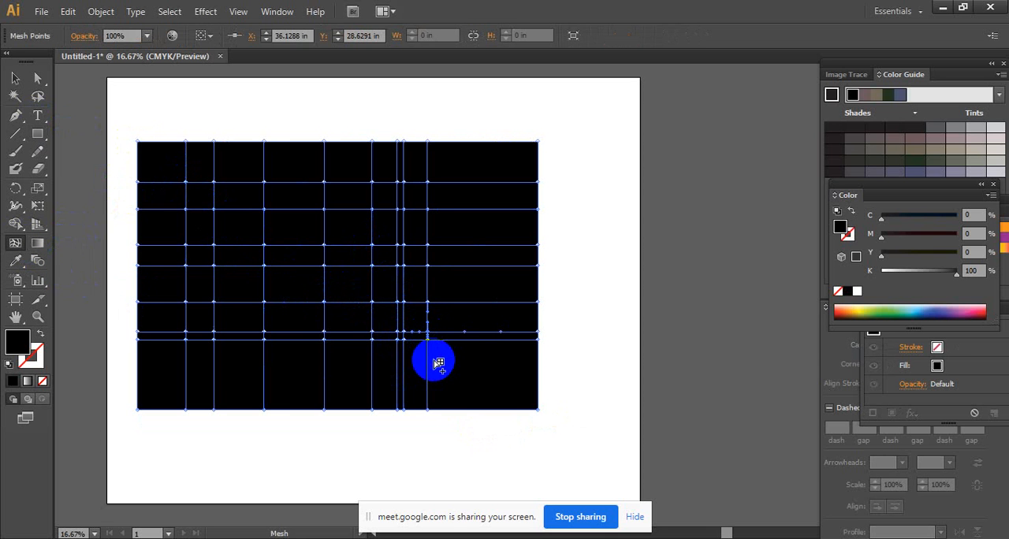
click(433, 360)
click(466, 354)
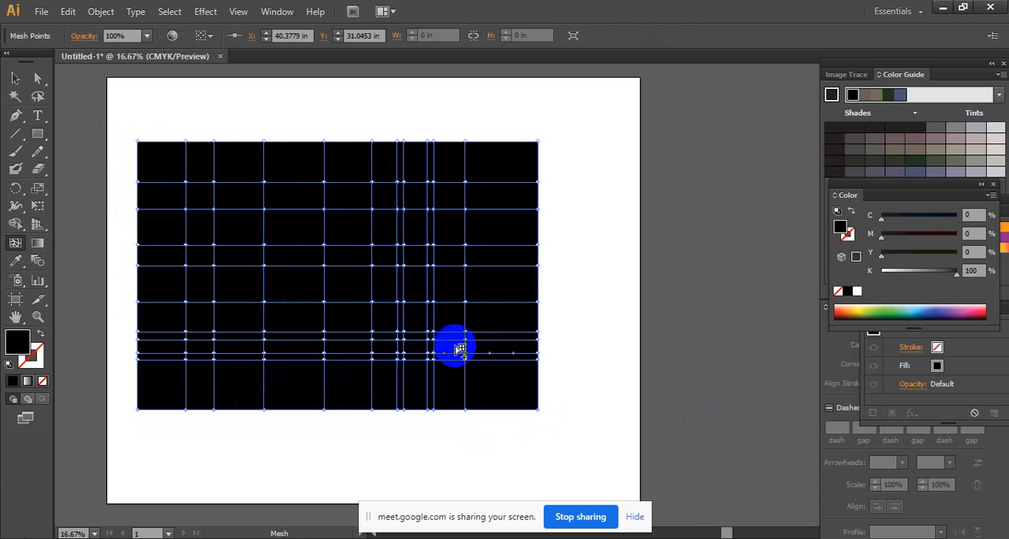
- Distort the rightmost interior mesh line by pulling four of its mesh points outward
drag(468, 360, 485, 379)
drag(467, 332, 493, 315)
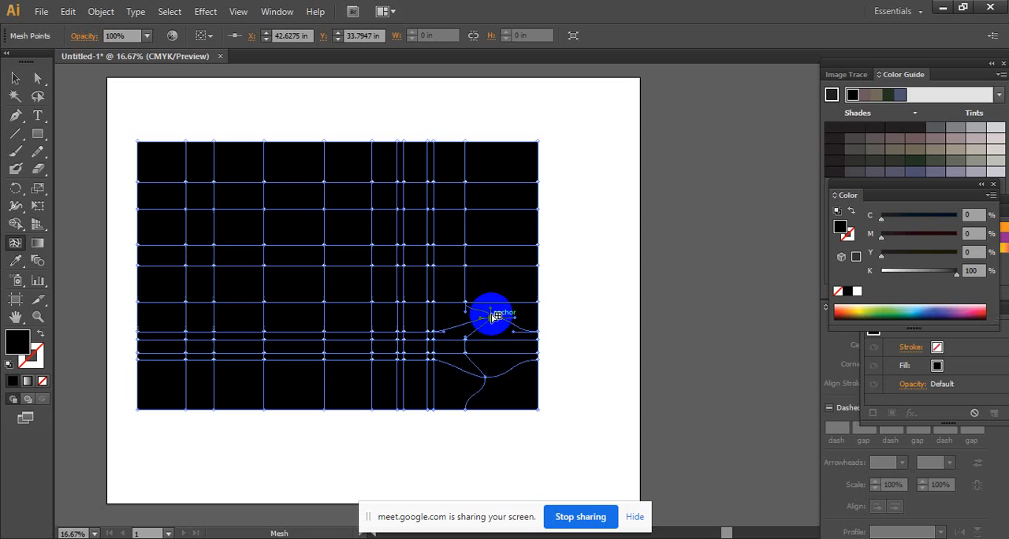
drag(468, 249, 500, 233)
drag(466, 185, 492, 169)
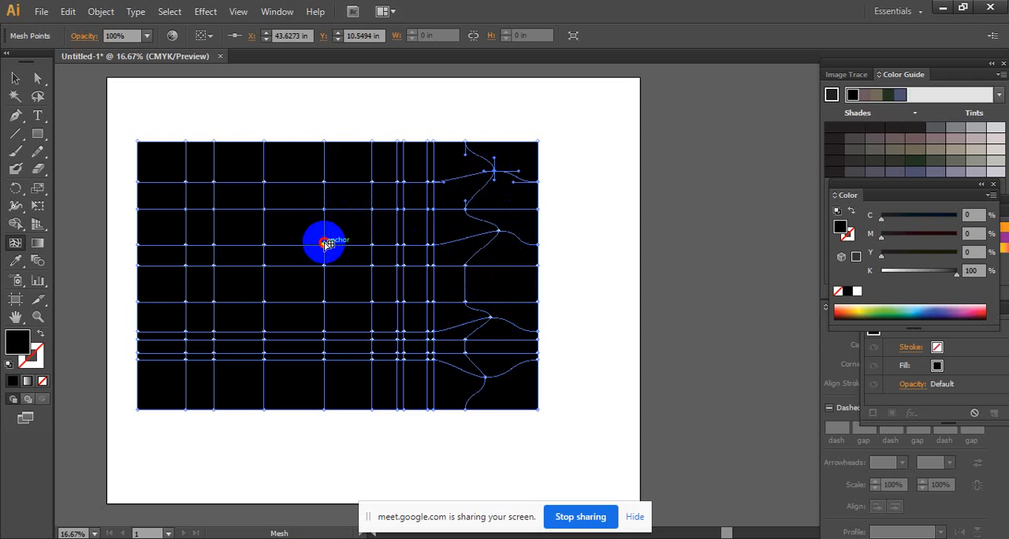
- Shift two mesh points near the rectangle's centre up and to the left, and color the lower one green
drag(328, 245, 303, 225)
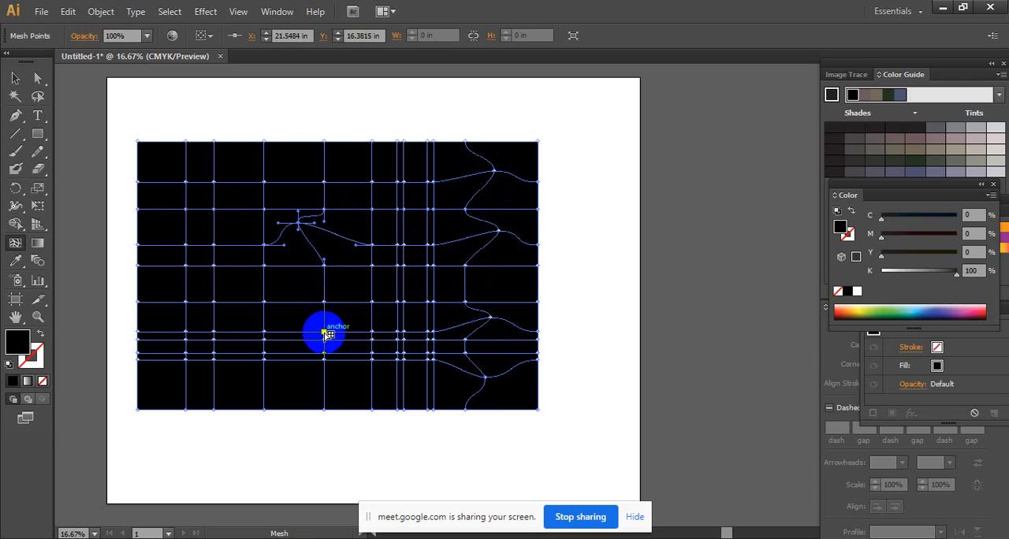
drag(326, 334, 307, 310)
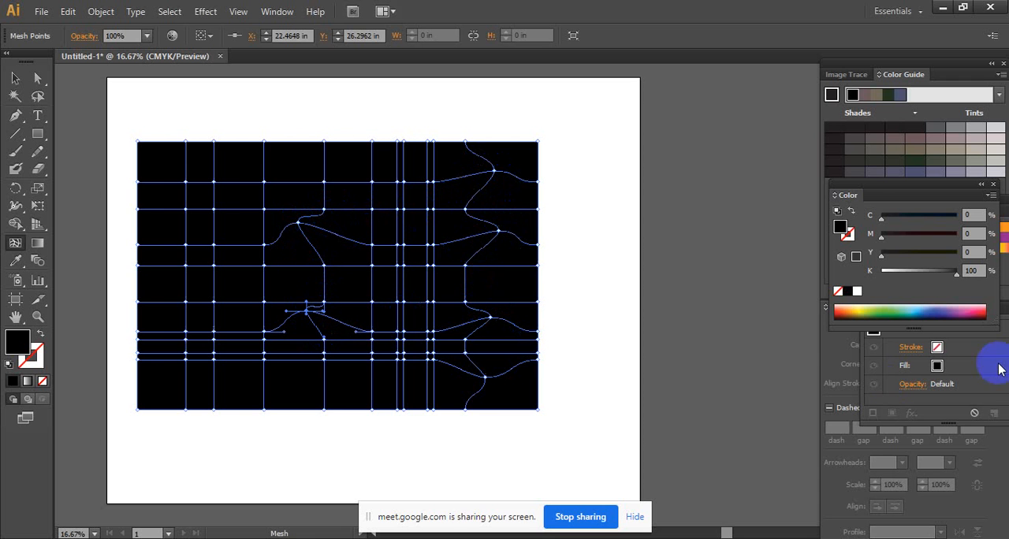
click(892, 310)
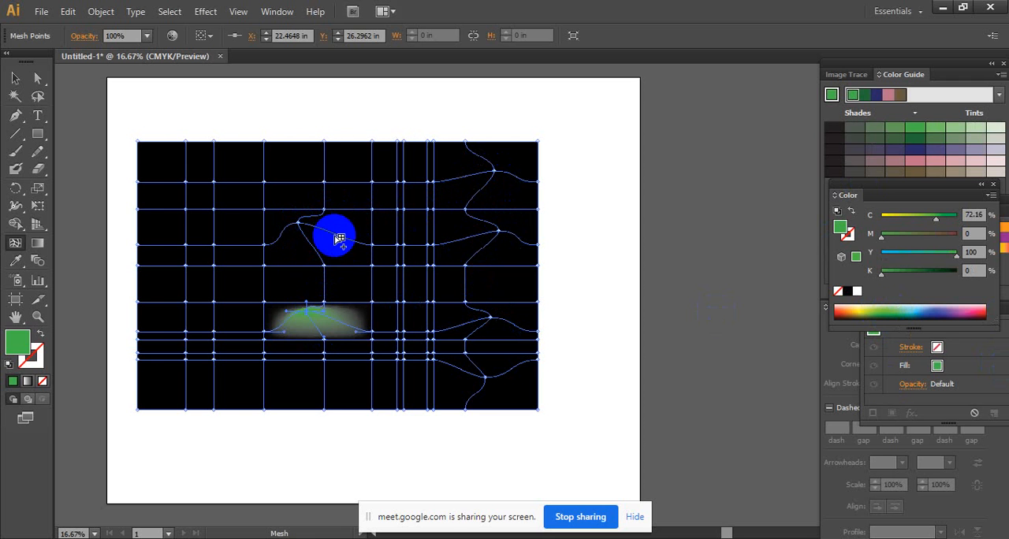
- Select the entire mesh rectangle and delete it
click(15, 78)
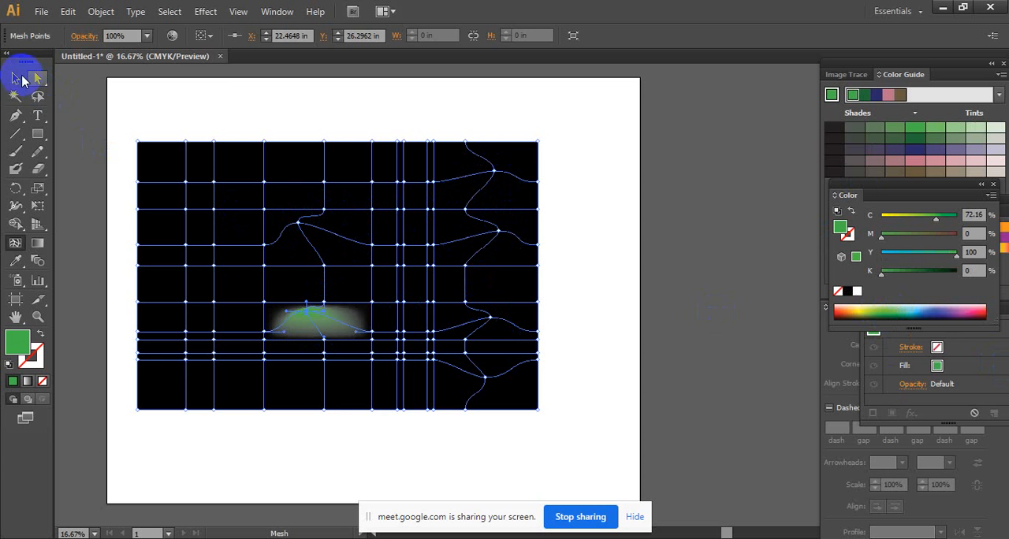
click(203, 104)
drag(203, 105, 462, 476)
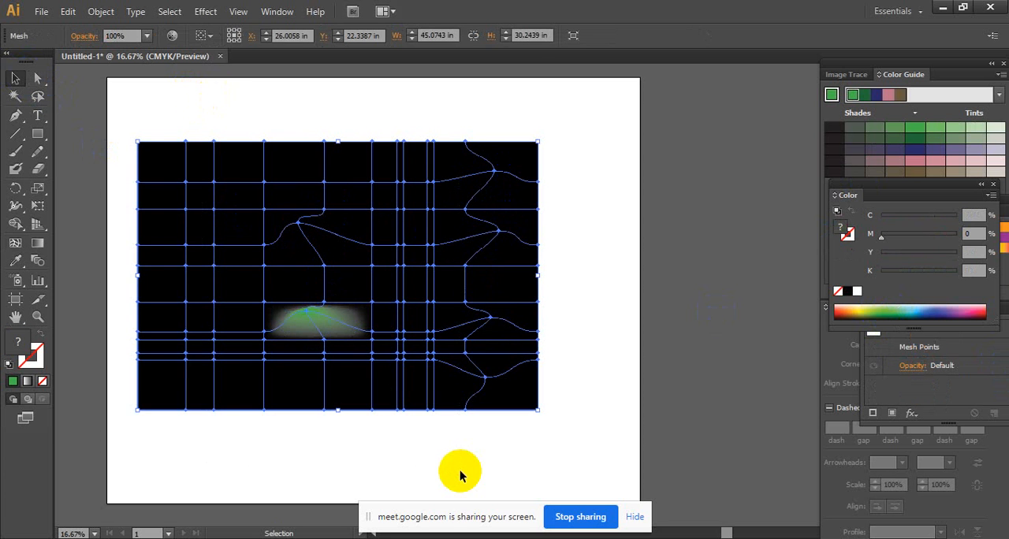
key(Delete)
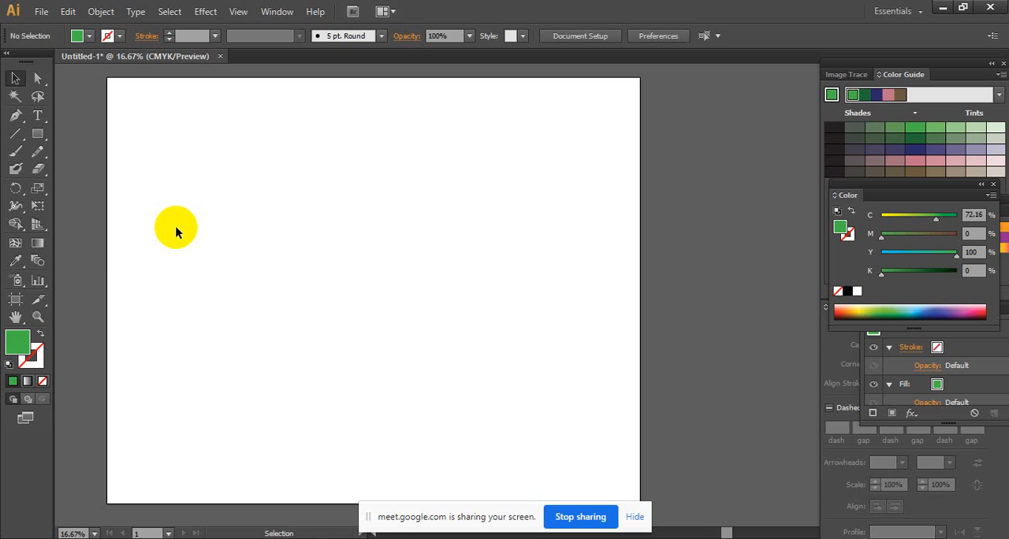
- Activate the Perspective Grid Tool to show the perspective grid on the empty artboard
click(45, 227)
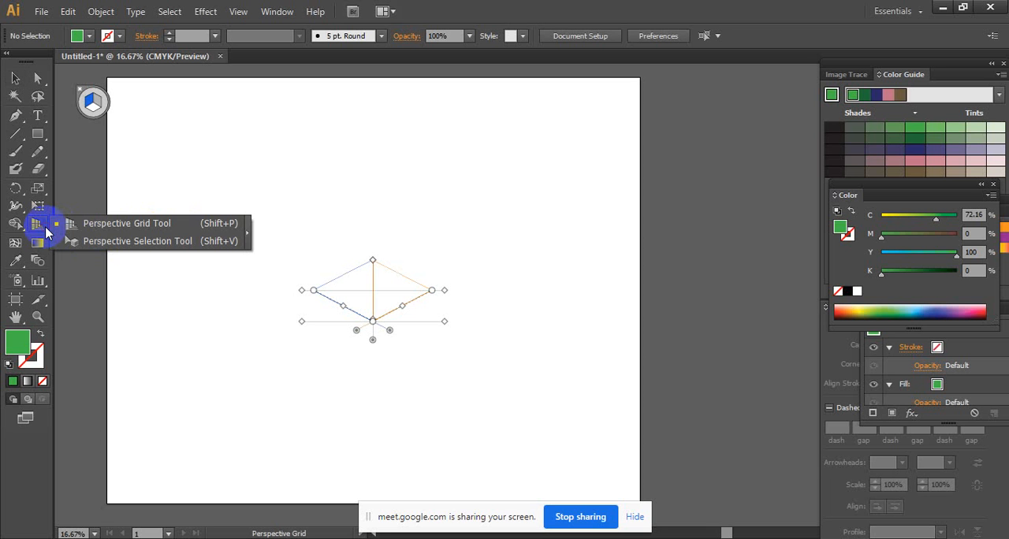
drag(45, 227, 83, 225)
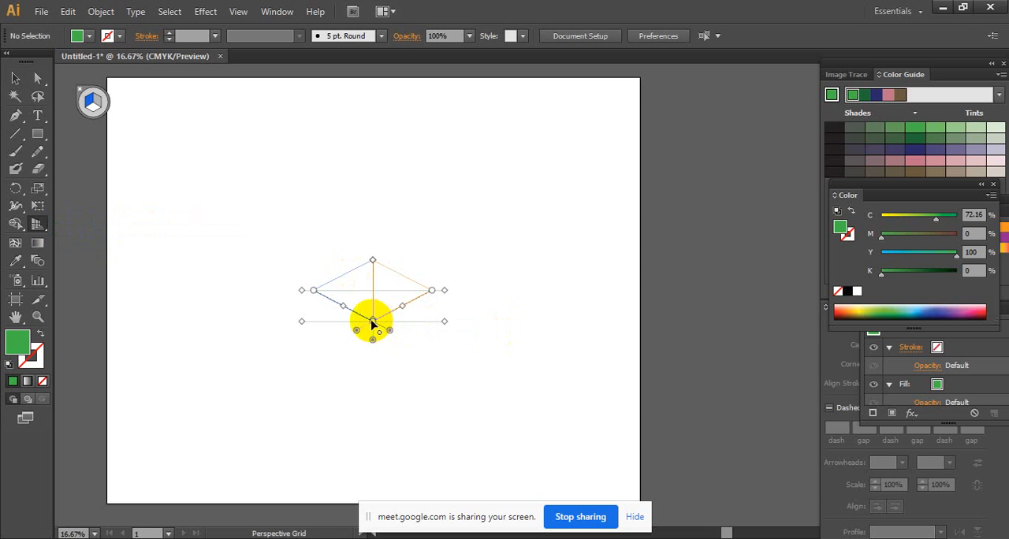
- Raise the perspective grid's vertical extent well above the horizon line
mouse_move(373, 322)
mouse_down()
mouse_move(411, 341)
mouse_move(373, 322)
mouse_up()
drag(374, 261, 383, 172)
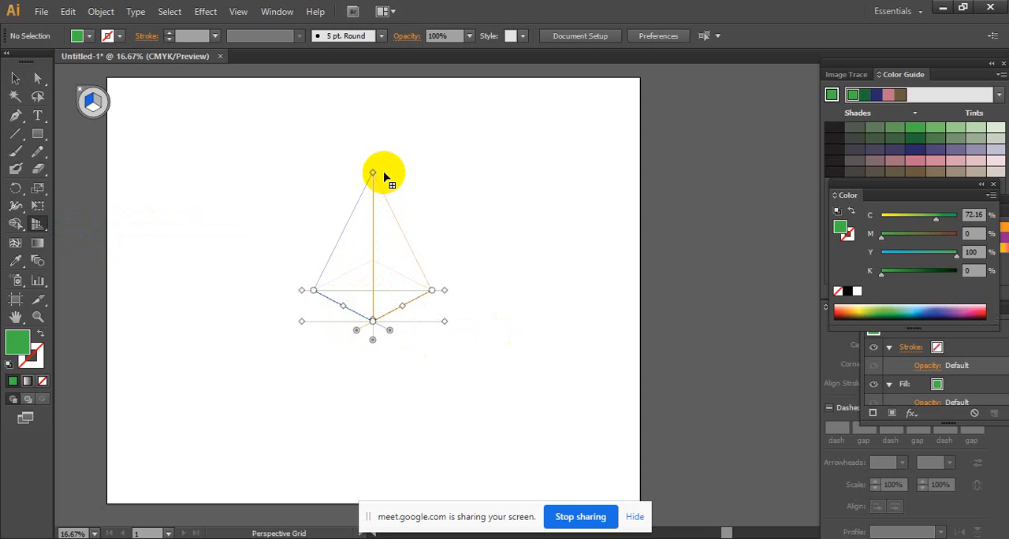
key(shift+v)
key(shift+p)
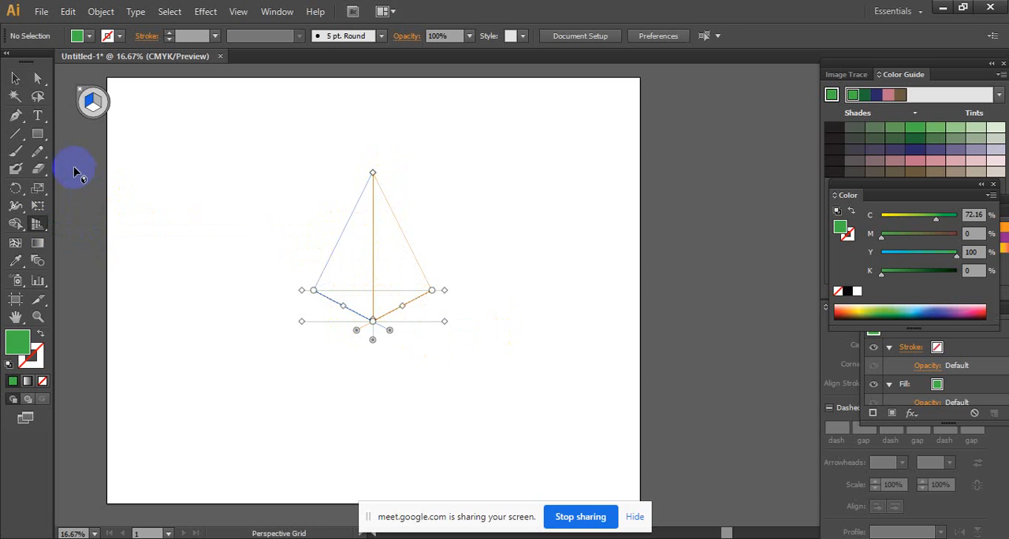
- Undo the trial rectangle and the grid height change, and delete the restored mesh rectangle
click(41, 135)
drag(252, 197, 344, 295)
key(ctrl+z)
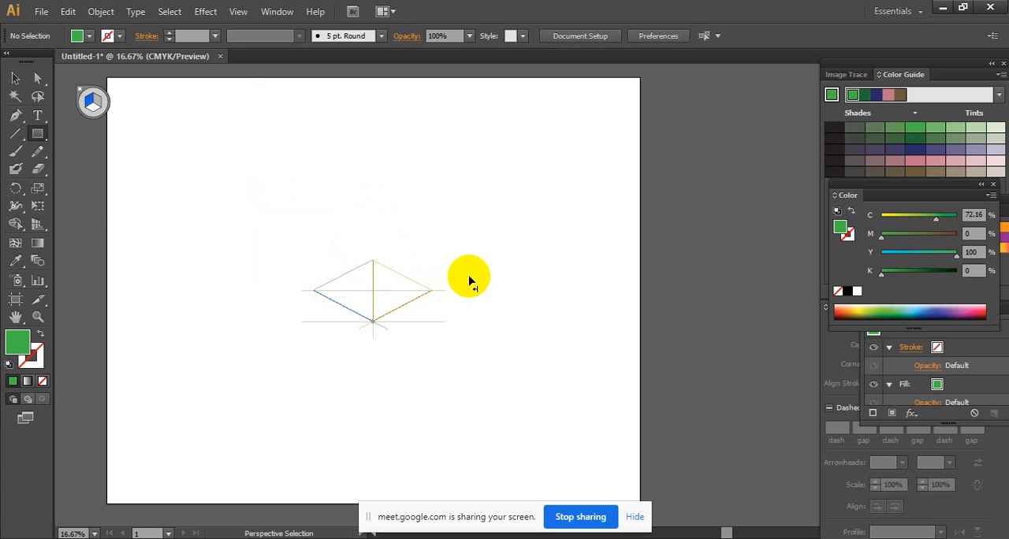
key(ctrl+z)
click(16, 77)
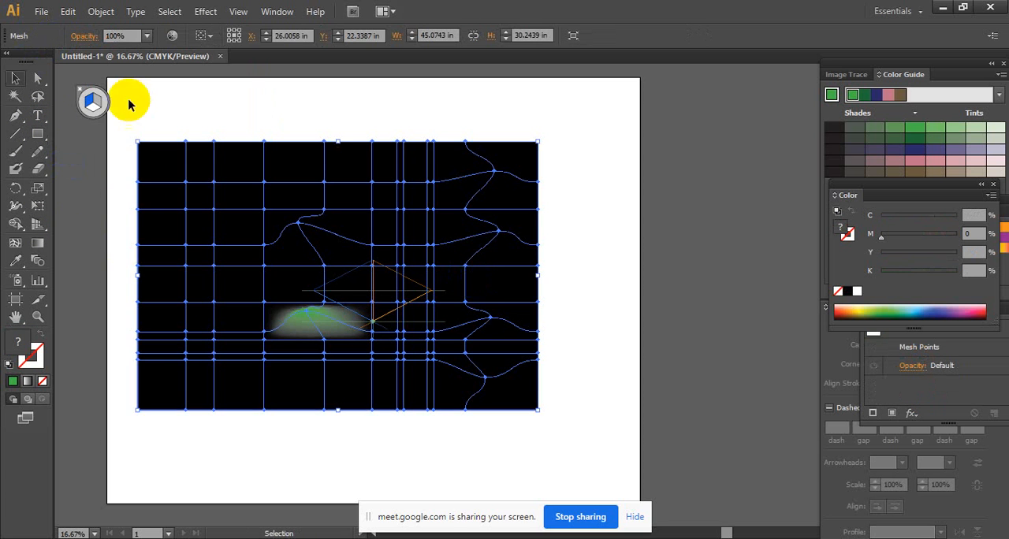
key(Delete)
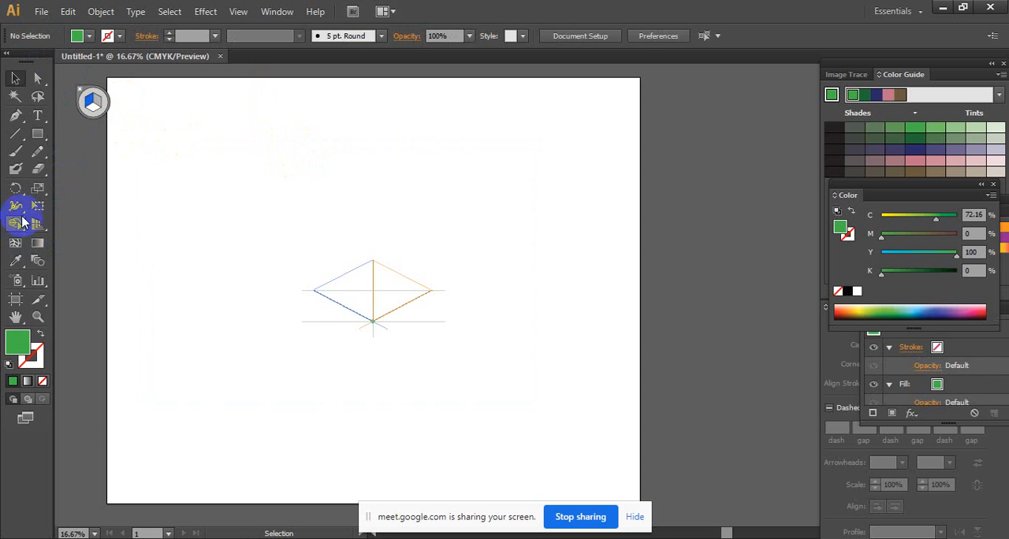
- Activate the Perspective Grid Tool to make the grid's control handles editable
click(46, 187)
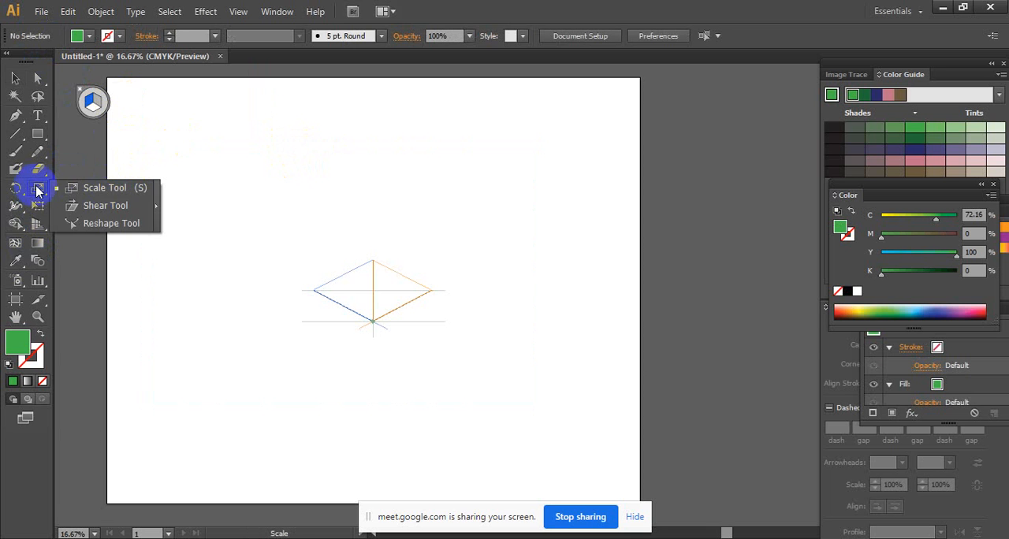
click(39, 223)
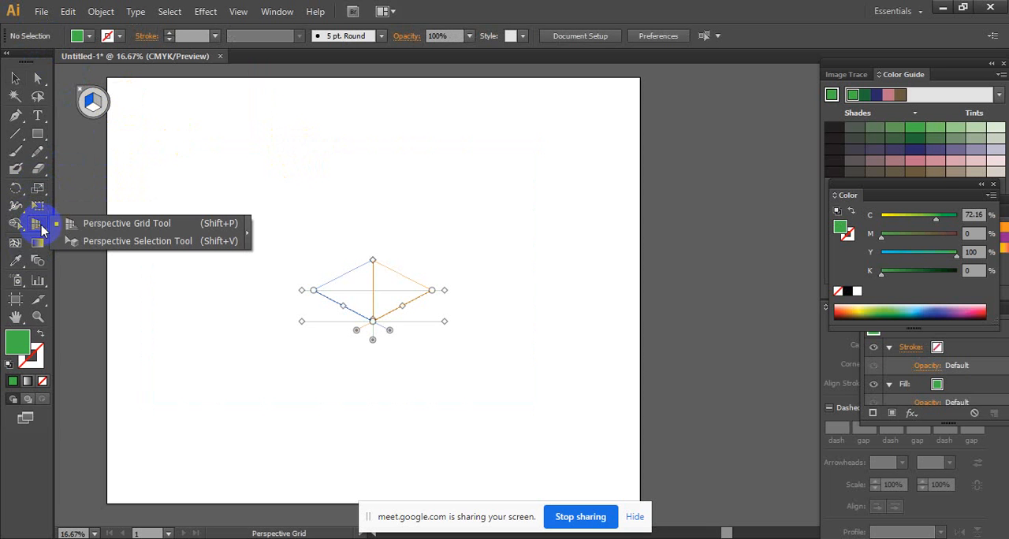
click(118, 224)
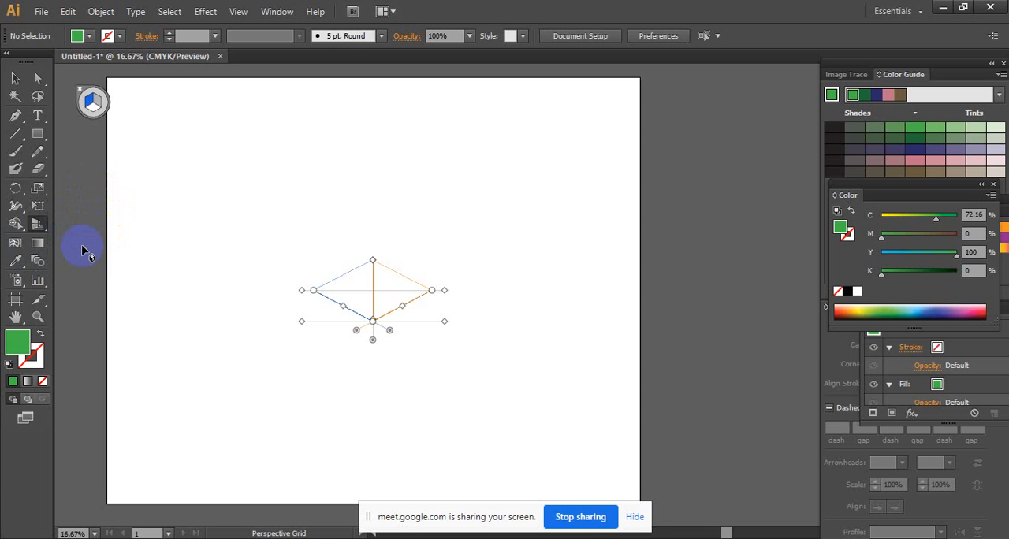
- Hide the perspective grid with the Perspective Selection Tool active, and show it again with the Perspective Grid Tool
click(40, 225)
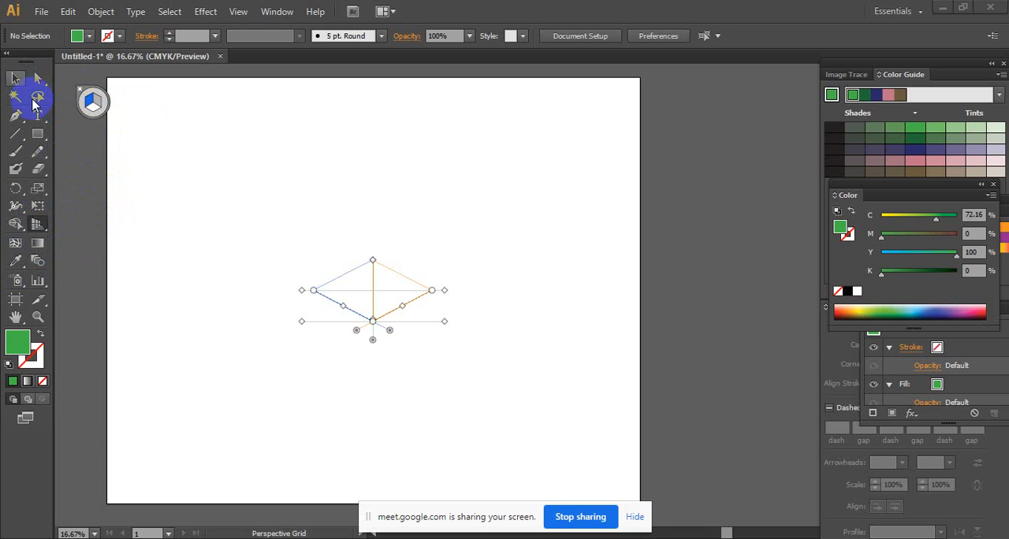
click(38, 227)
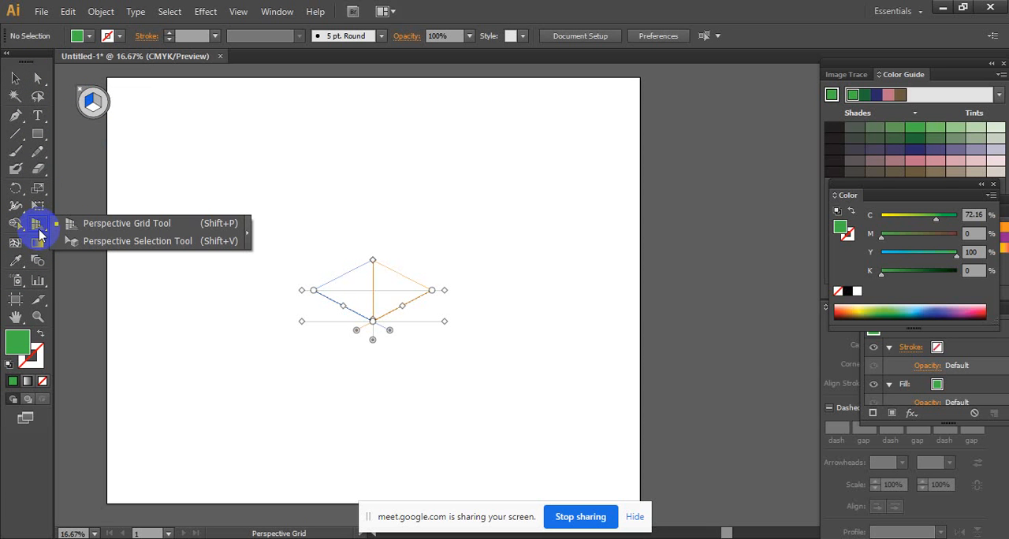
click(161, 242)
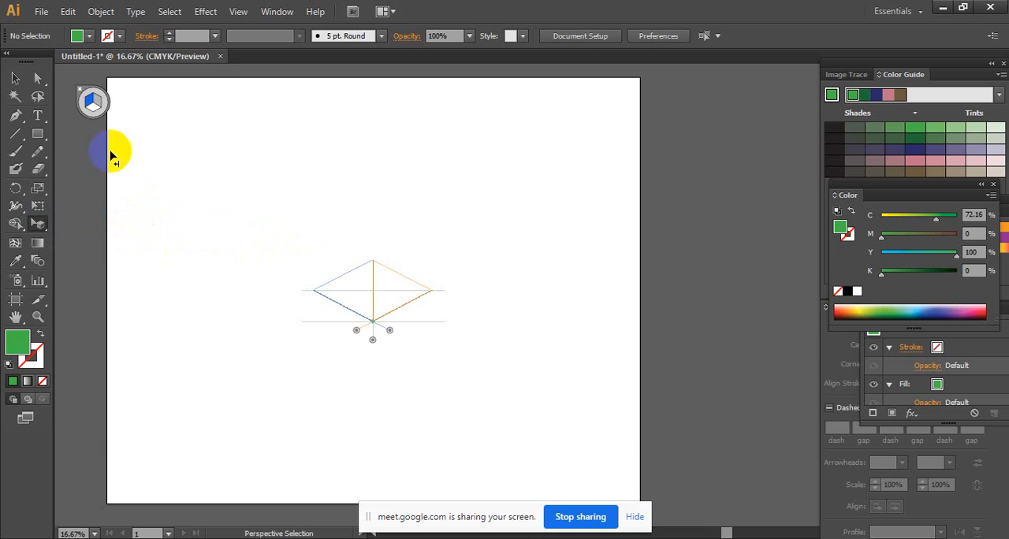
click(82, 93)
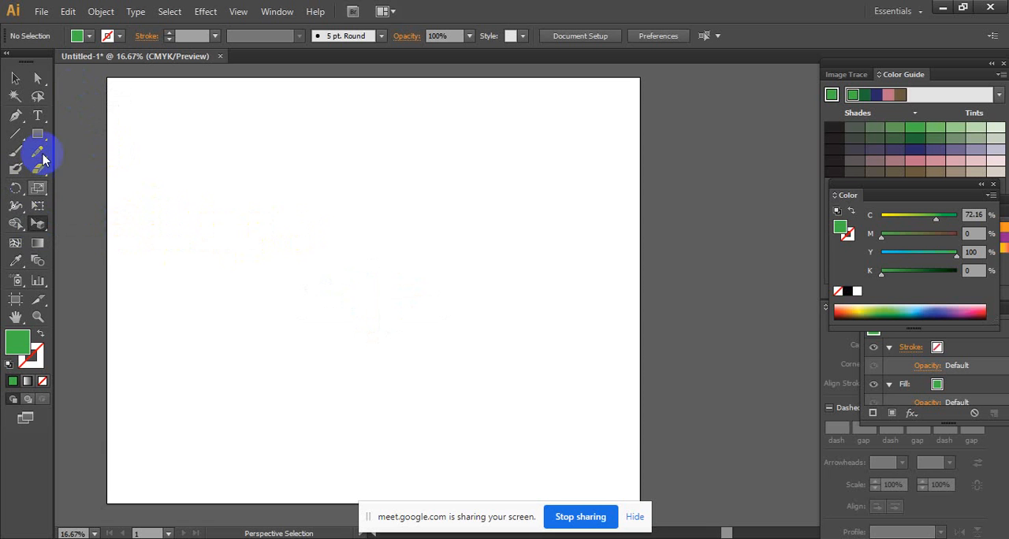
click(35, 225)
click(72, 225)
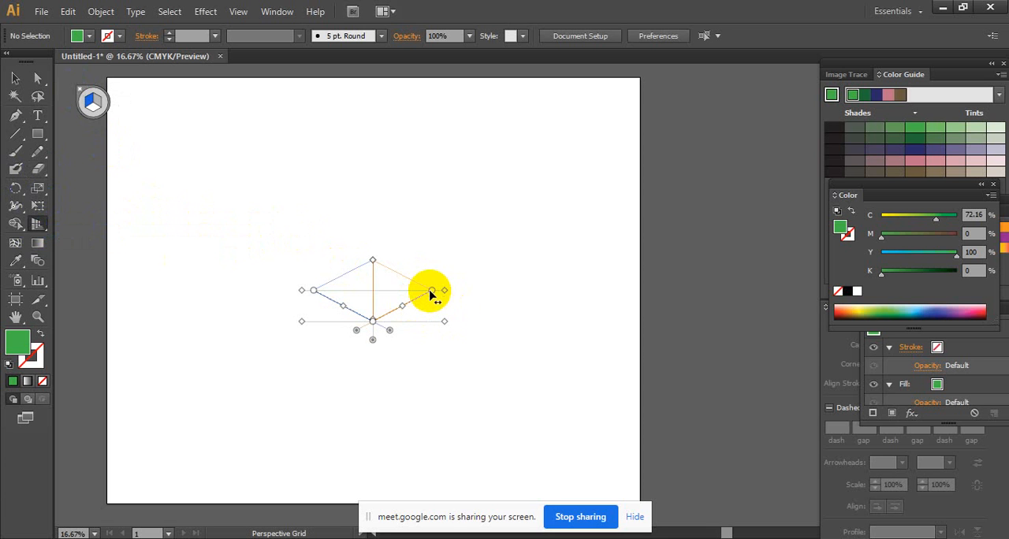
- Nudge the left plane's grid extent slightly inward and examine the grid planes at 100% zoom
mouse_move(343, 305)
mouse_down()
mouse_move(310, 321)
mouse_move(329, 321)
mouse_move(279, 266)
mouse_move(344, 306)
mouse_up()
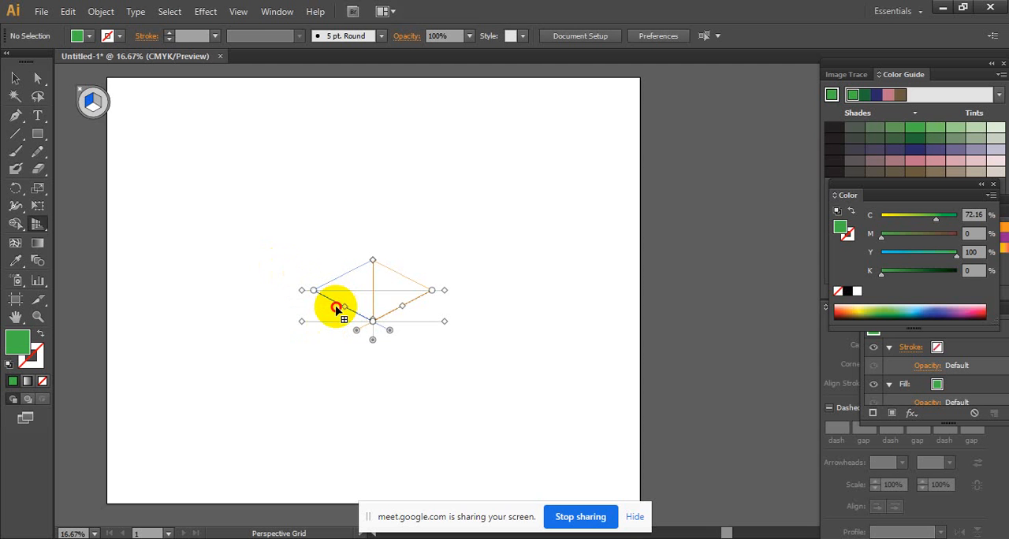
ctrl+click(409, 309)
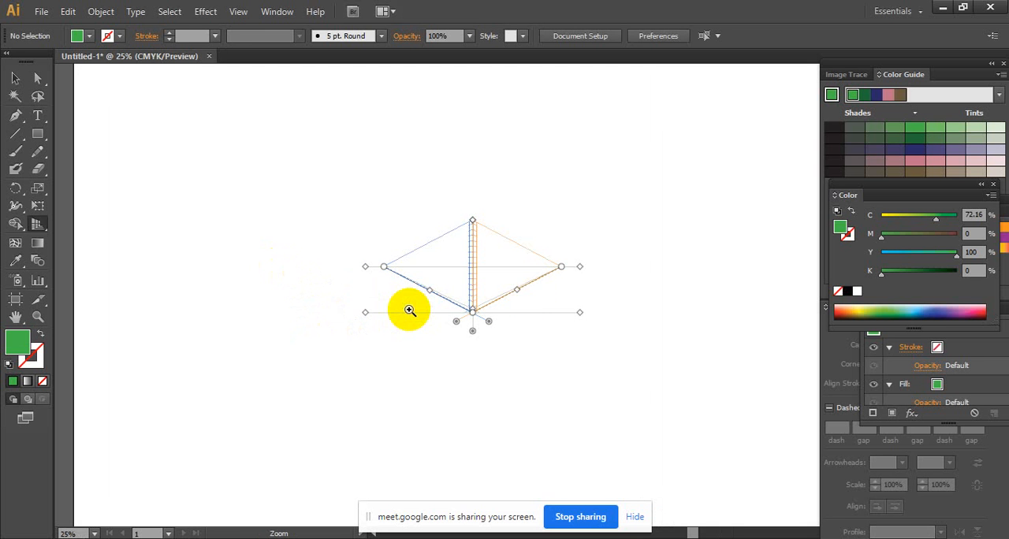
ctrl+click(564, 288)
ctrl+click(455, 268)
ctrl+click(458, 268)
ctrl+click(525, 316)
drag(575, 339, 462, 326)
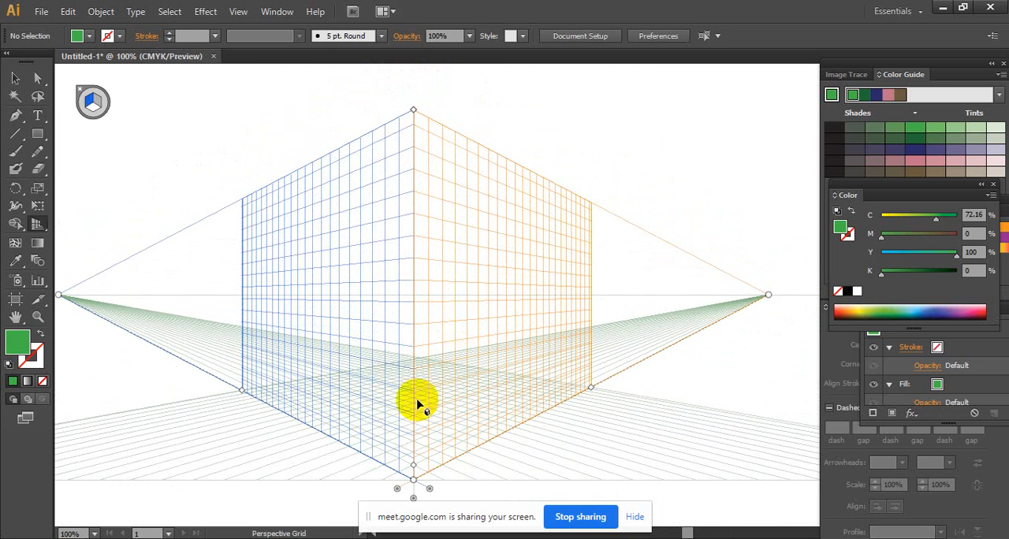
drag(520, 281, 504, 279)
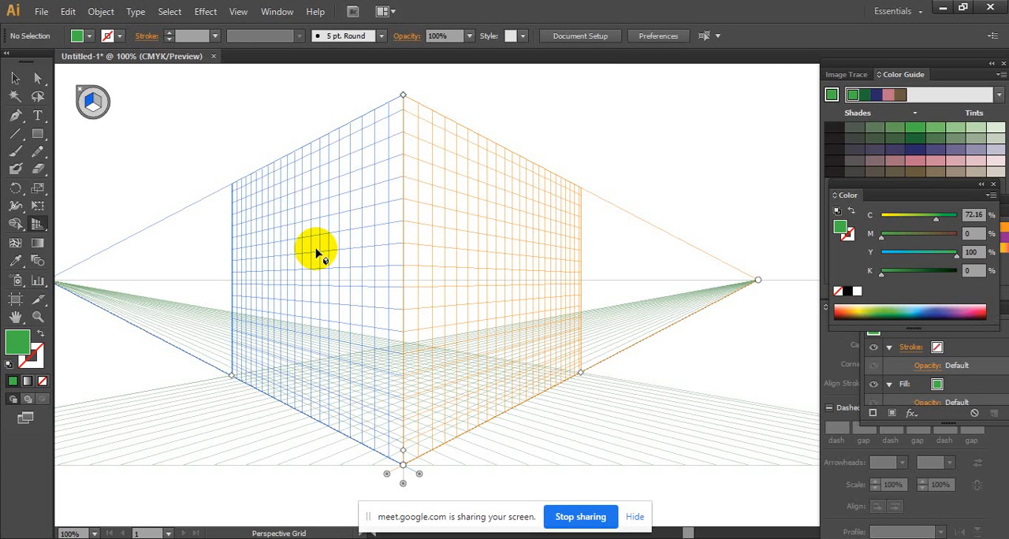
- Try to select and move the perspective grid with the Selection and Direct Selection tools
click(35, 233)
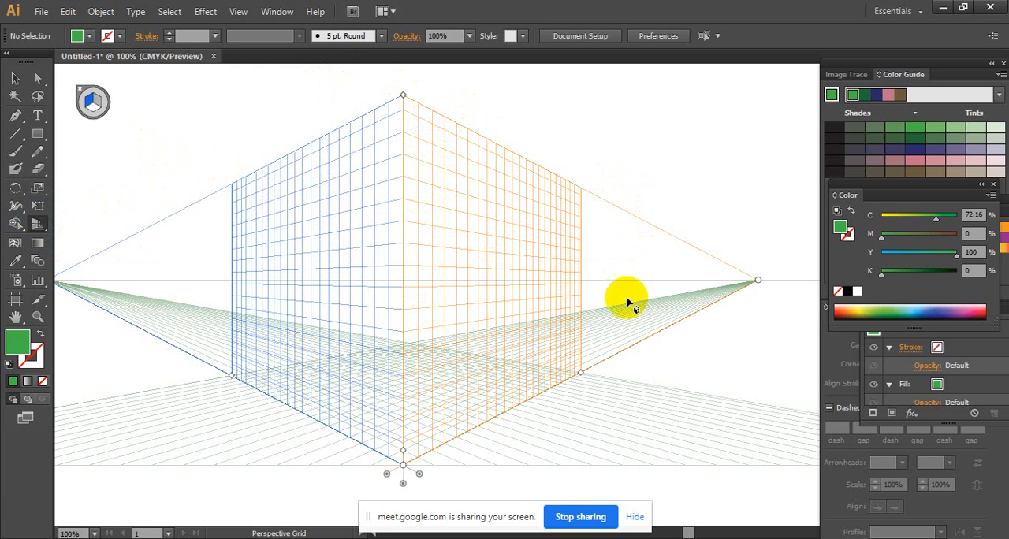
click(11, 77)
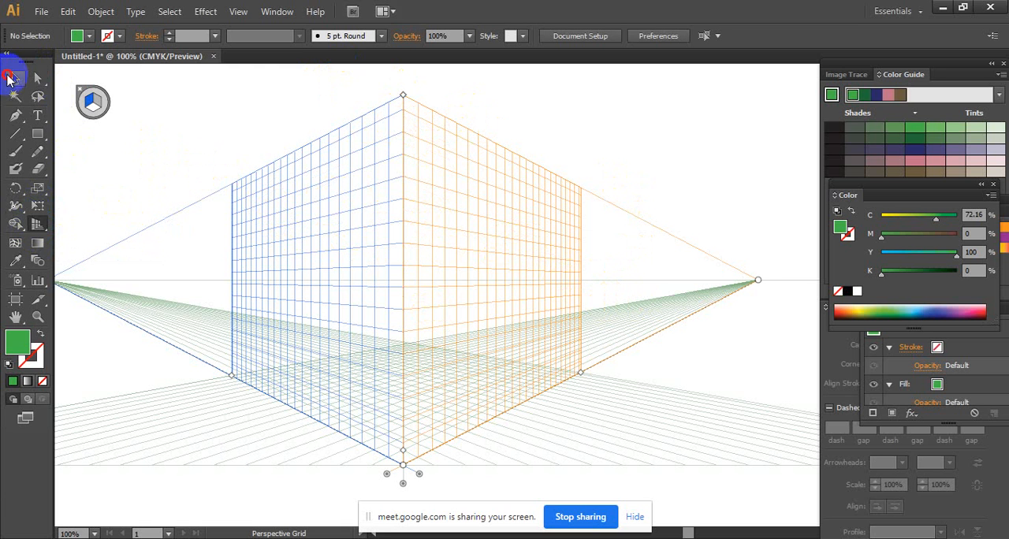
click(378, 208)
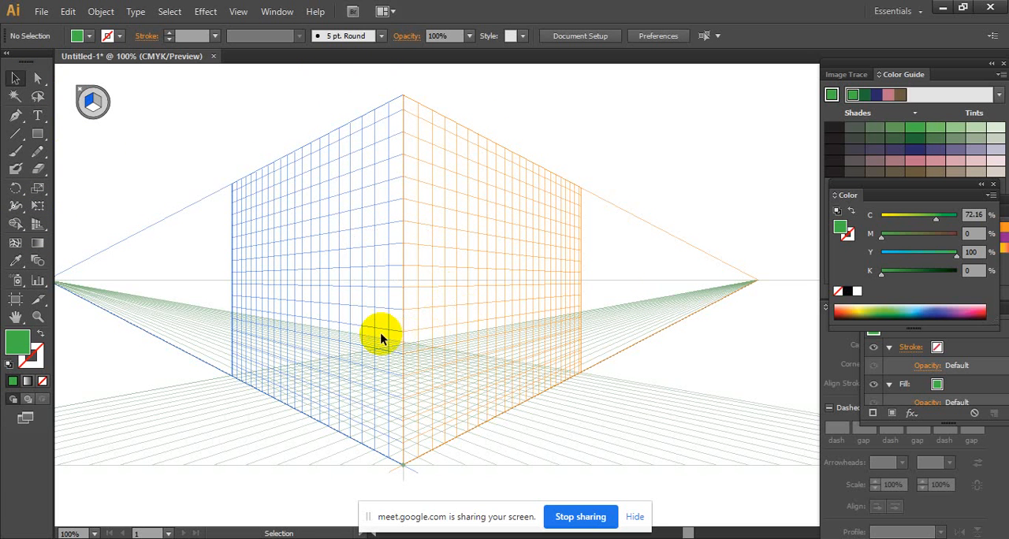
drag(142, 241, 710, 331)
drag(288, 239, 224, 245)
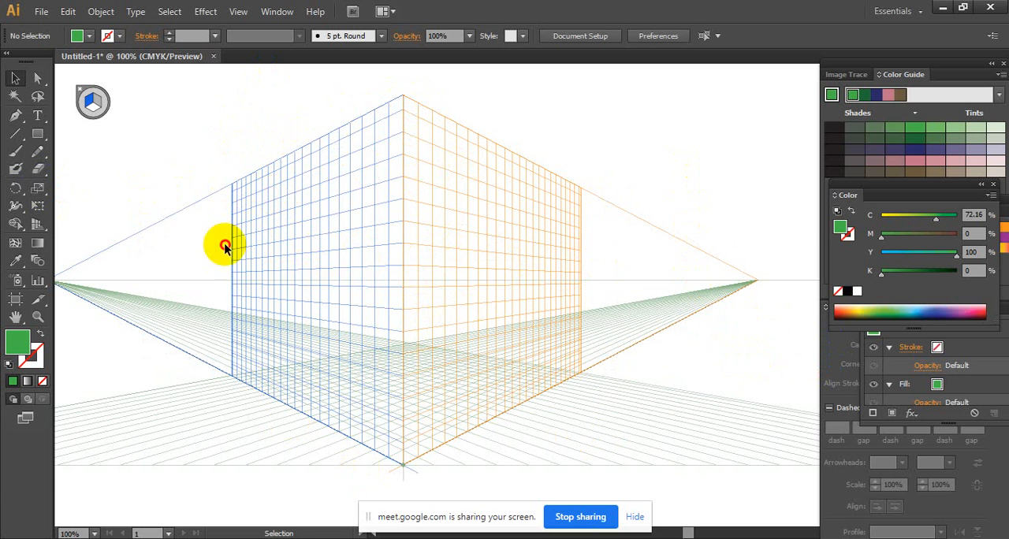
click(37, 78)
drag(289, 198, 388, 248)
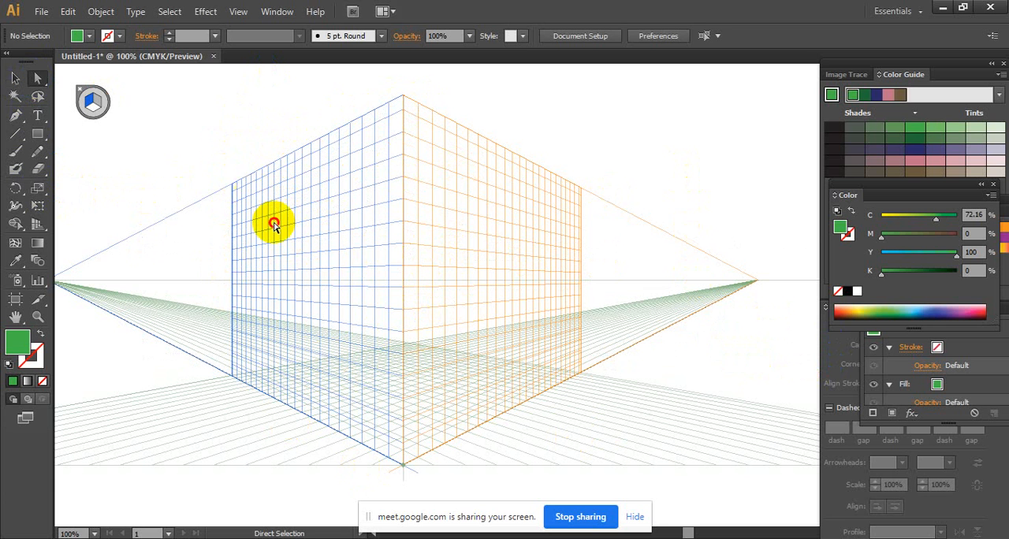
- Hide and redisplay the perspective grid twice, switching between the Perspective Selection and Perspective Grid tools
click(33, 225)
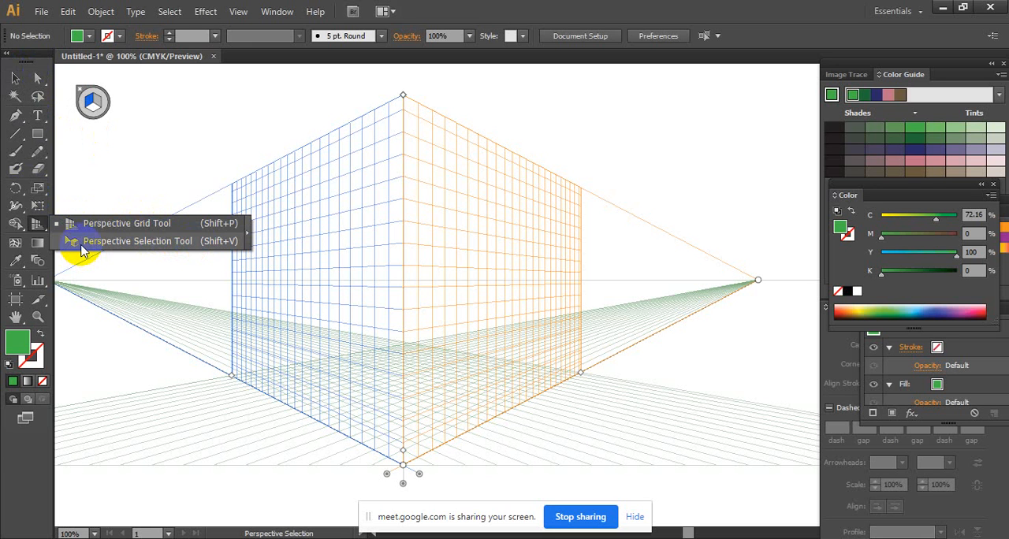
click(118, 242)
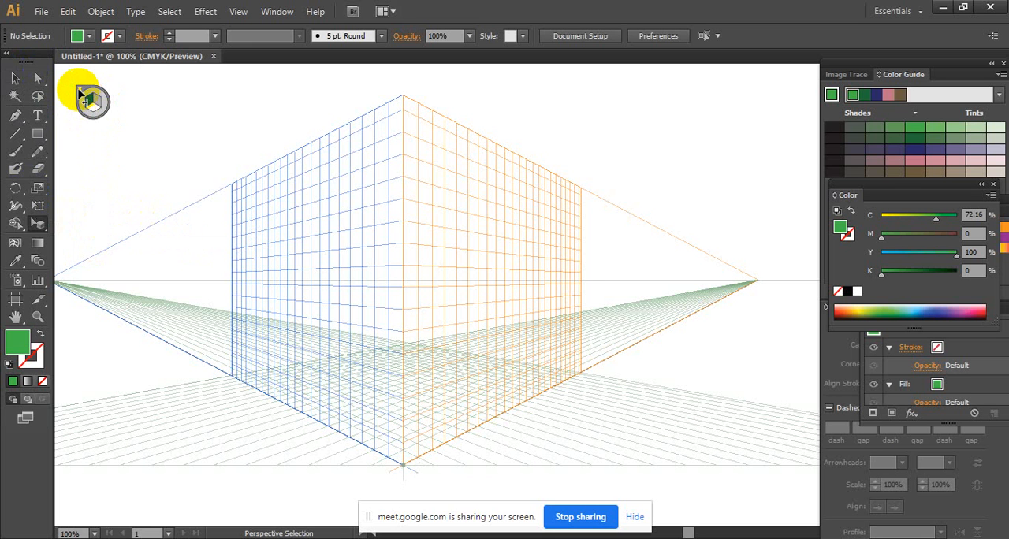
click(80, 93)
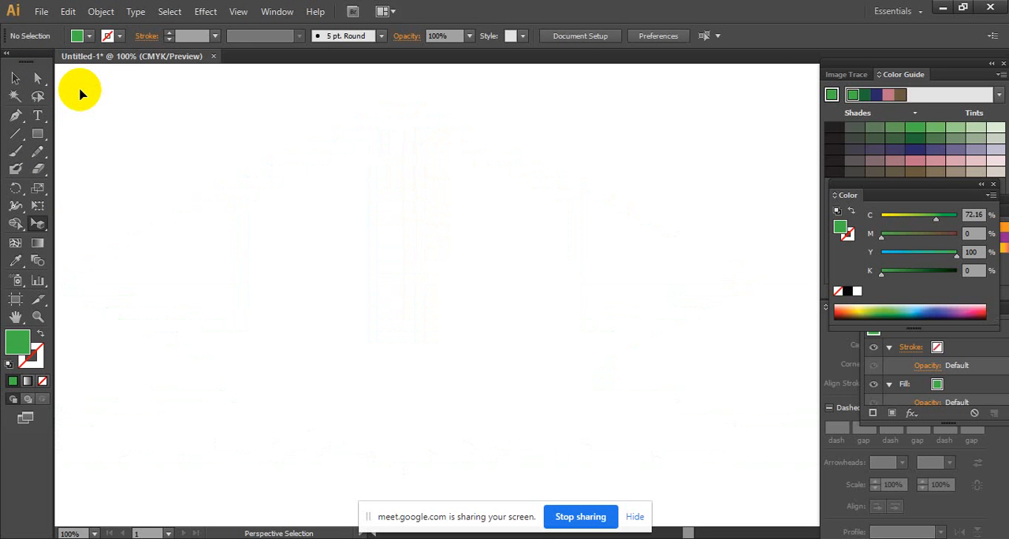
drag(38, 221, 73, 235)
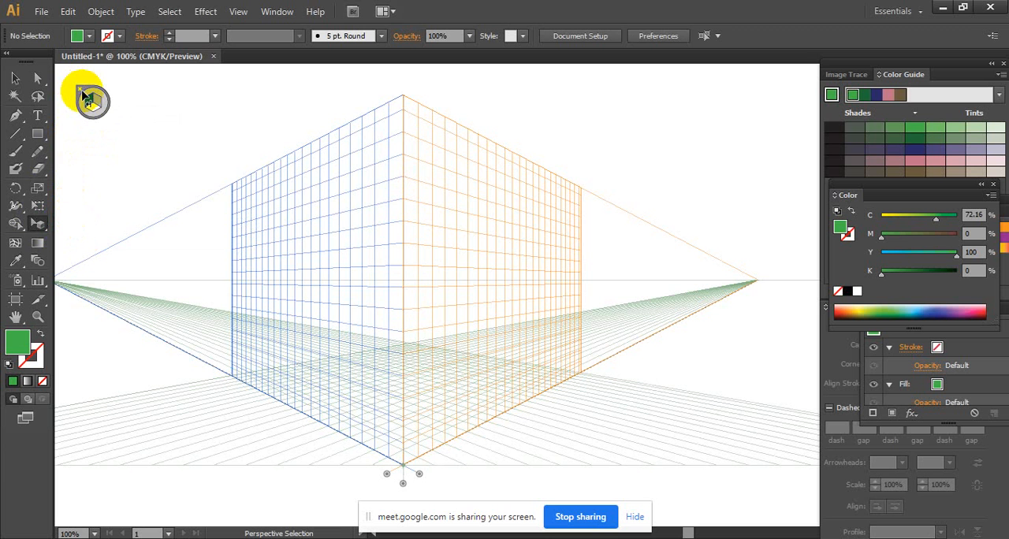
click(79, 89)
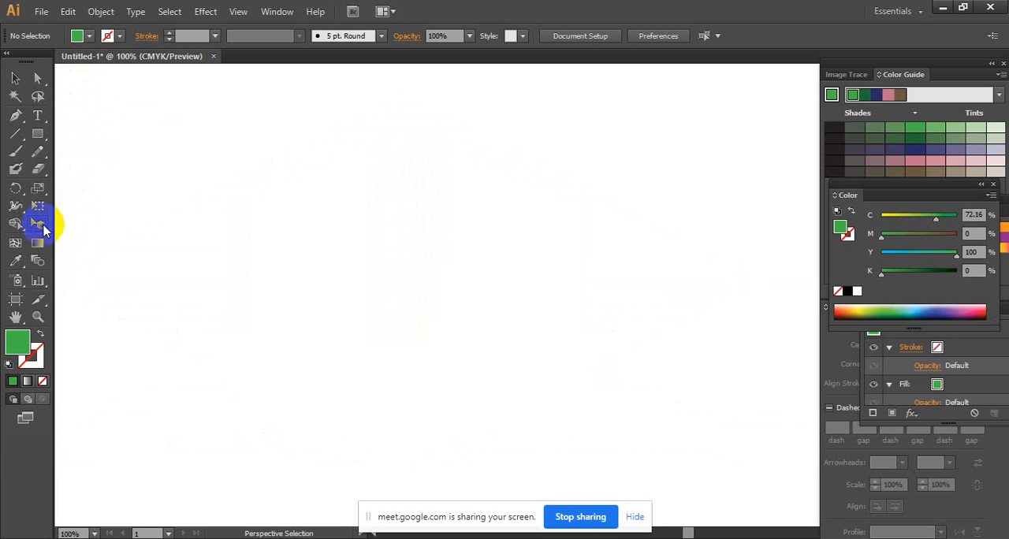
drag(43, 229, 66, 224)
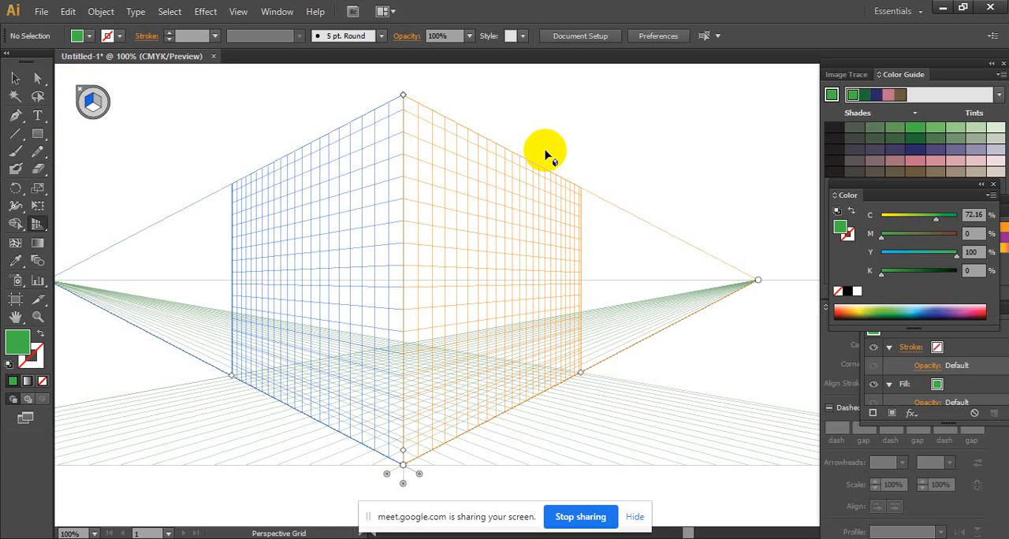
- Make the horizontal ground grid the active plane using the Perspective Selection Tool
drag(457, 255, 479, 273)
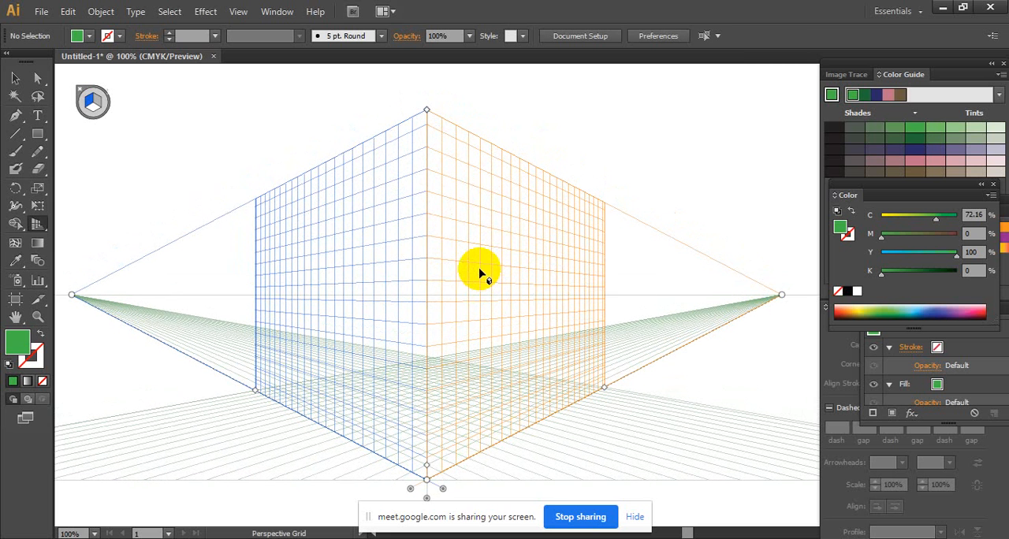
click(46, 131)
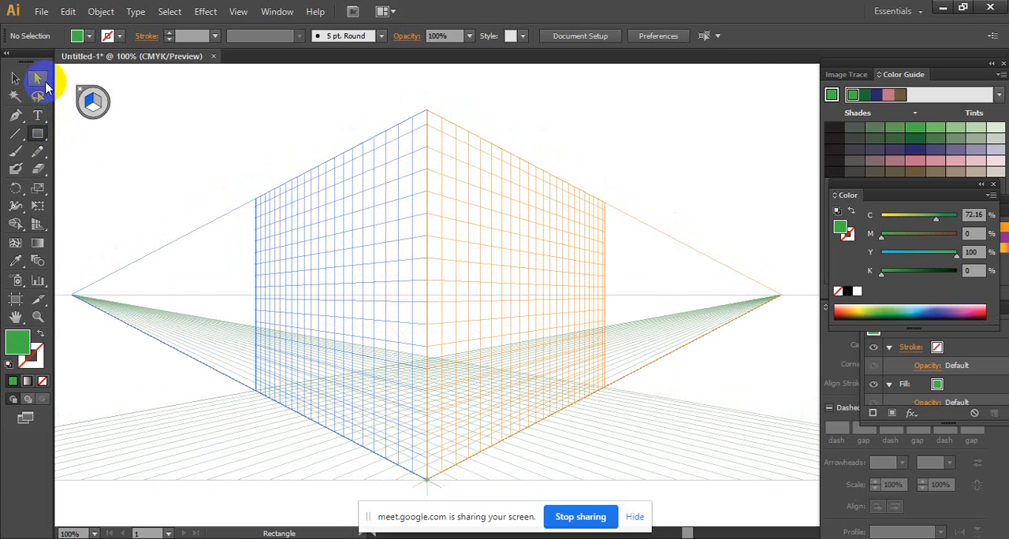
drag(43, 227, 108, 246)
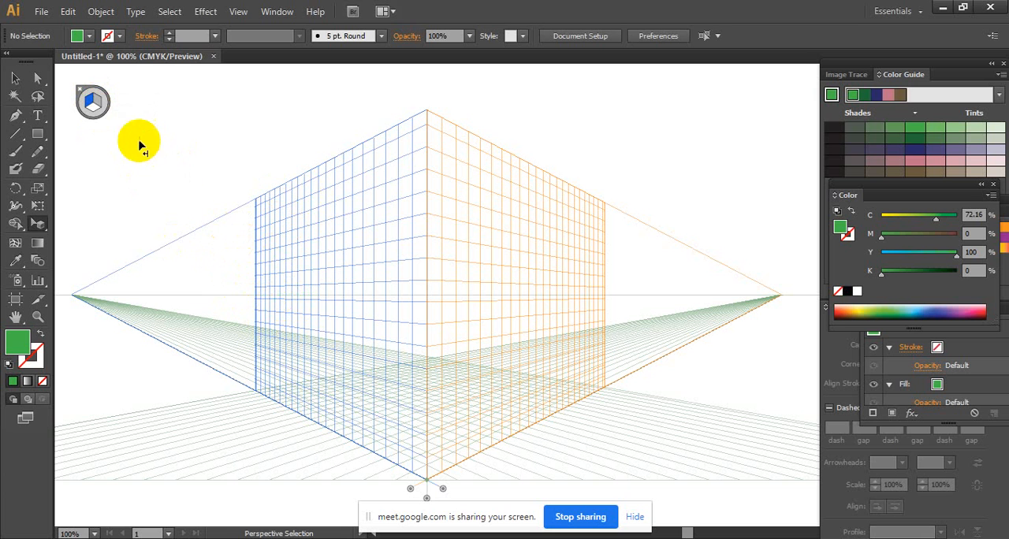
click(102, 106)
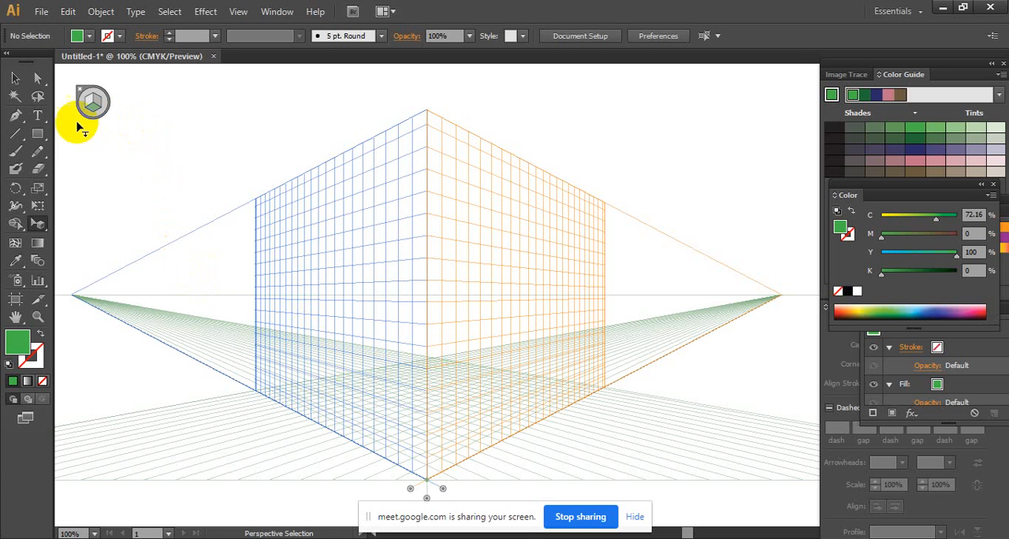
- Activate the right grid plane and draw a green rectangle on it from the top centre corner to just past its outer edge
click(38, 135)
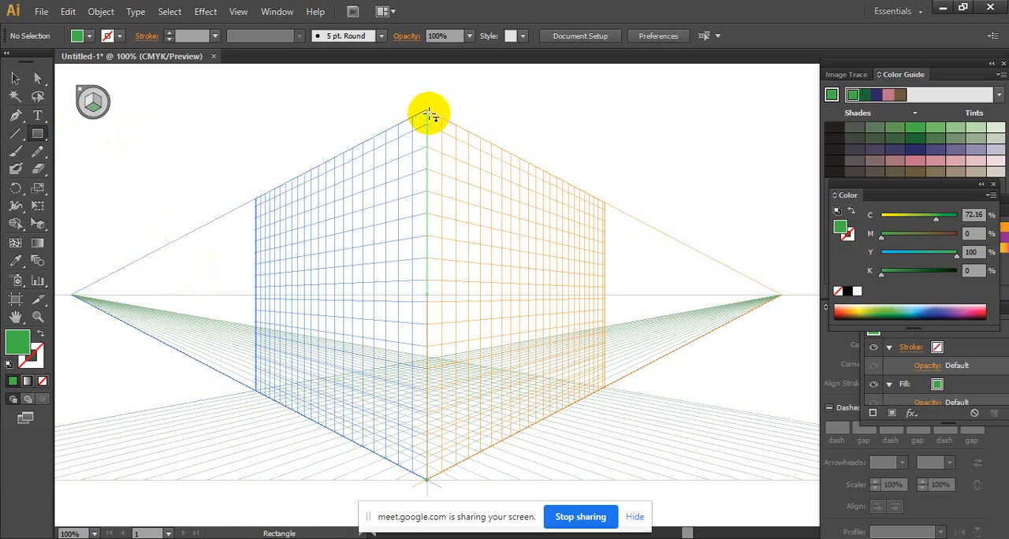
click(98, 102)
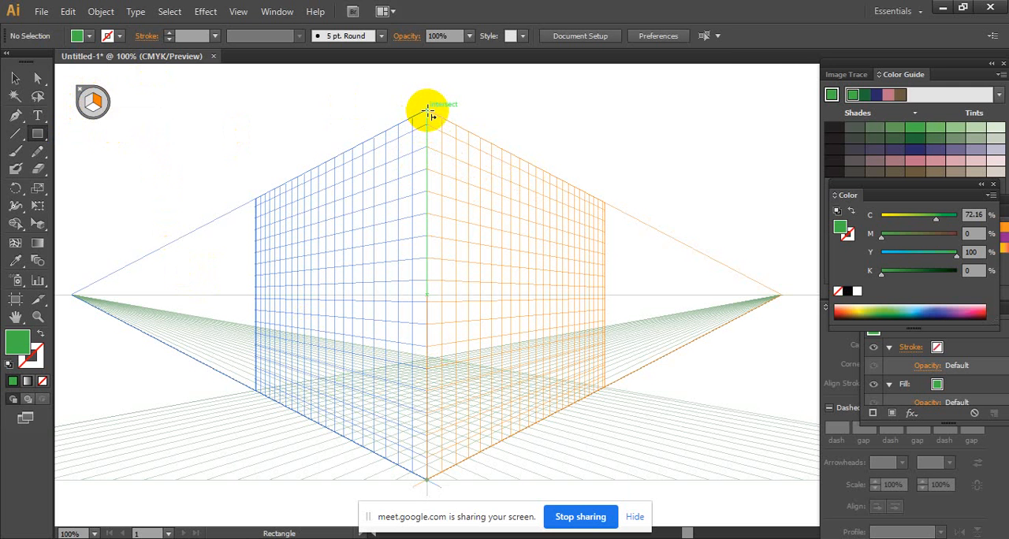
drag(427, 110, 629, 382)
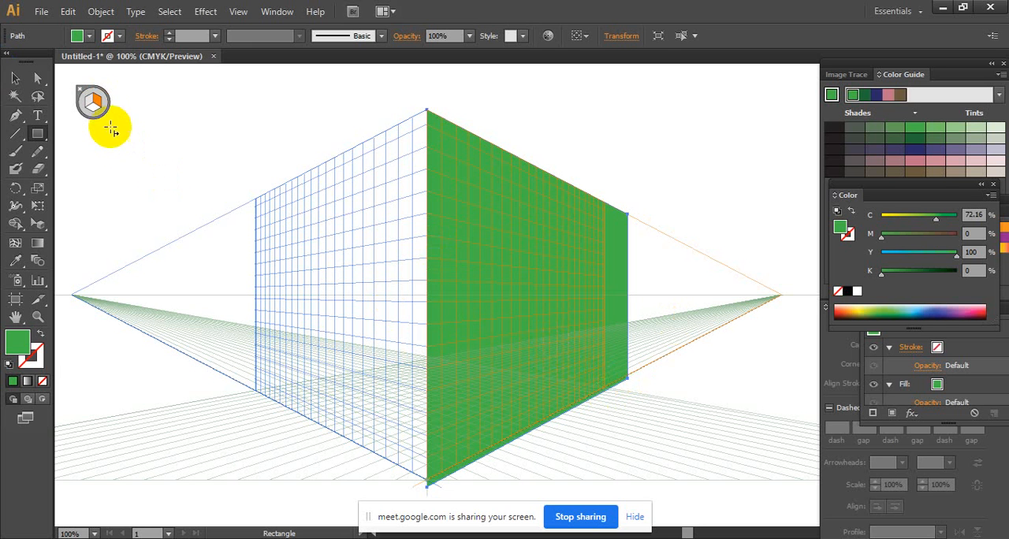
- Activate the left grid plane and draw a green rectangle on it from the top centre corner to just past its outer edge
click(85, 96)
ctrl+click(414, 123)
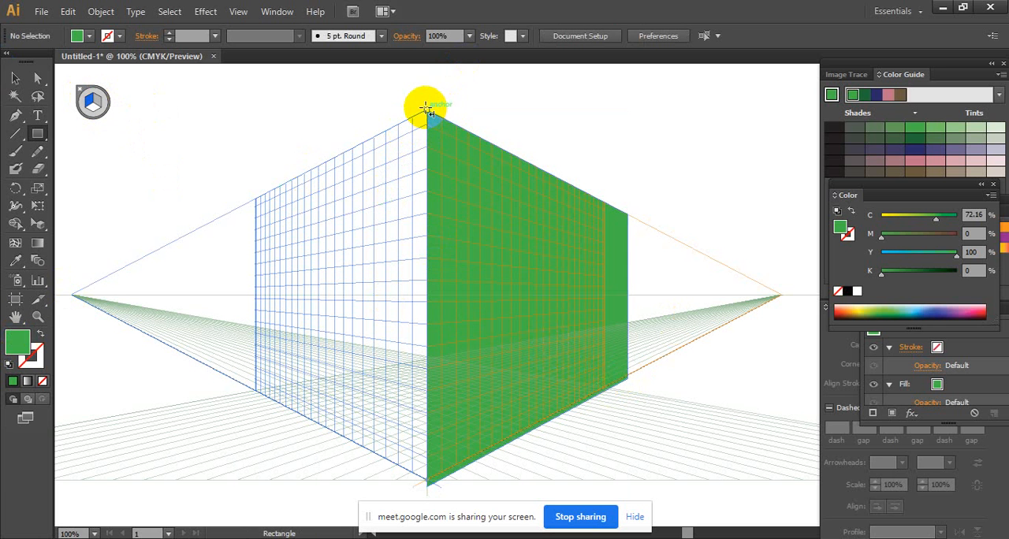
drag(427, 112, 237, 379)
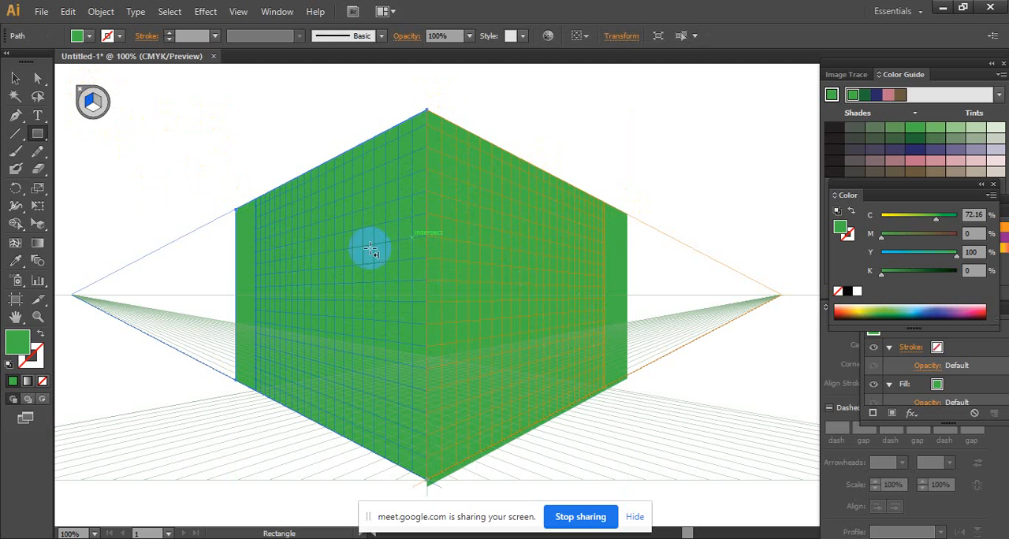
- Try adding a green ledge along the right wall's base with rectangles on the horizontal and right planes, and undo both
click(94, 107)
drag(339, 204, 479, 321)
scroll(479, 322, down, 1)
drag(428, 412, 646, 310)
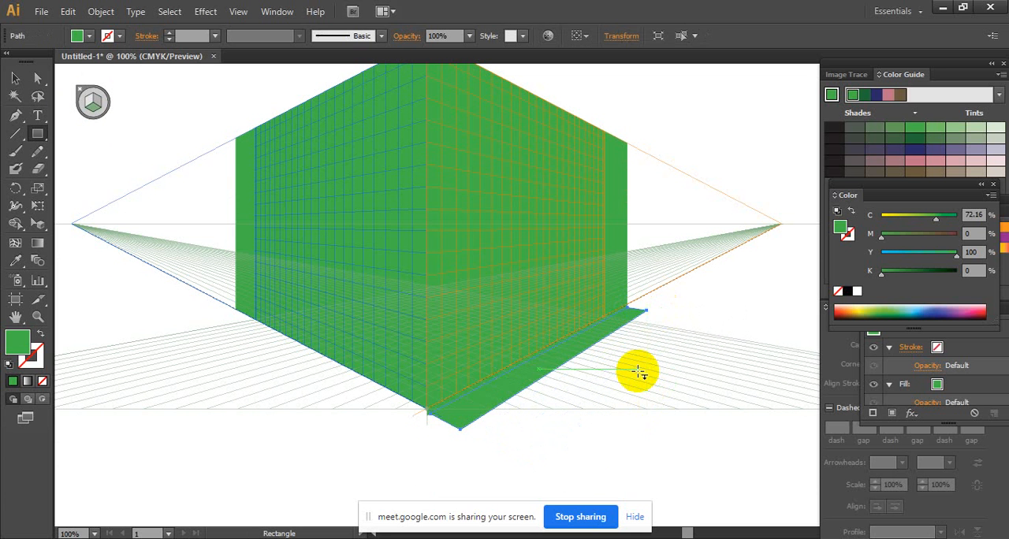
click(97, 100)
drag(462, 428, 647, 326)
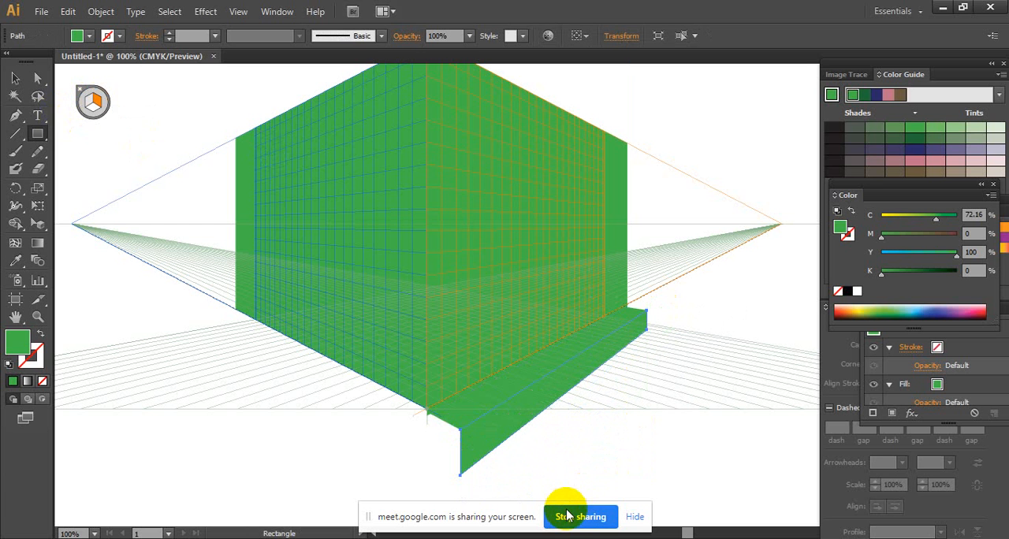
key(ctrl+z)
key(ctrl+z)
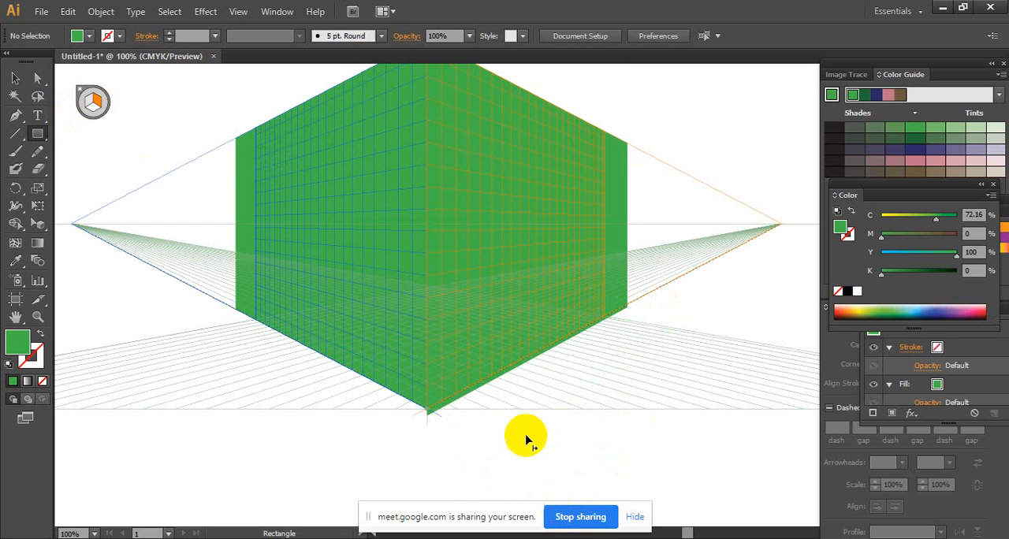
- Fill the right wall rectangle with the brown swatch C=35 M=60 Y=80 K=25
click(11, 79)
scroll(361, 289, up, 2)
click(462, 241)
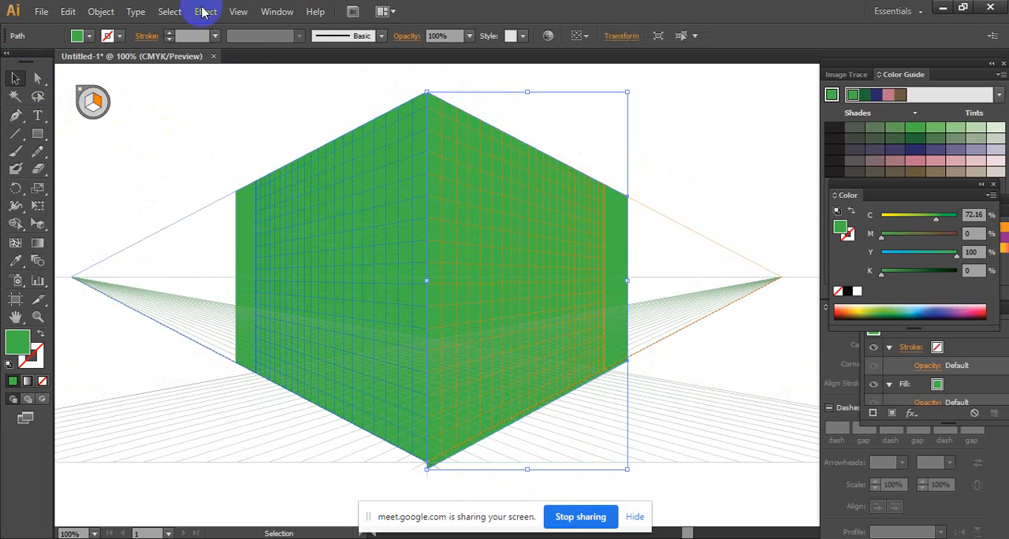
click(89, 35)
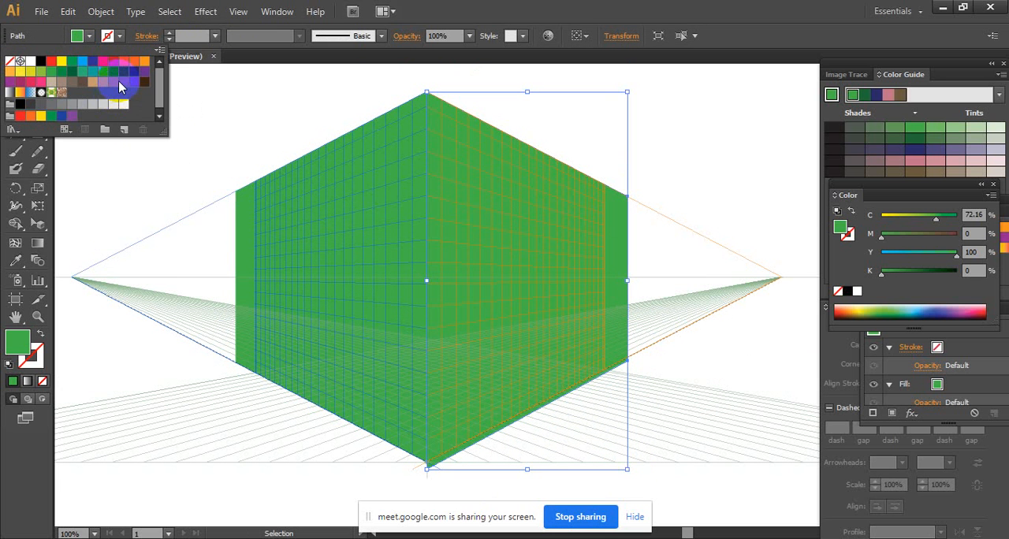
click(92, 81)
click(291, 240)
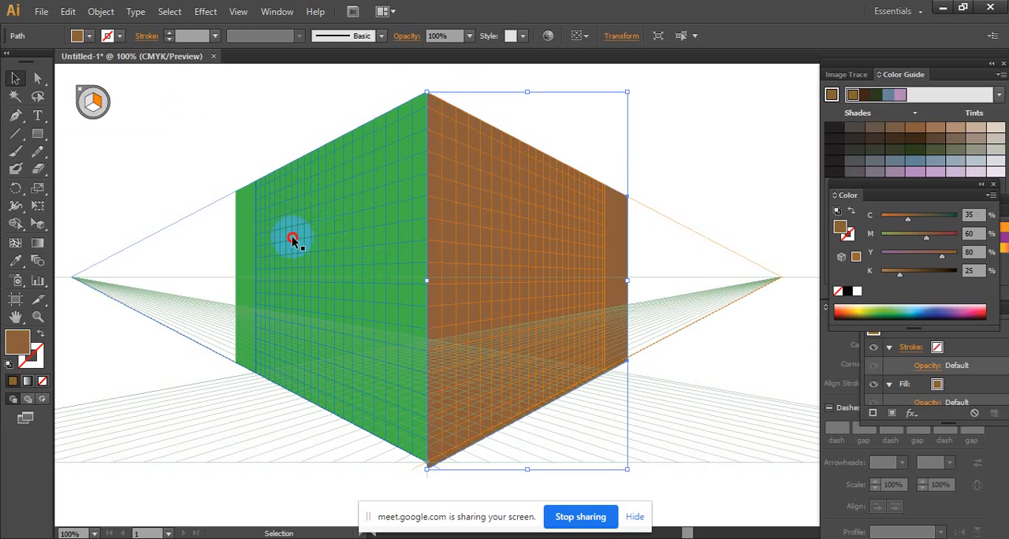
- Fill the left wall rectangle with the darker brown swatch C=40 M=65 Y=90 K=35 and deselect it
click(333, 234)
click(90, 36)
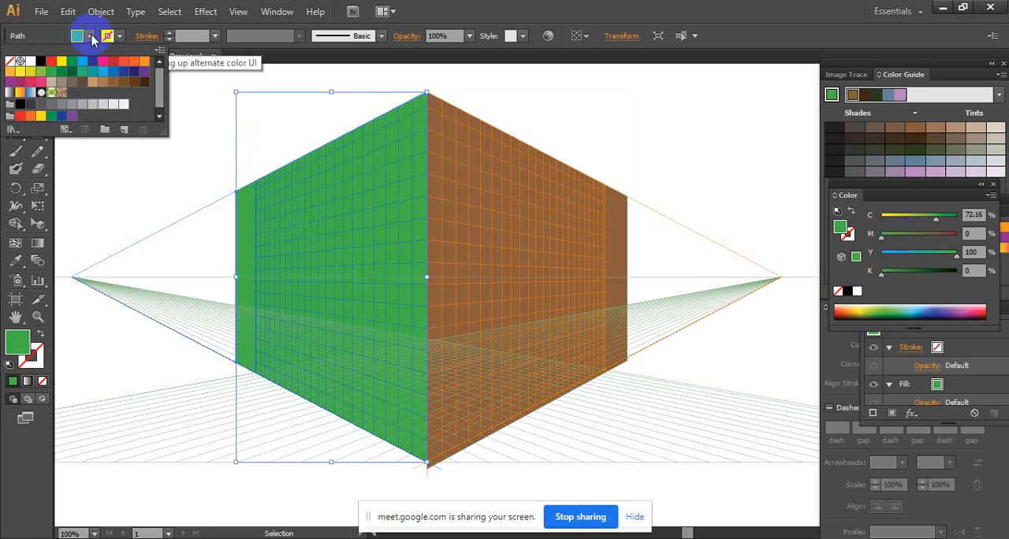
click(133, 83)
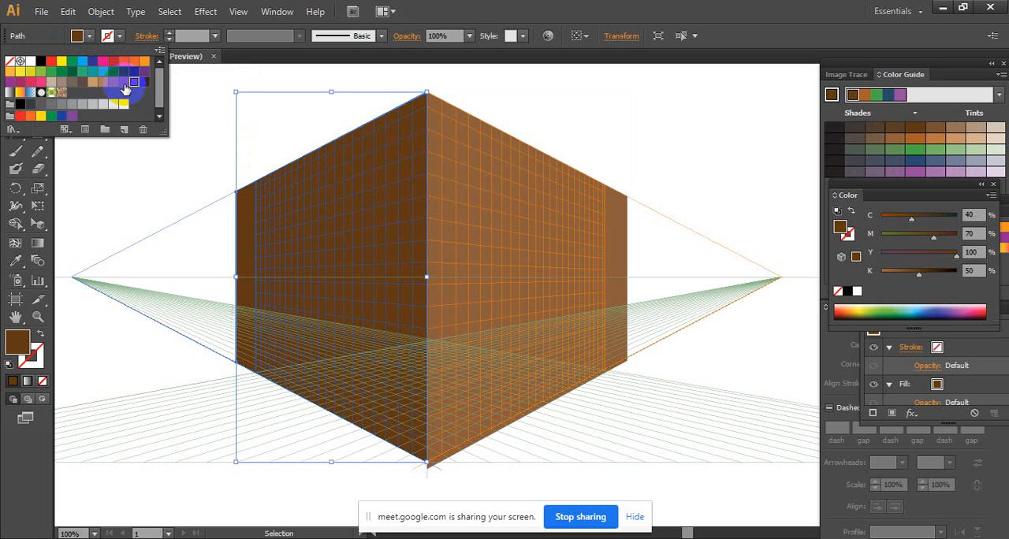
click(123, 84)
click(112, 82)
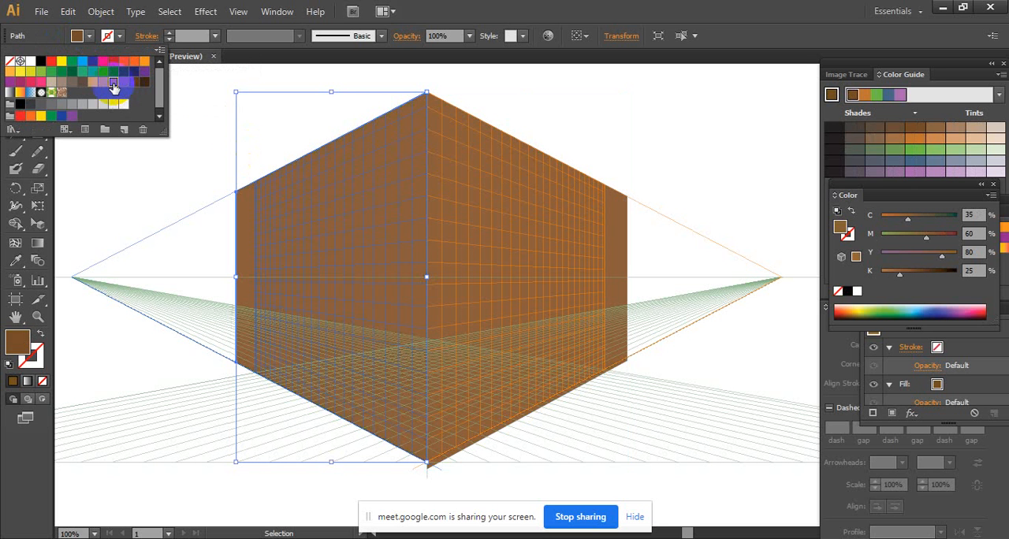
click(124, 83)
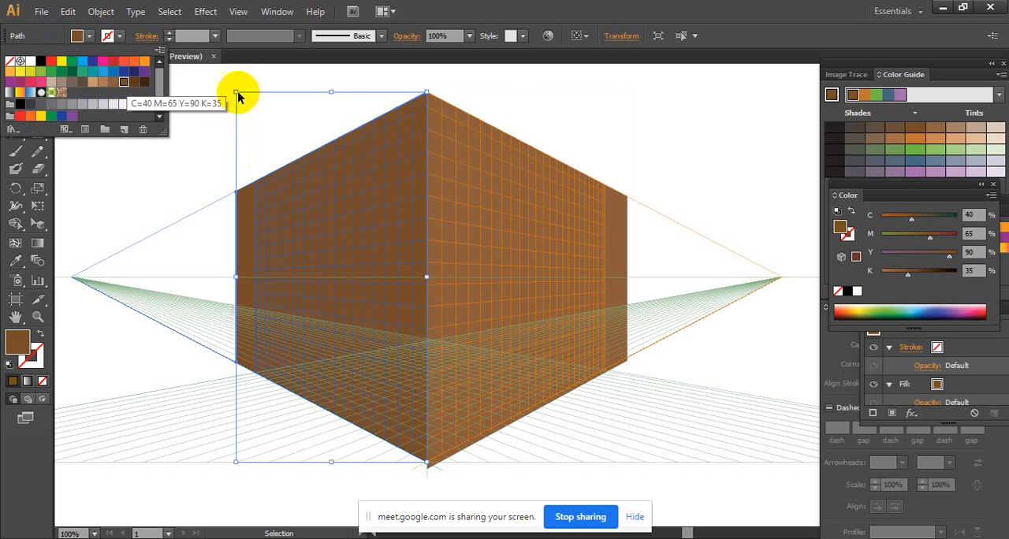
click(541, 331)
click(768, 376)
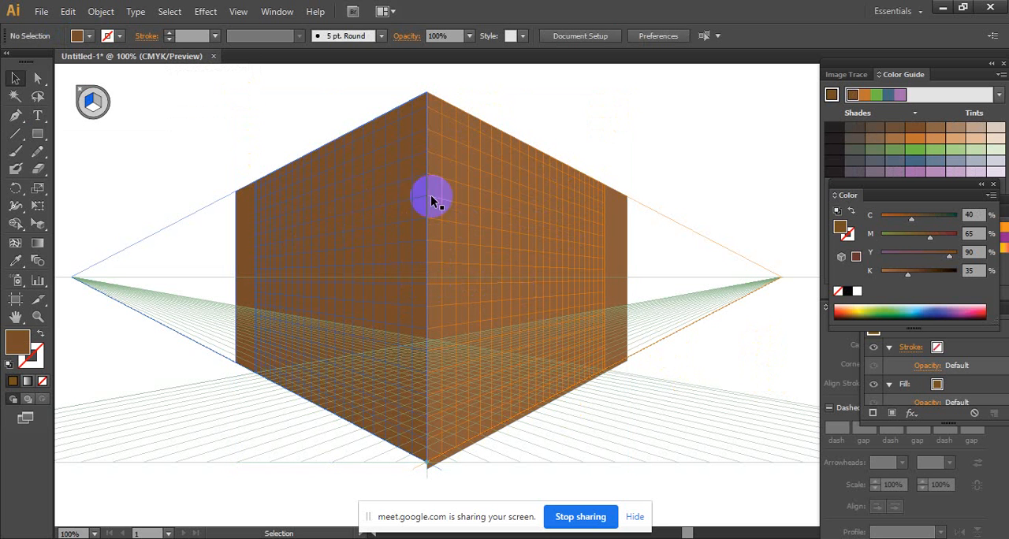
- Switch to the Google Meet call, admit the waiting participant, and return to the Illustrator drawing
click(495, 233)
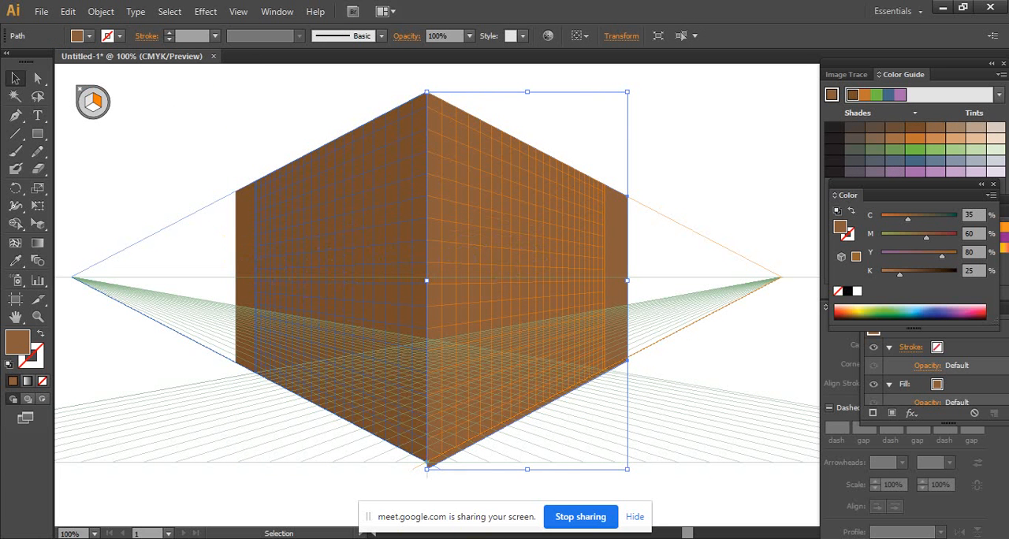
mouse_move(491, 538)
click(408, 496)
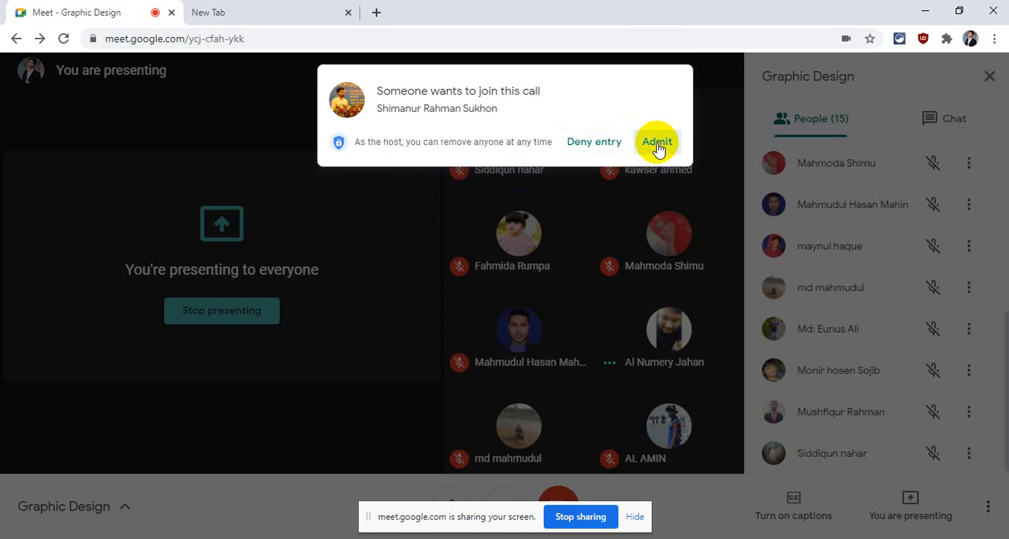
click(658, 143)
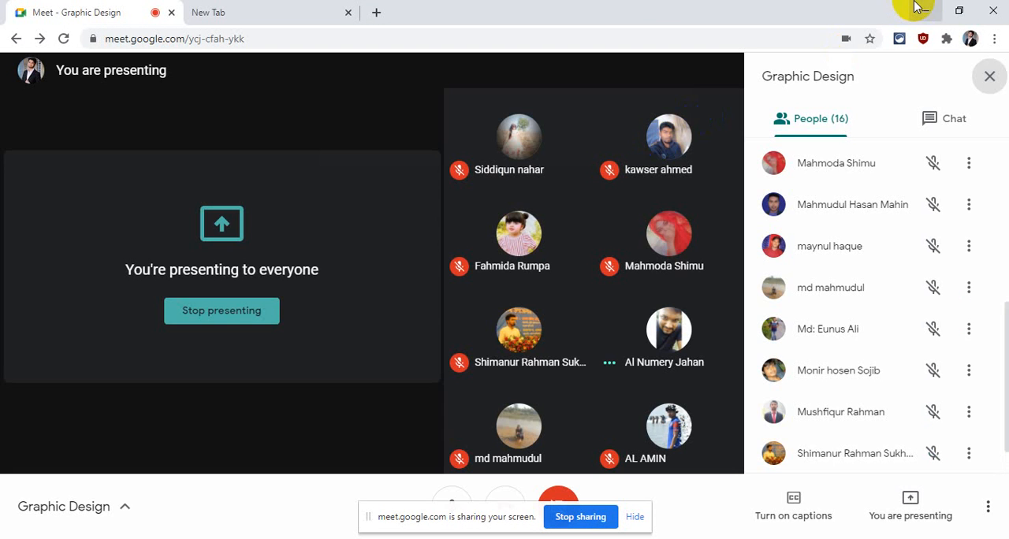
click(925, 9)
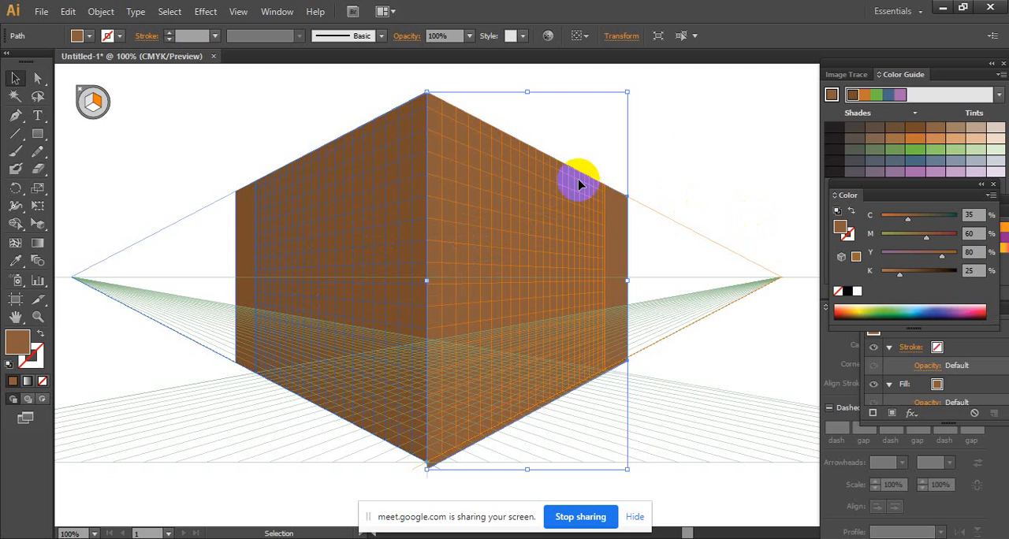
- Draw a tall, narrow doorway rectangle on the right grid plane, rising from the wall's base edge to above the horizon line
click(687, 118)
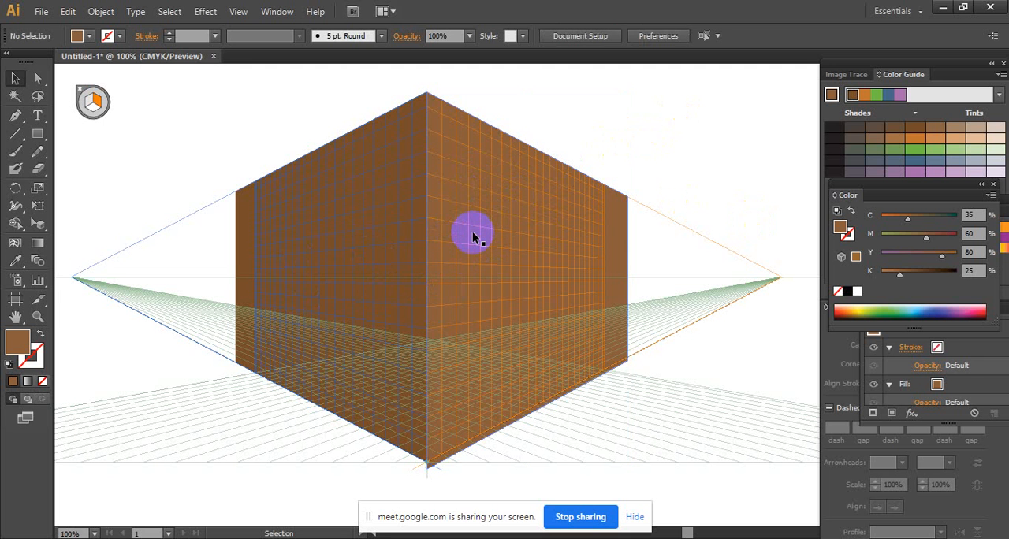
click(527, 276)
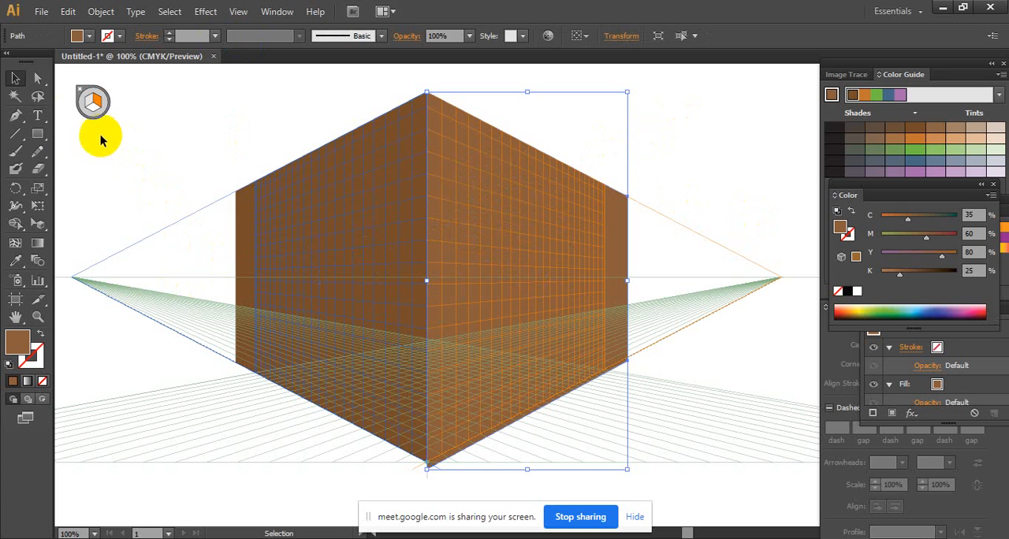
click(36, 131)
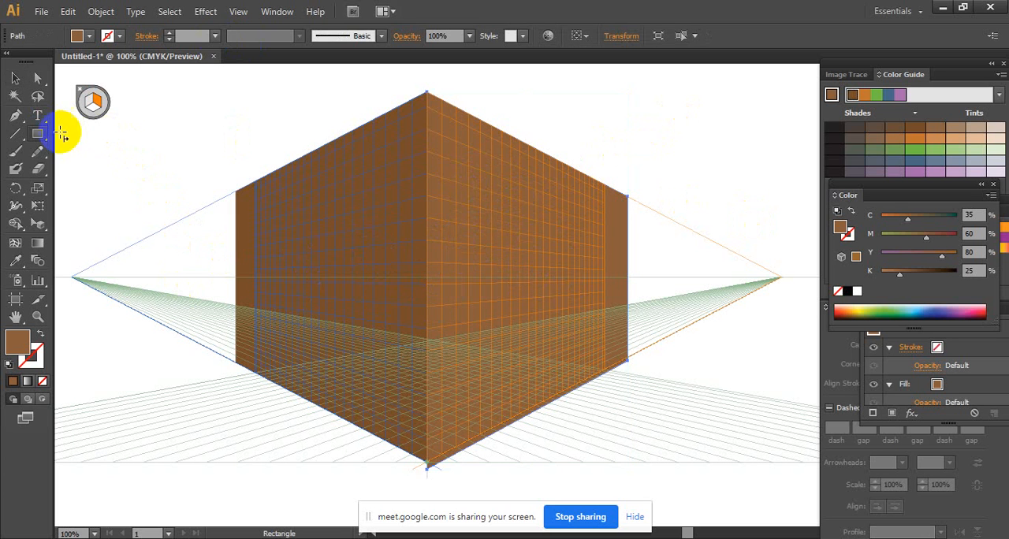
click(95, 101)
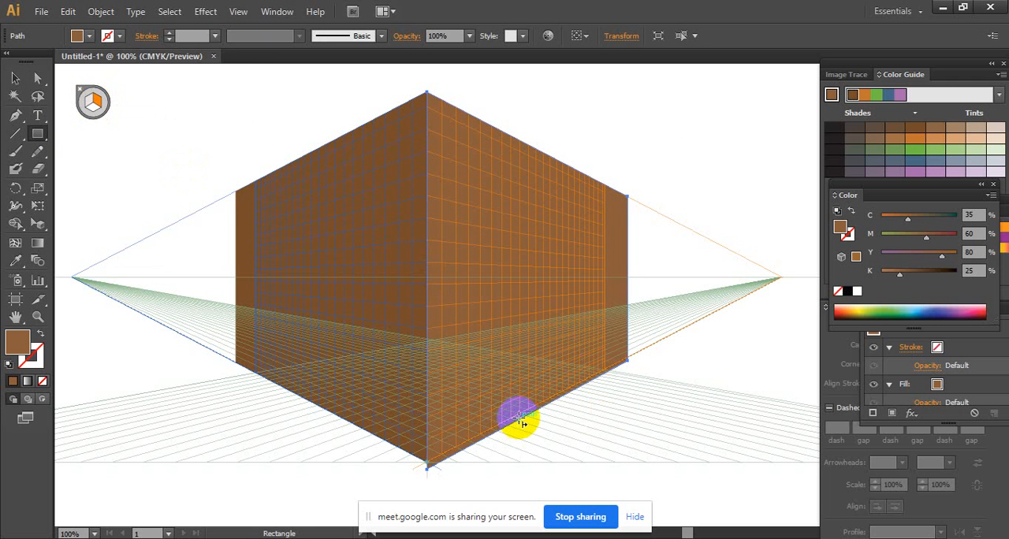
drag(521, 424, 567, 239)
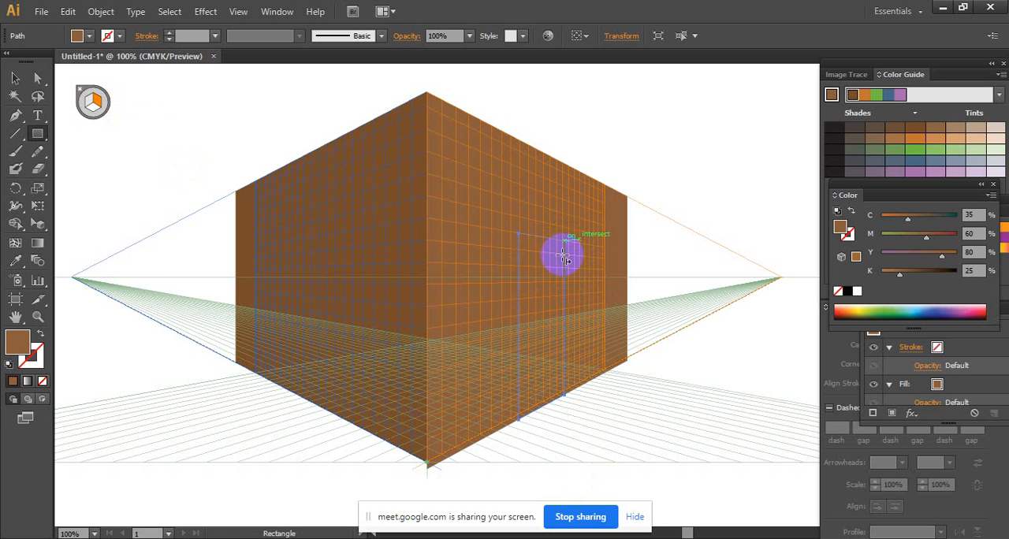
- Fill the doorway rectangle with black and deselect it
click(88, 36)
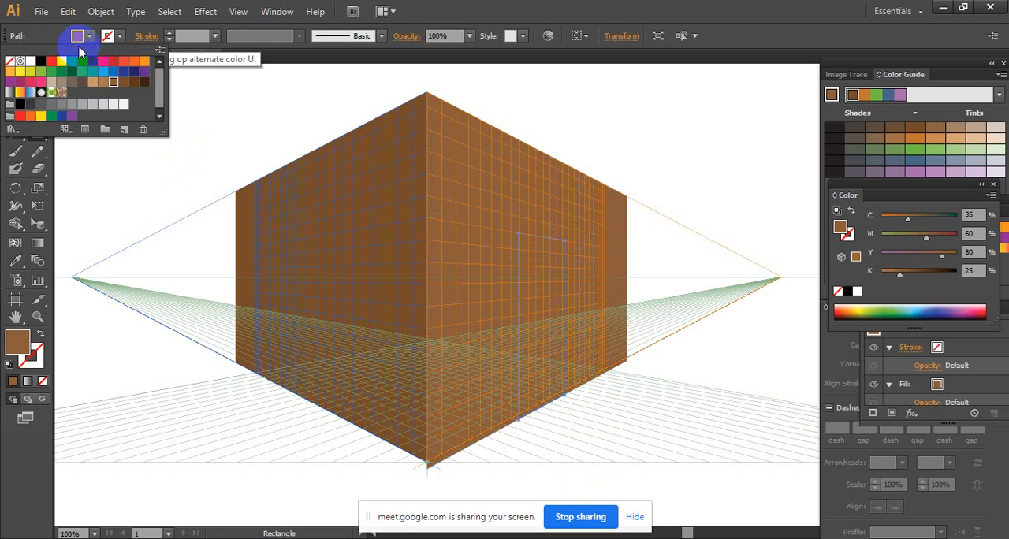
click(39, 63)
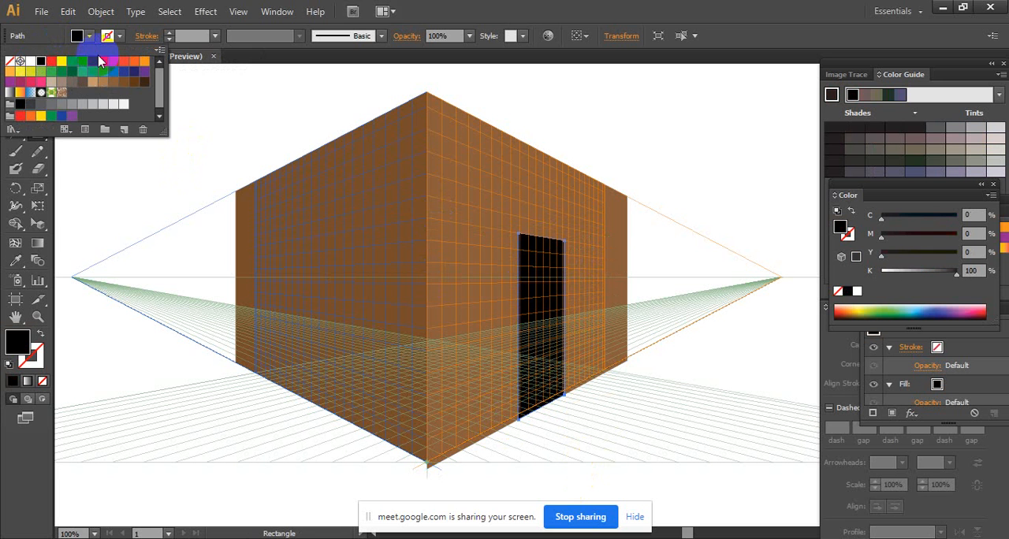
click(296, 51)
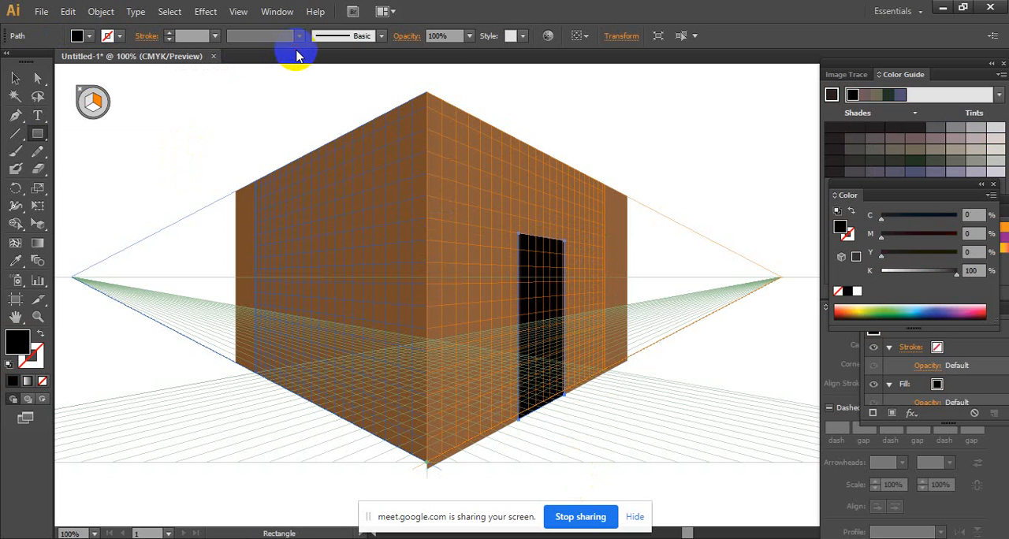
click(15, 79)
click(614, 108)
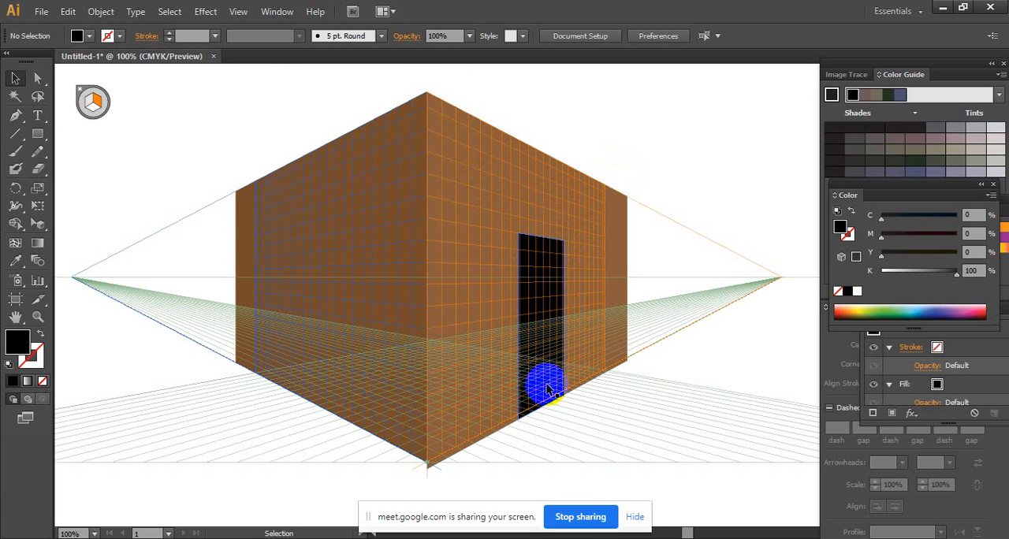
- Draw an open door panel on the left grid plane from the doorway's upper outer corner to its base, about a third as wide
key(ctrl+space)
drag(554, 383, 617, 380)
ctrl+click(532, 225)
ctrl+click(565, 351)
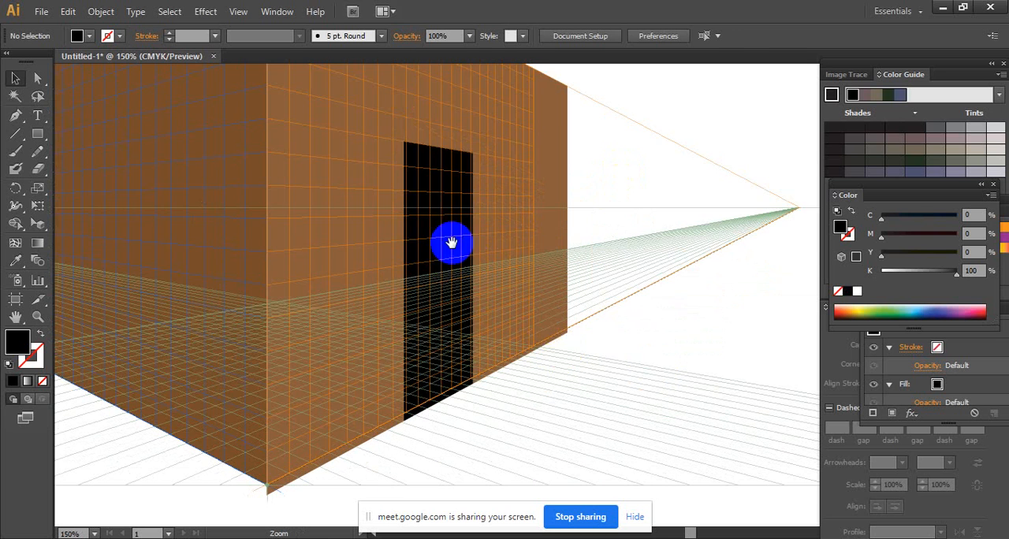
drag(451, 243, 597, 272)
click(36, 136)
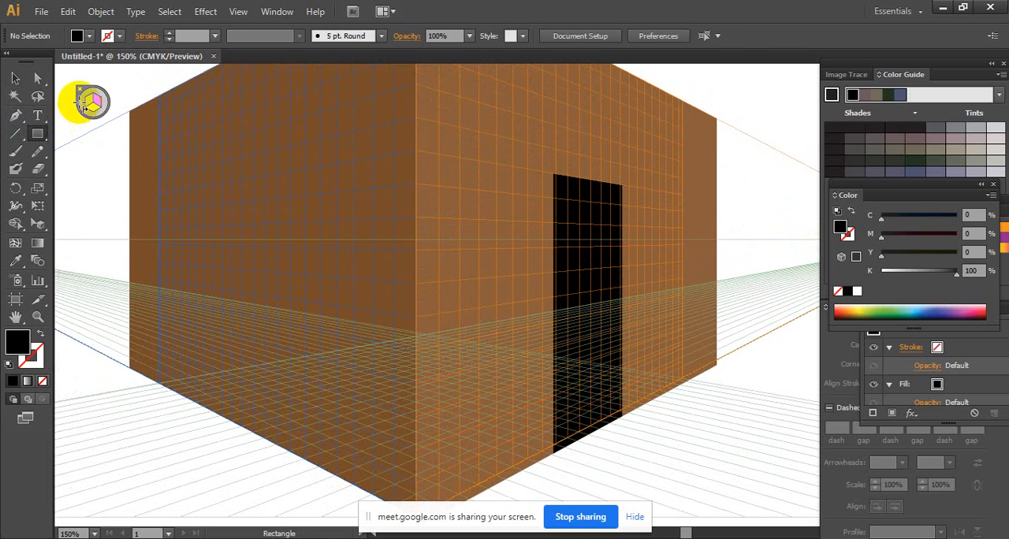
click(89, 103)
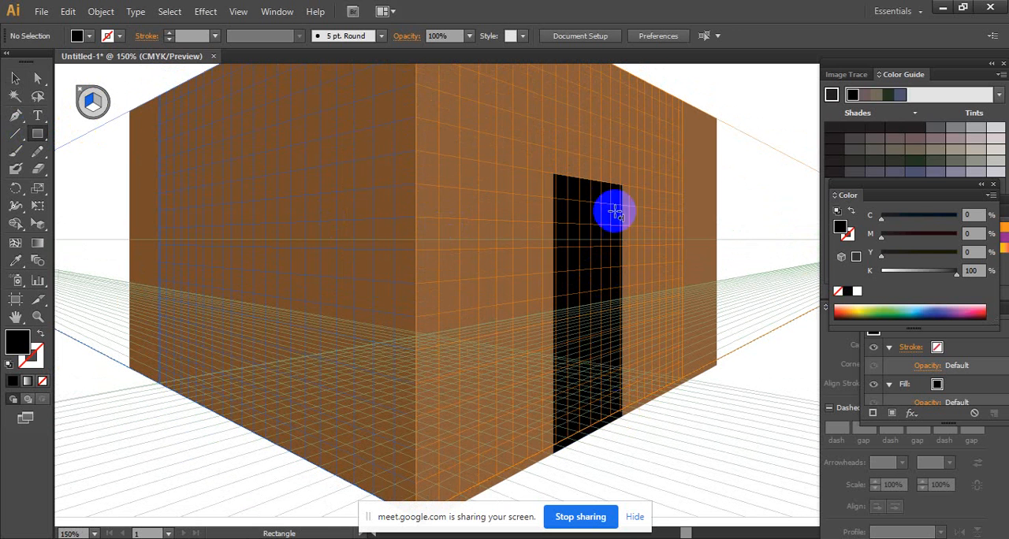
drag(623, 185, 600, 408)
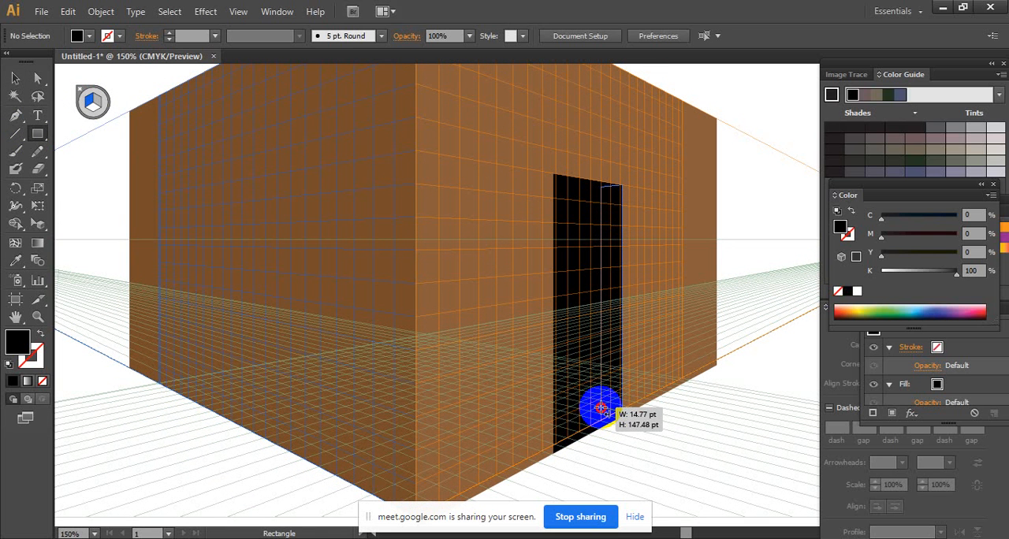
drag(600, 412, 598, 416)
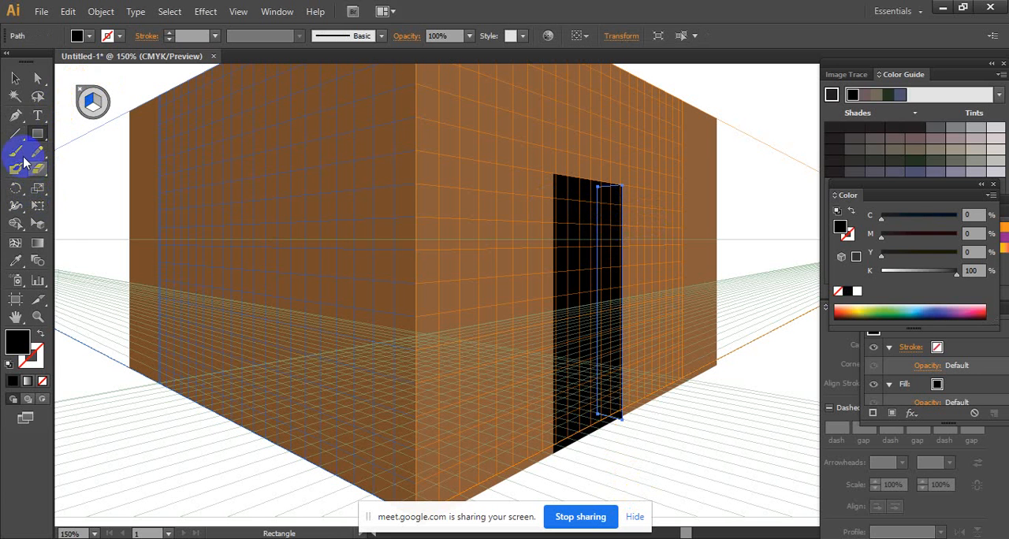
- Fill the door panel with the left wall's dark brown using the Eyedropper tool and deselect it
click(15, 260)
click(304, 197)
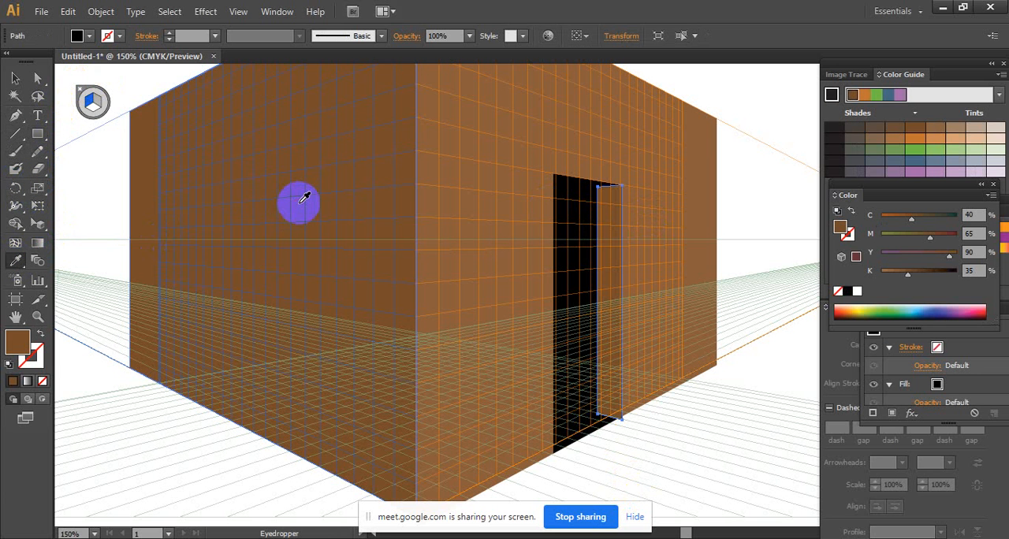
click(15, 78)
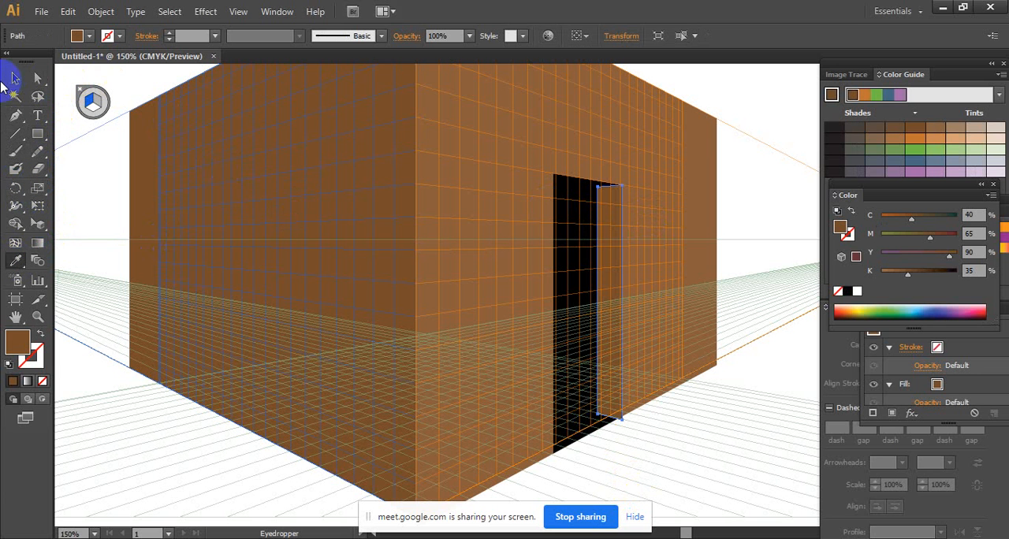
click(747, 436)
- Raise the door panel's upper inner corner anchor to the doorway's slanted top edge using the Direct Selection tool
key(z)
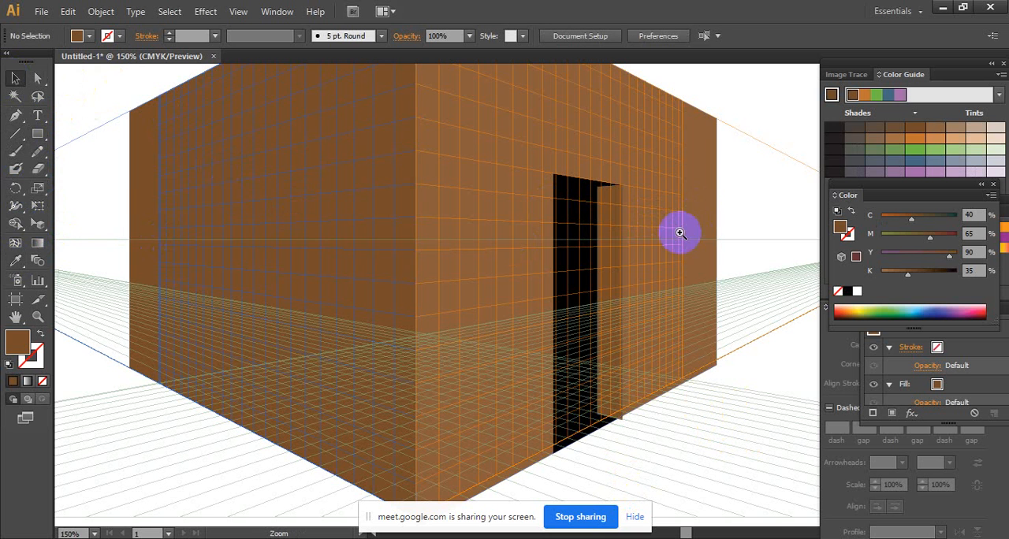
click(680, 233)
click(514, 294)
click(478, 247)
drag(479, 247, 479, 253)
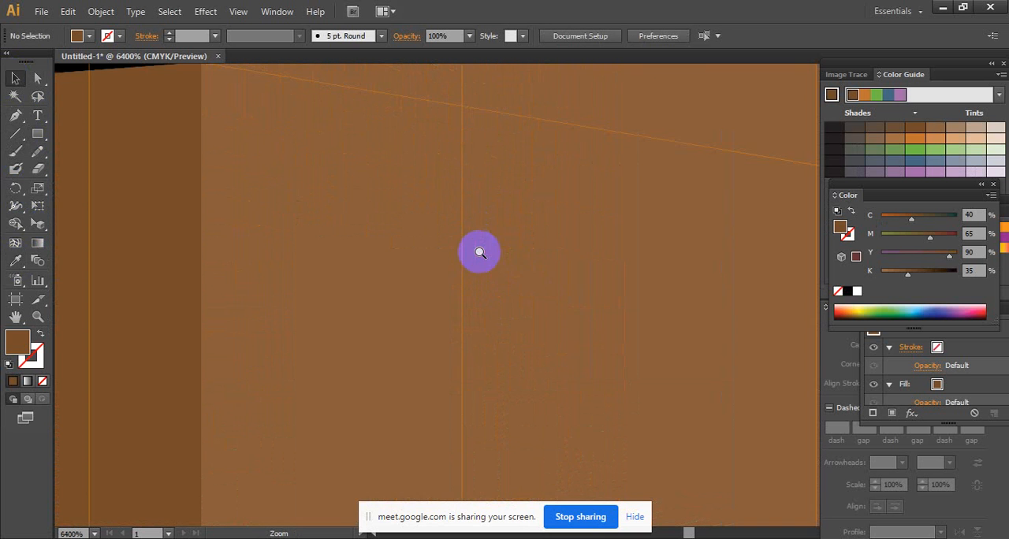
ctrl+alt+click(579, 361)
ctrl+alt+click(580, 360)
ctrl+alt+click(580, 360)
ctrl+alt+click(579, 360)
ctrl+alt+click(580, 361)
ctrl+alt+click(579, 360)
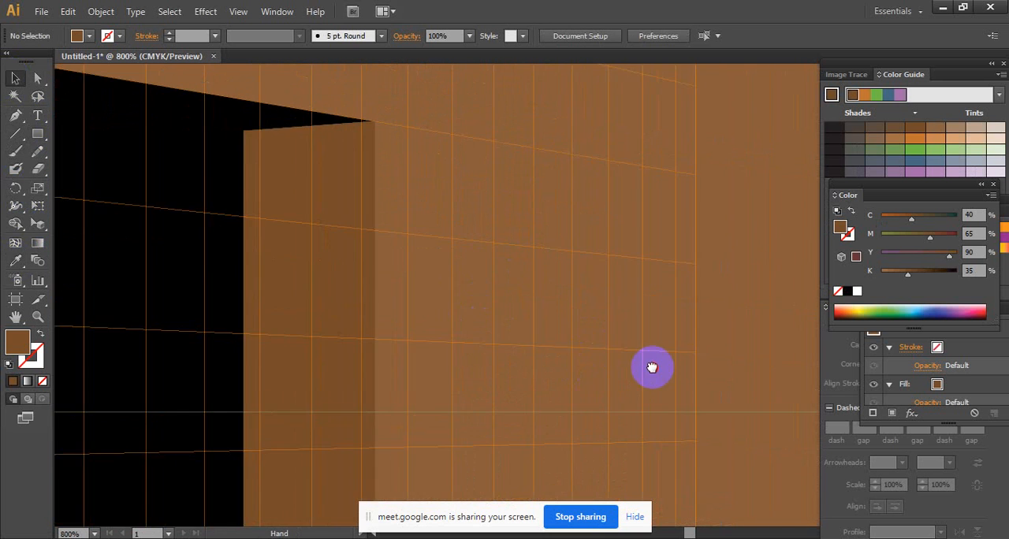
drag(653, 368, 673, 376)
click(561, 246)
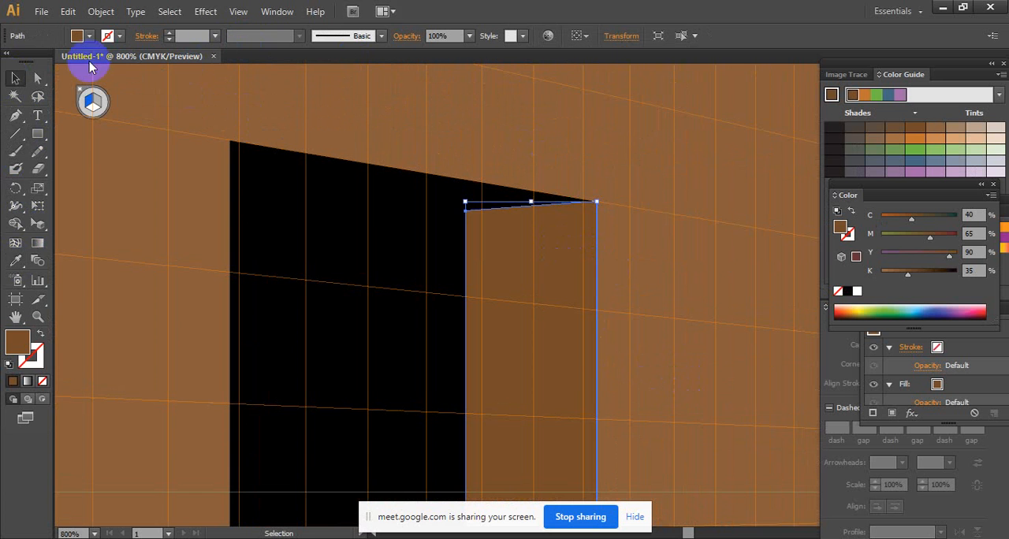
click(39, 79)
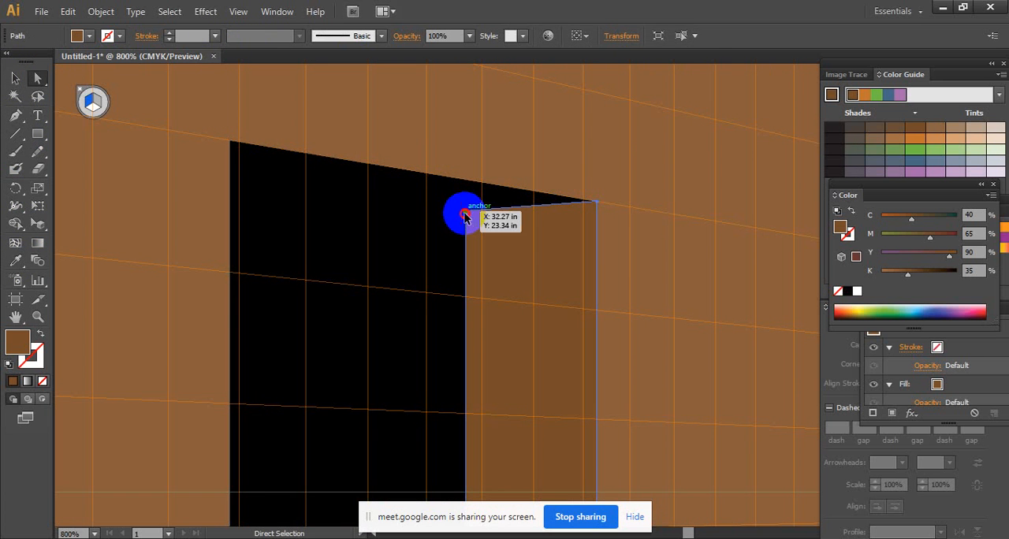
click(465, 218)
drag(465, 216, 464, 180)
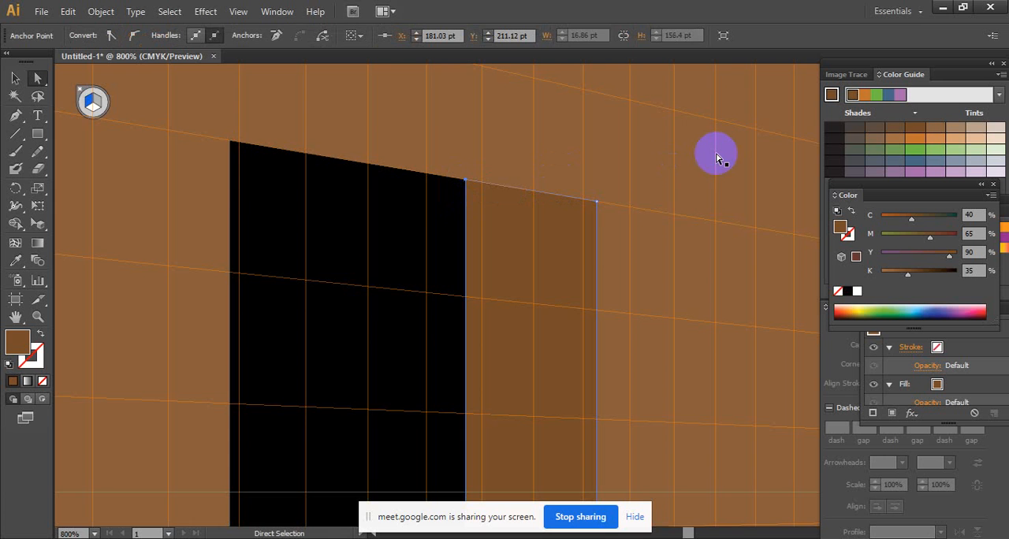
- Move the door panel's lower outer corner anchor up onto the wall's base edge and nudge its lower inner anchor slightly
ctrl+alt+click(596, 247)
ctrl+alt+click(596, 247)
drag(466, 442, 554, 135)
drag(549, 472, 575, 133)
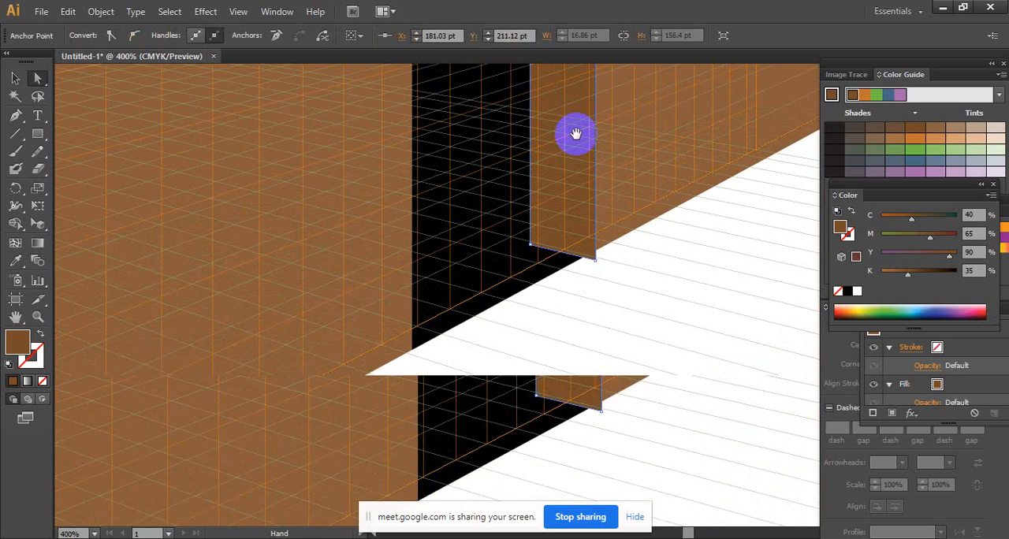
ctrl+click(602, 263)
ctrl+click(608, 221)
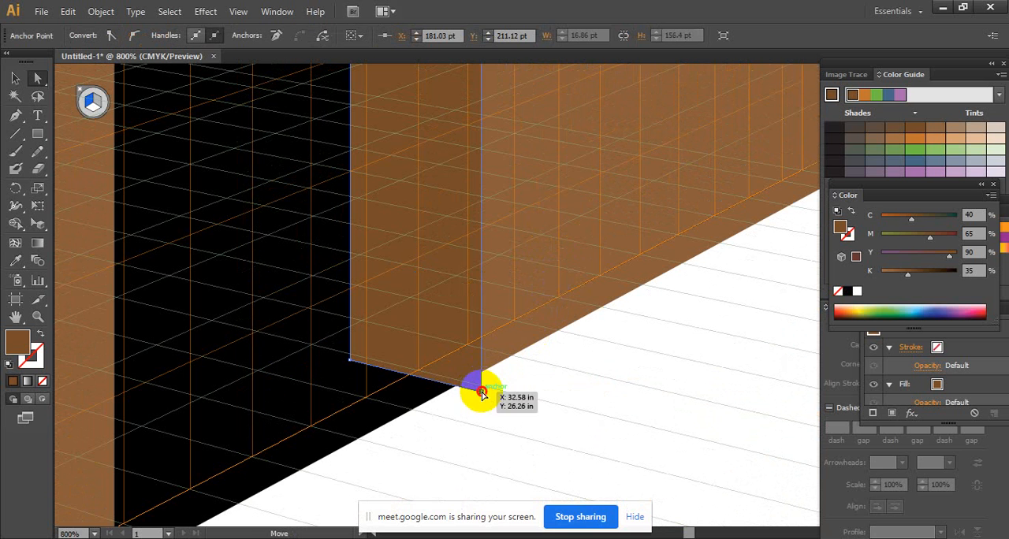
drag(482, 394, 483, 378)
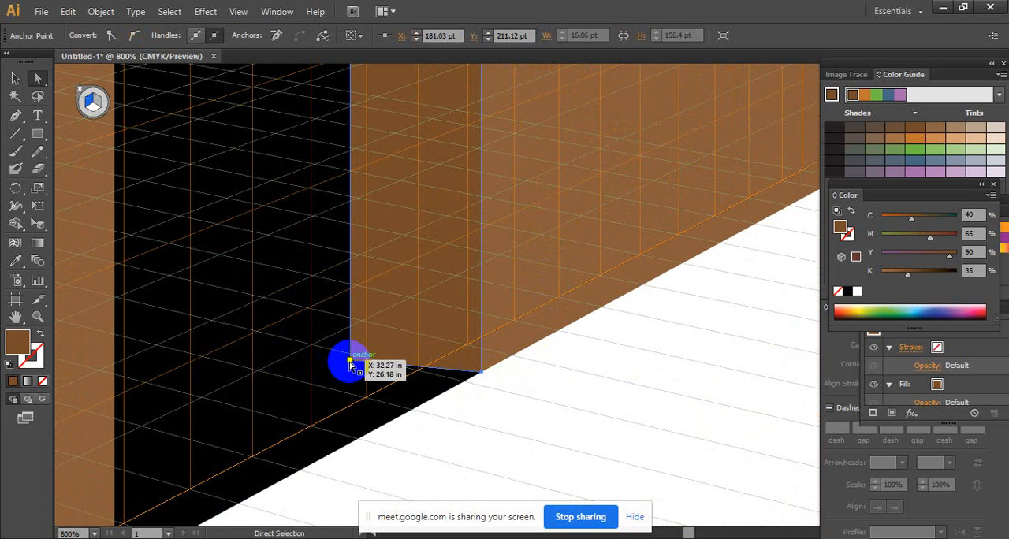
drag(354, 359, 354, 360)
- Deselect the door panel and hide the perspective grid
ctrl+alt+click(524, 315)
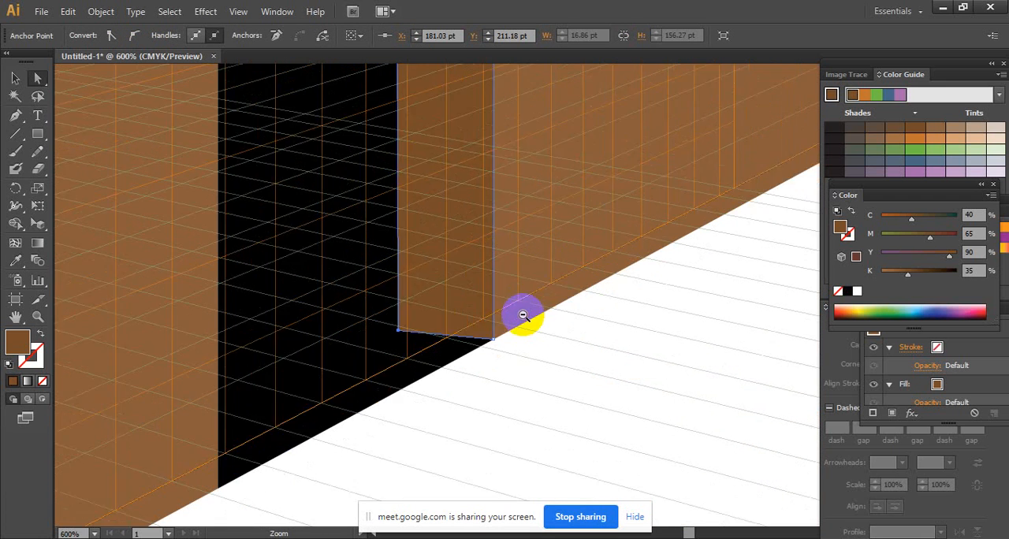
ctrl+alt+click(524, 316)
ctrl+alt+click(524, 316)
ctrl+alt+click(523, 316)
ctrl+alt+click(558, 196)
drag(563, 196, 563, 313)
ctrl+alt+click(516, 316)
ctrl+alt+click(515, 317)
ctrl+click(500, 310)
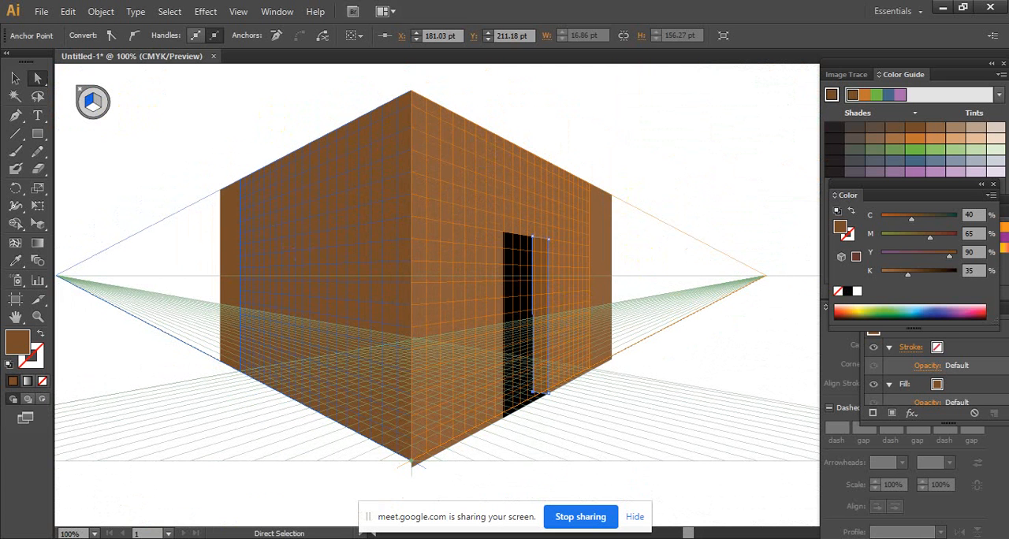
click(653, 82)
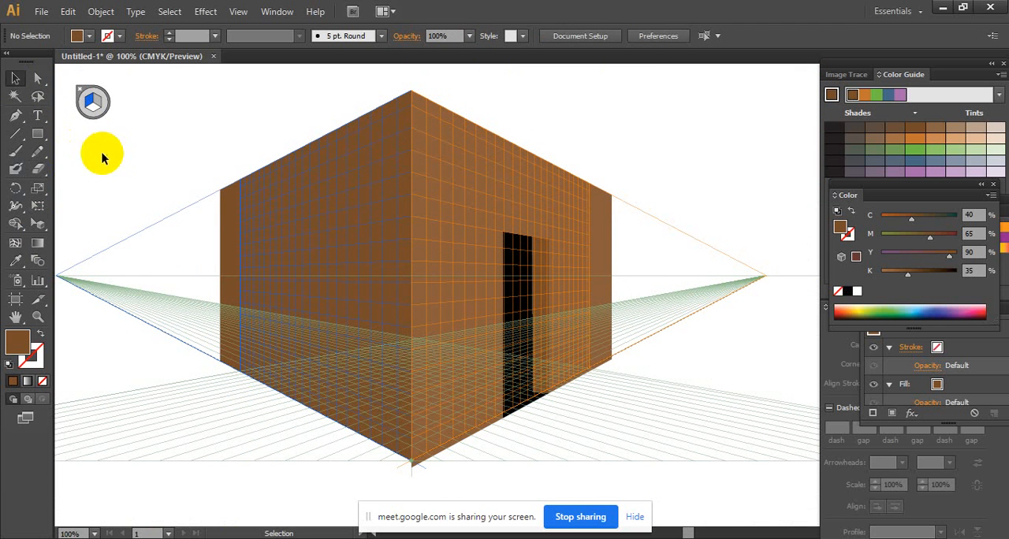
click(38, 207)
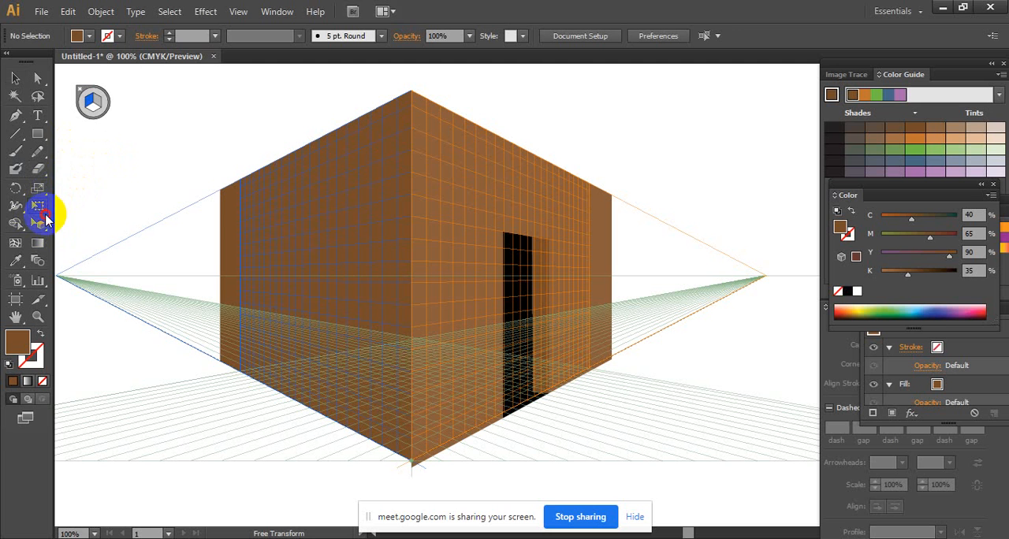
click(35, 226)
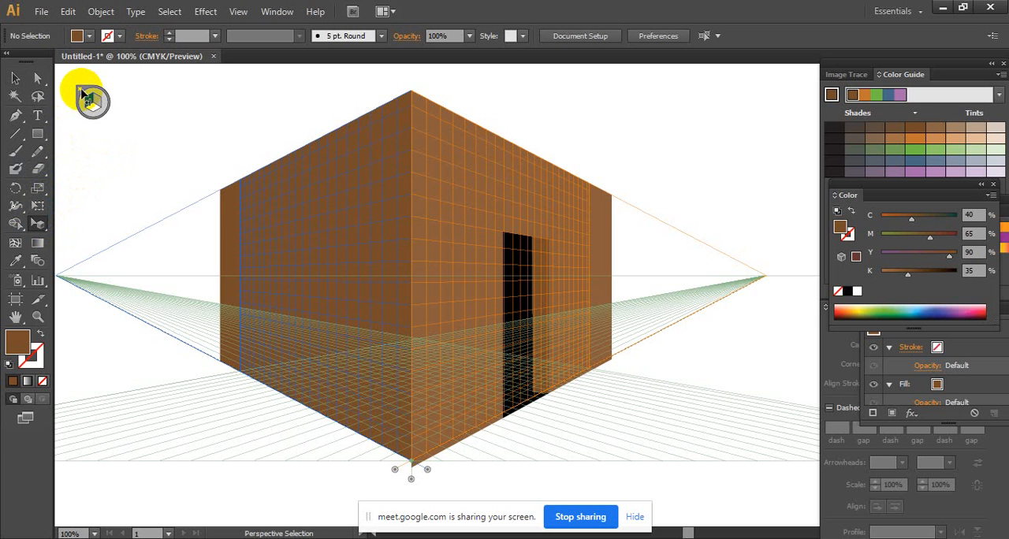
click(82, 93)
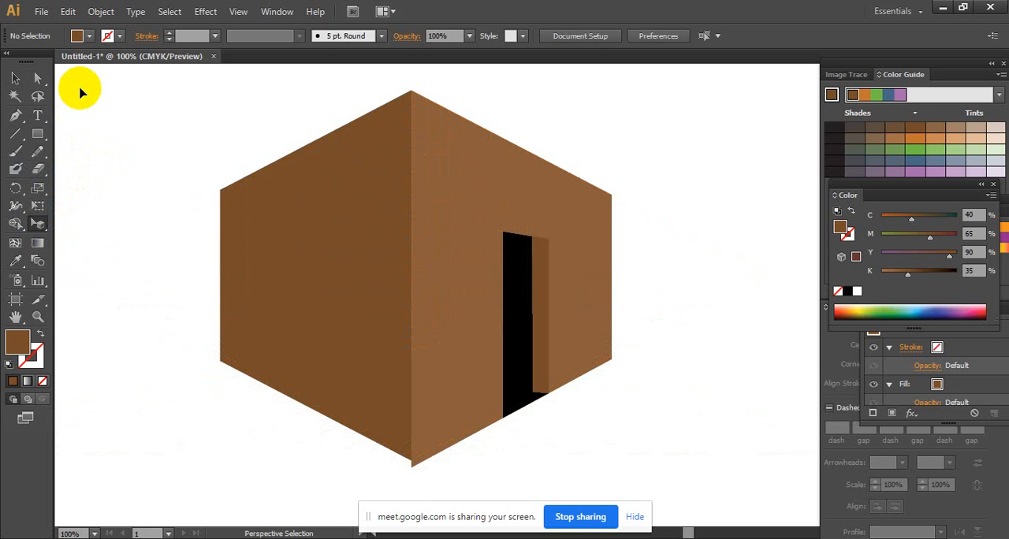
- Examine the box's two walls, the black doorway and the open door panel without the grid, leaving everything deselected
key(ctrl+plus)
drag(490, 318, 472, 329)
click(550, 314)
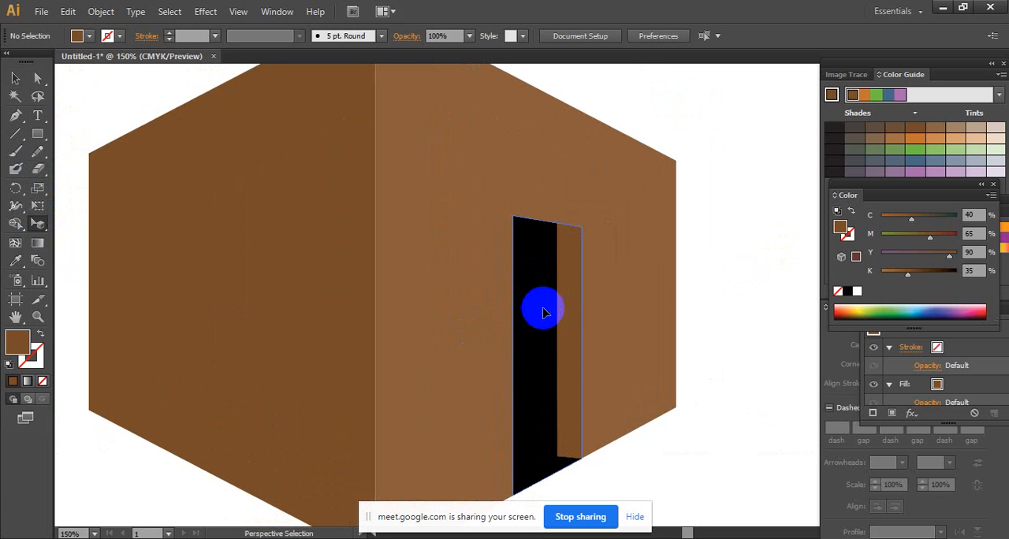
click(573, 266)
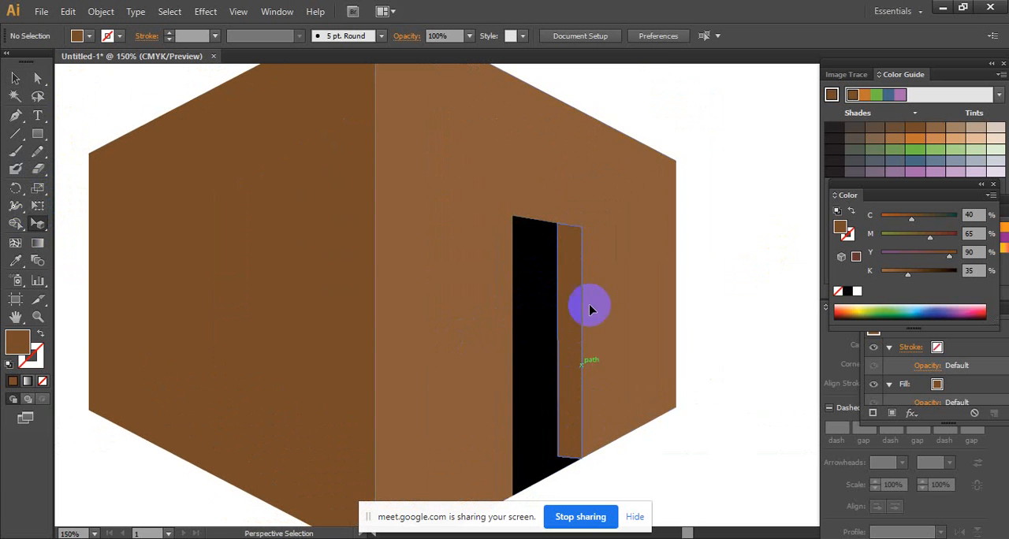
click(593, 276)
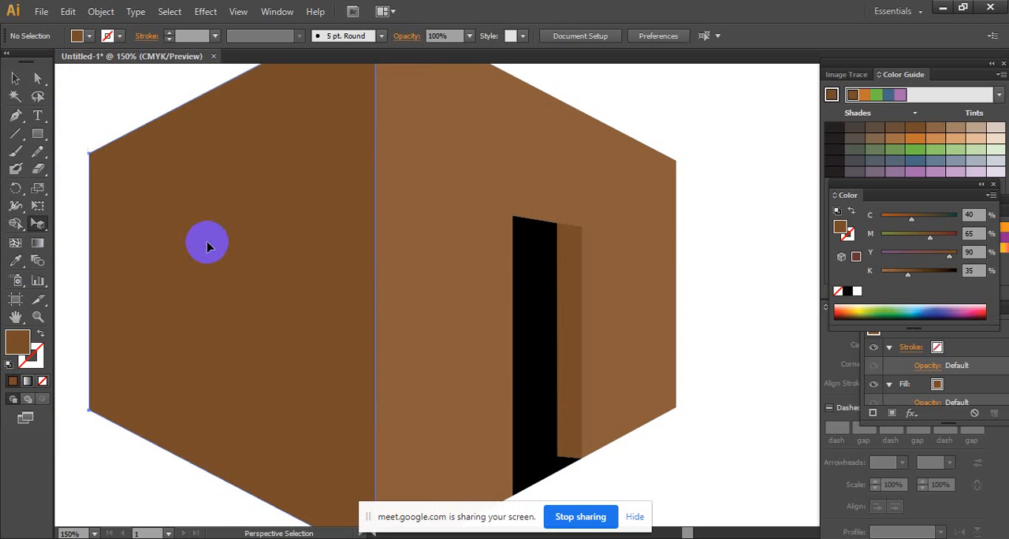
click(213, 246)
click(563, 305)
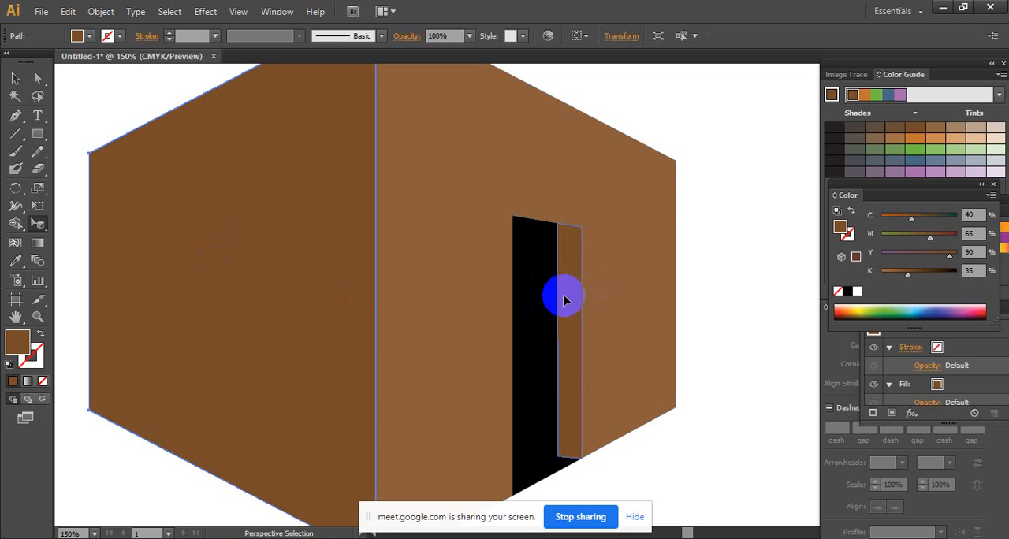
click(522, 479)
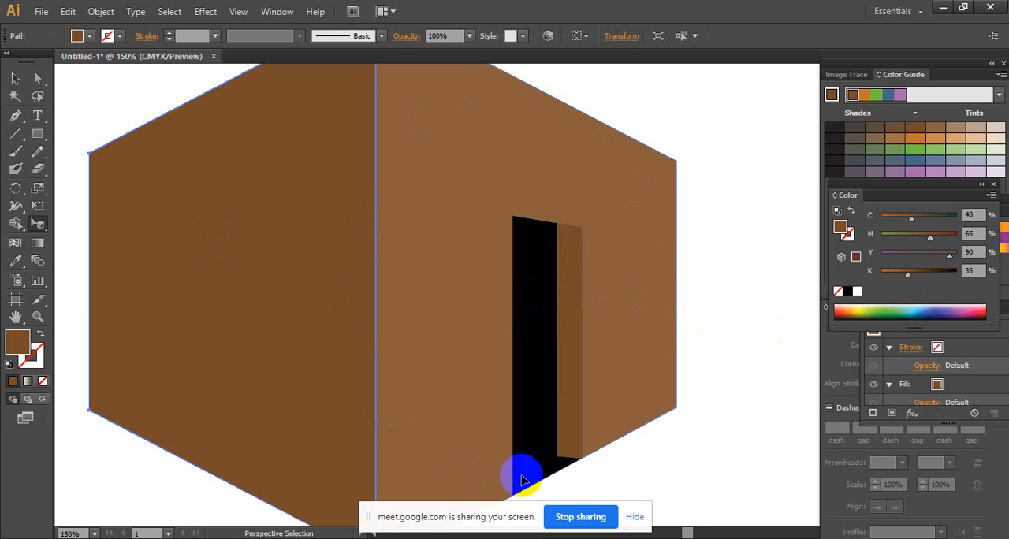
click(769, 349)
ctrl+alt+click(645, 368)
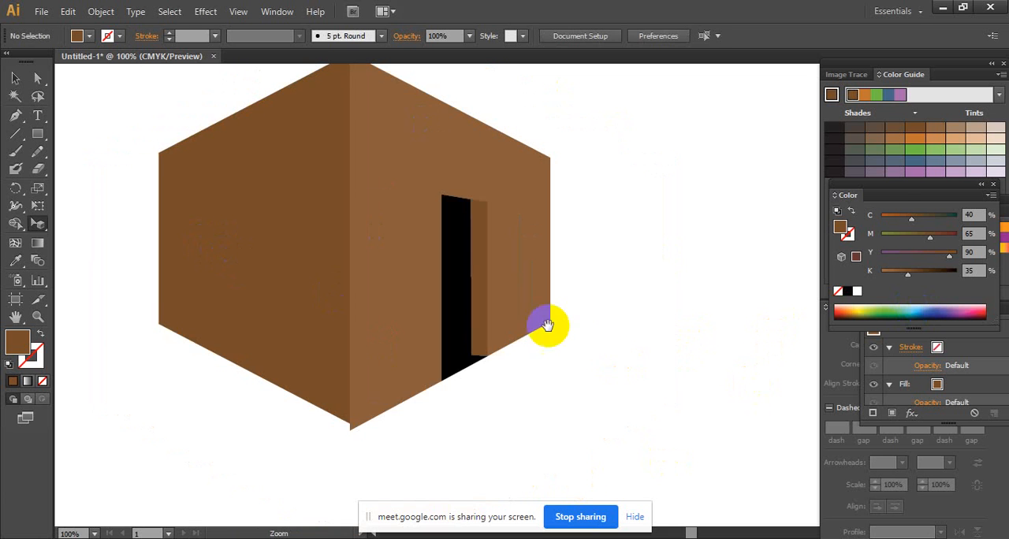
drag(548, 324, 624, 364)
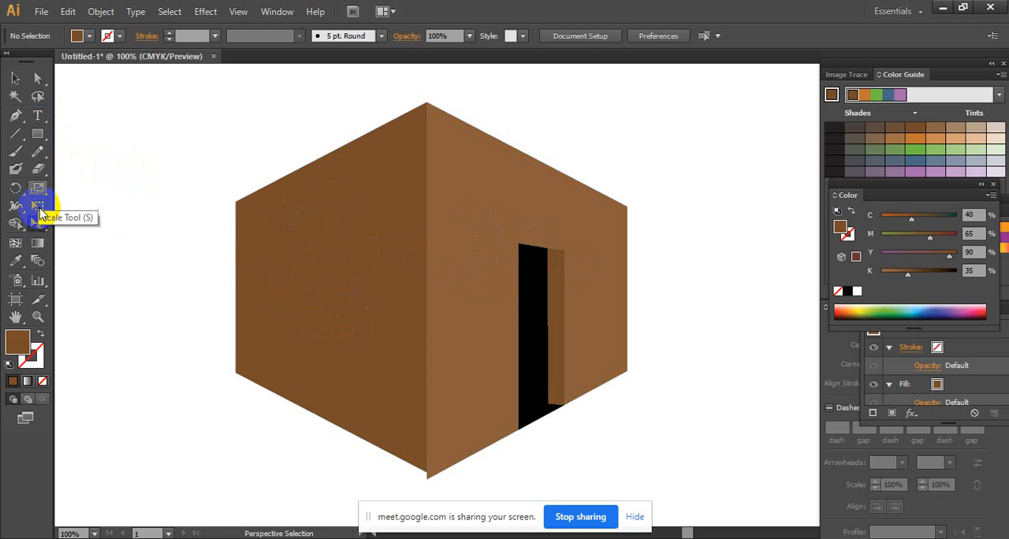
- Draw a doorway rectangle on the left grid plane from the wall's base edge to above the horizon line and fill it with black
drag(40, 224, 87, 223)
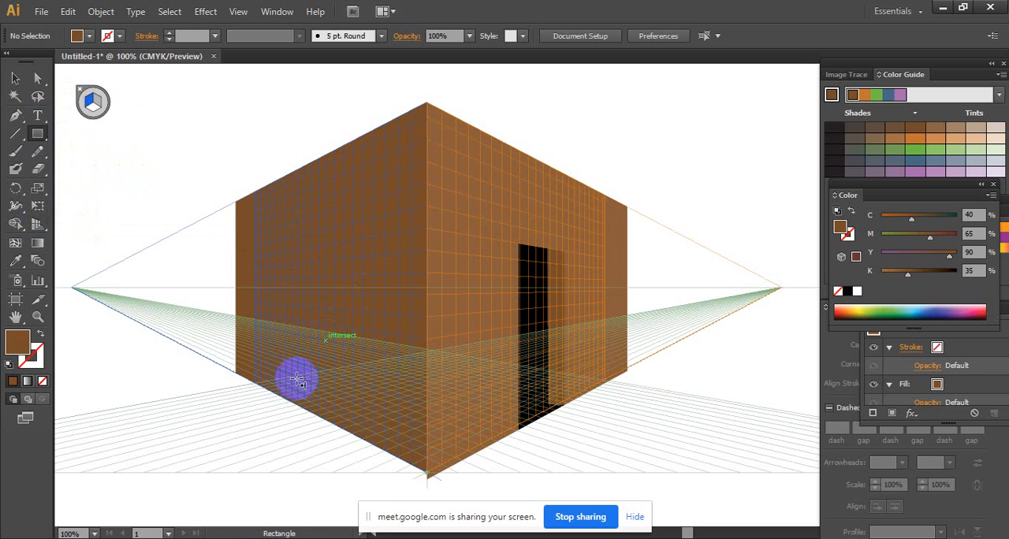
drag(285, 402, 338, 243)
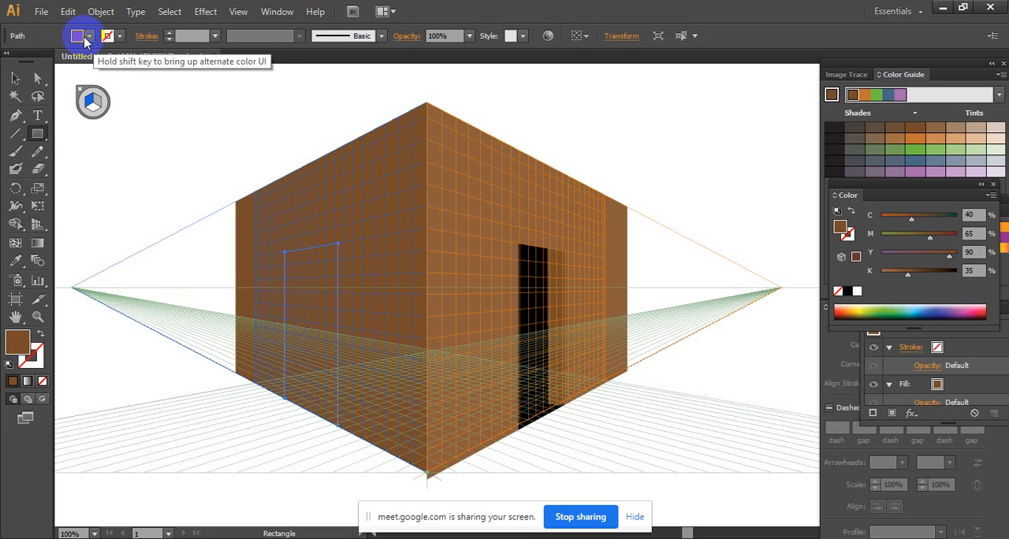
click(95, 38)
click(39, 62)
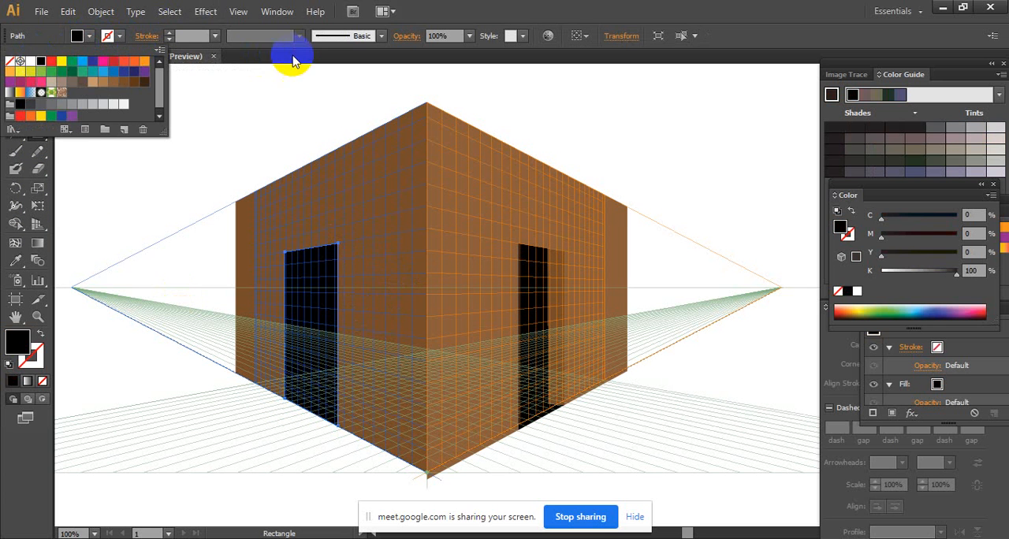
click(299, 59)
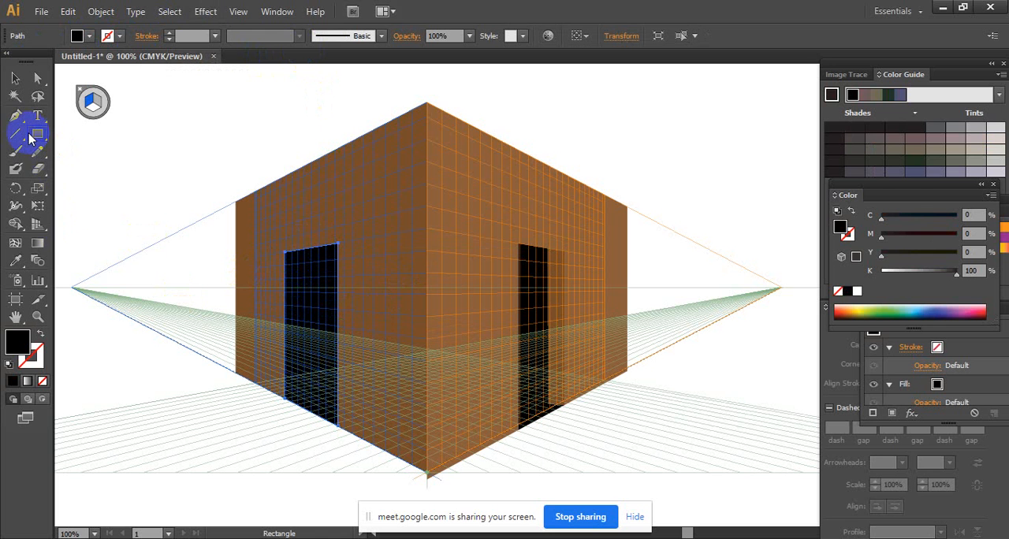
- Draw an open door panel on the right grid plane along the left doorway's outer edge, about a fifth of the doorway's width
click(97, 101)
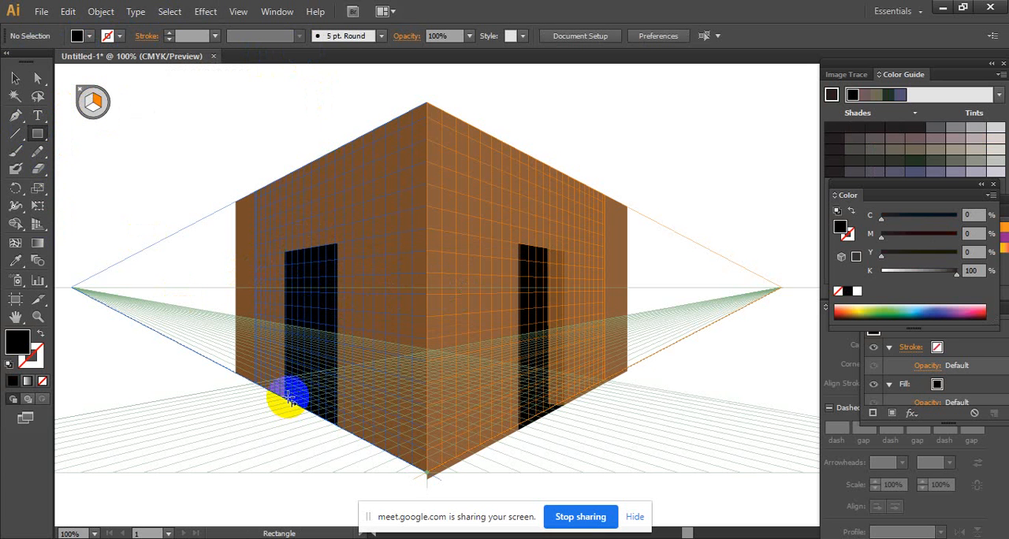
ctrl+click(335, 346)
ctrl+click(521, 243)
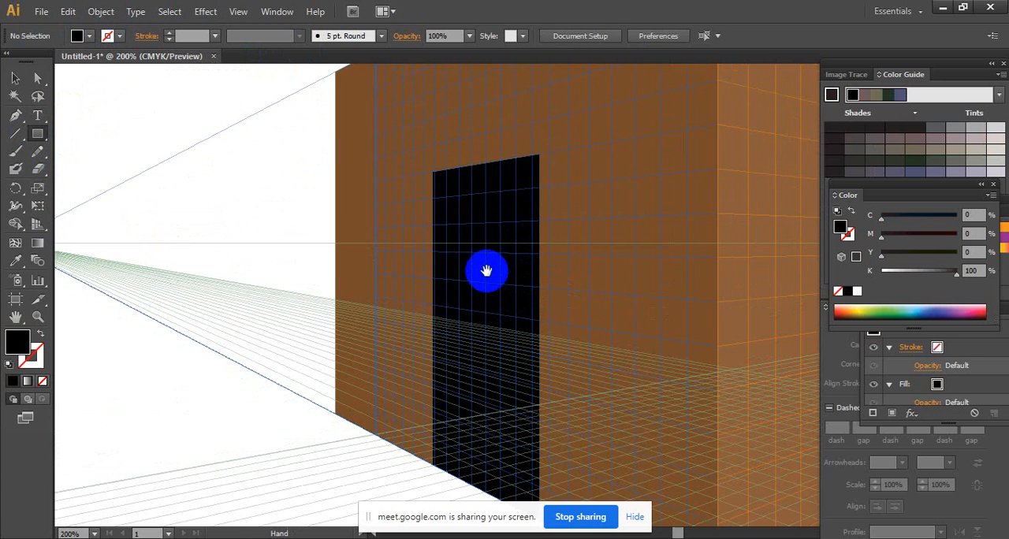
drag(484, 270, 462, 233)
drag(410, 426, 433, 137)
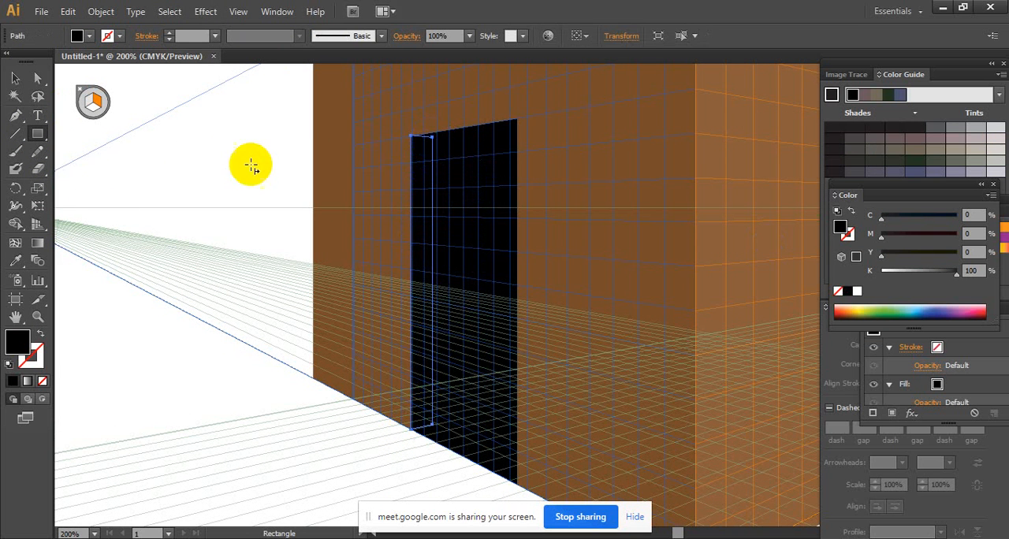
- Fill the new door panel with the right wall's lighter brown using the Eyedropper tool
drag(682, 269, 441, 248)
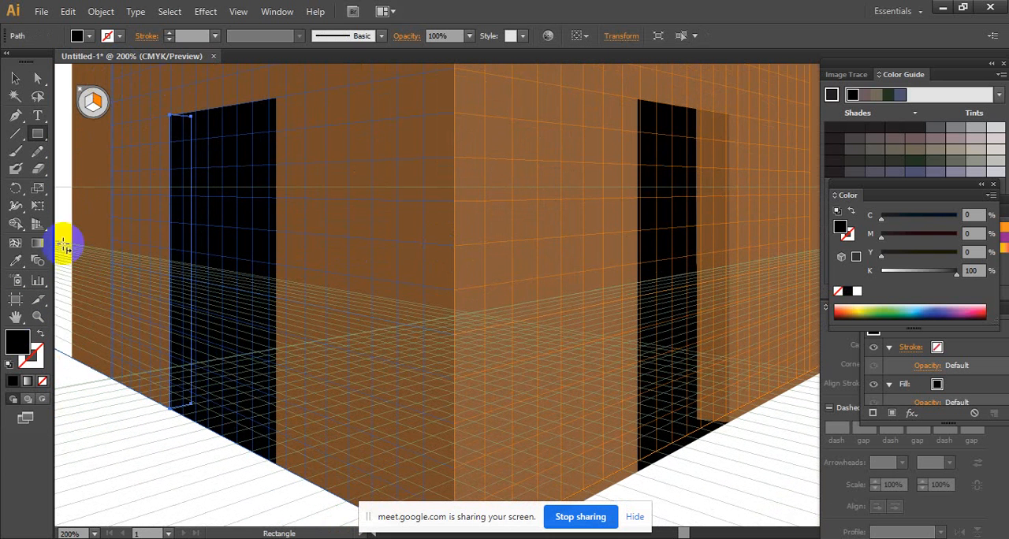
click(16, 261)
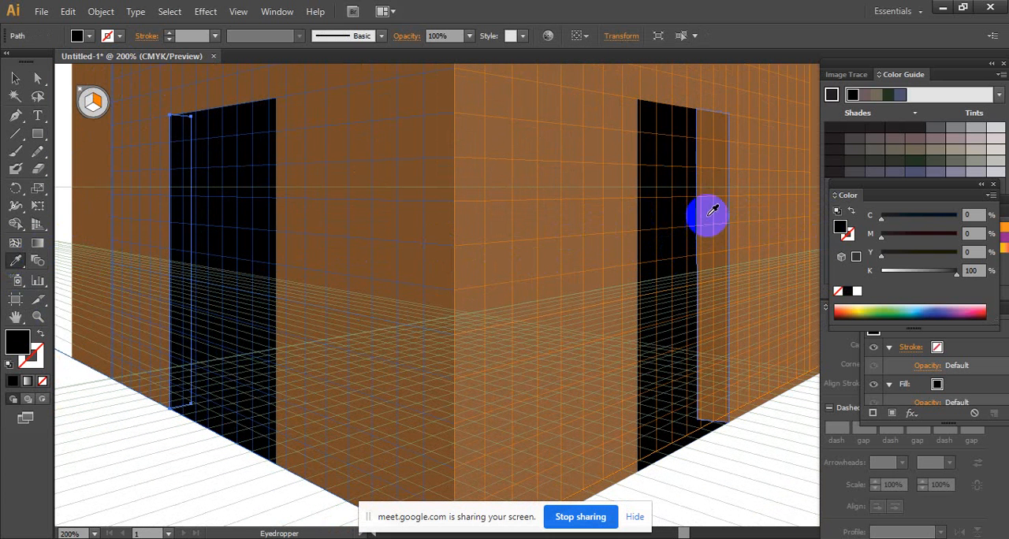
click(552, 219)
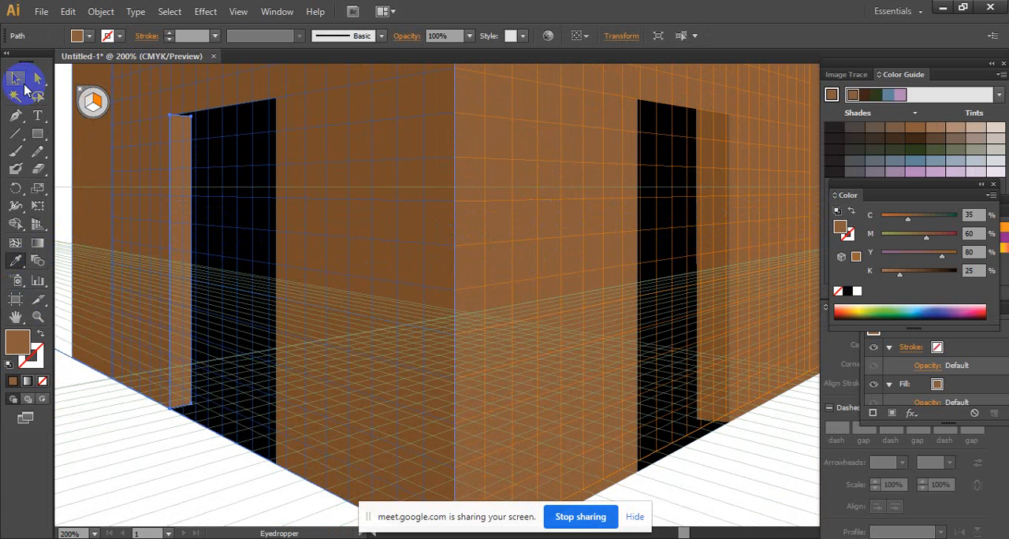
- Move the left door panel's upper inner corner point up onto the black doorway's top edge with the Direct Selection tool
click(41, 83)
ctrl+click(208, 124)
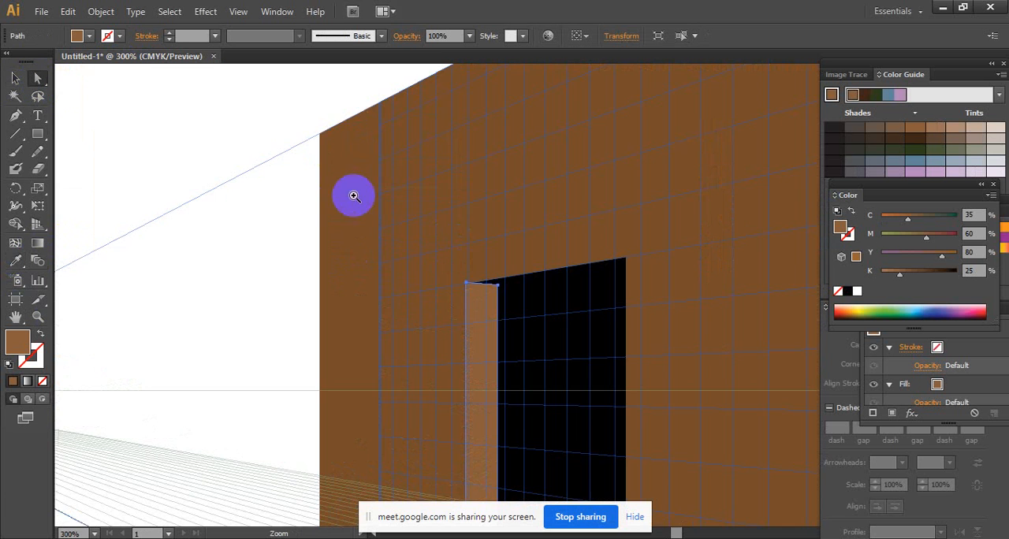
ctrl+click(485, 264)
ctrl+click(602, 339)
ctrl+click(513, 313)
ctrl+click(367, 219)
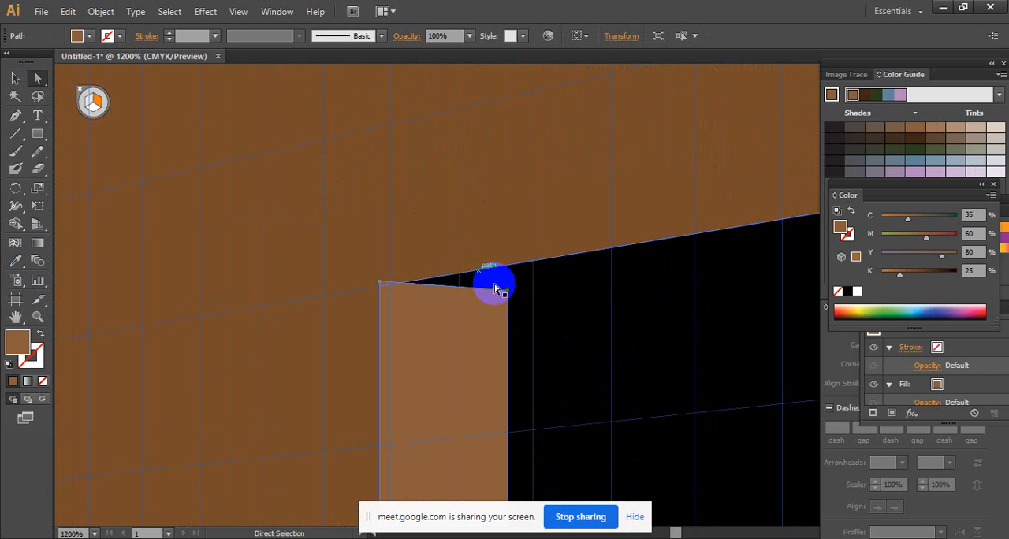
click(507, 294)
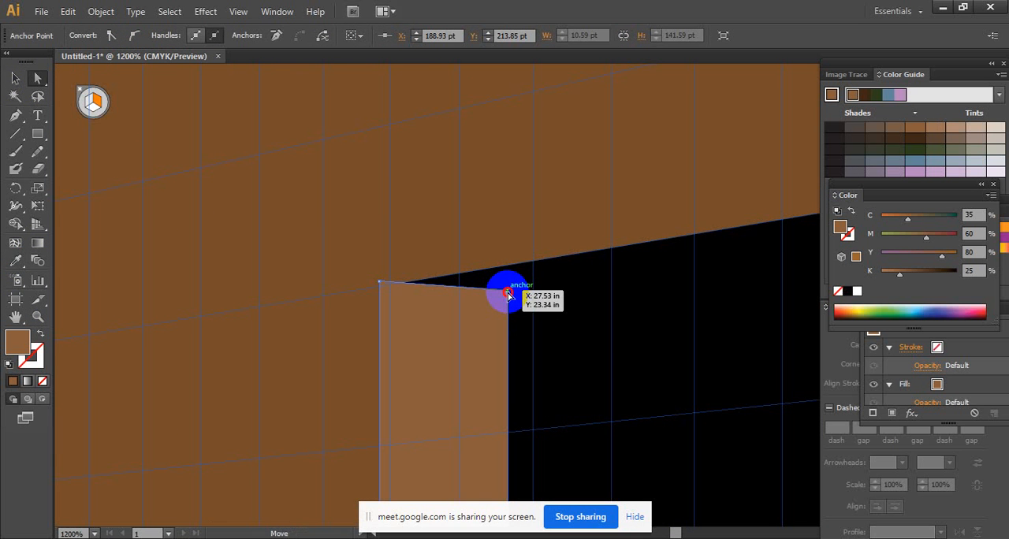
drag(508, 294, 511, 265)
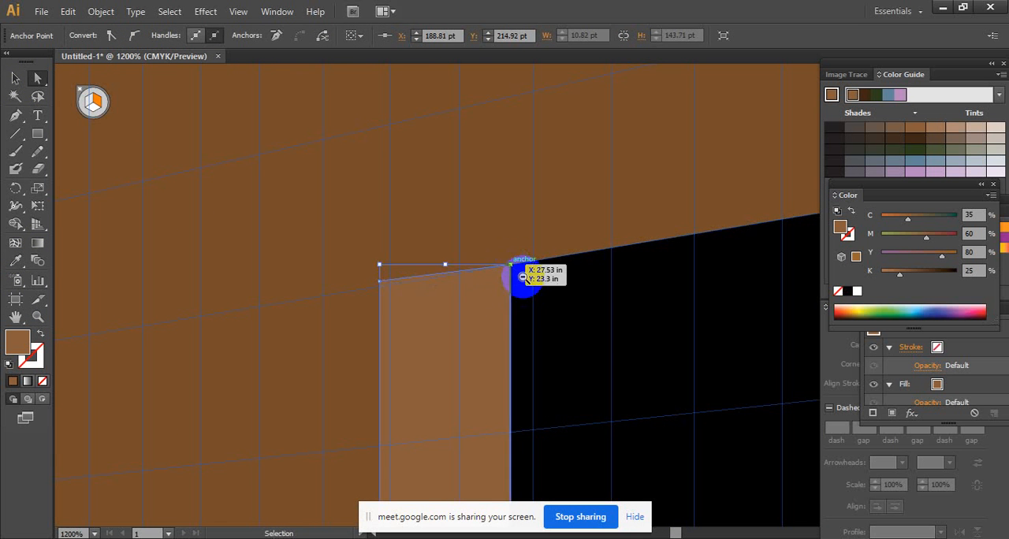
- Hide the perspective grid, deselect everything and look over the whole box with its two open-door doorways
ctrl+alt+click(536, 320)
ctrl+alt+click(581, 381)
drag(591, 473, 511, 244)
drag(479, 403, 507, 106)
drag(526, 481, 523, 265)
ctrl+alt+click(567, 308)
ctrl+alt+click(568, 309)
ctrl+alt+click(569, 308)
drag(625, 227, 508, 384)
ctrl+alt+click(604, 320)
ctrl+alt+click(604, 320)
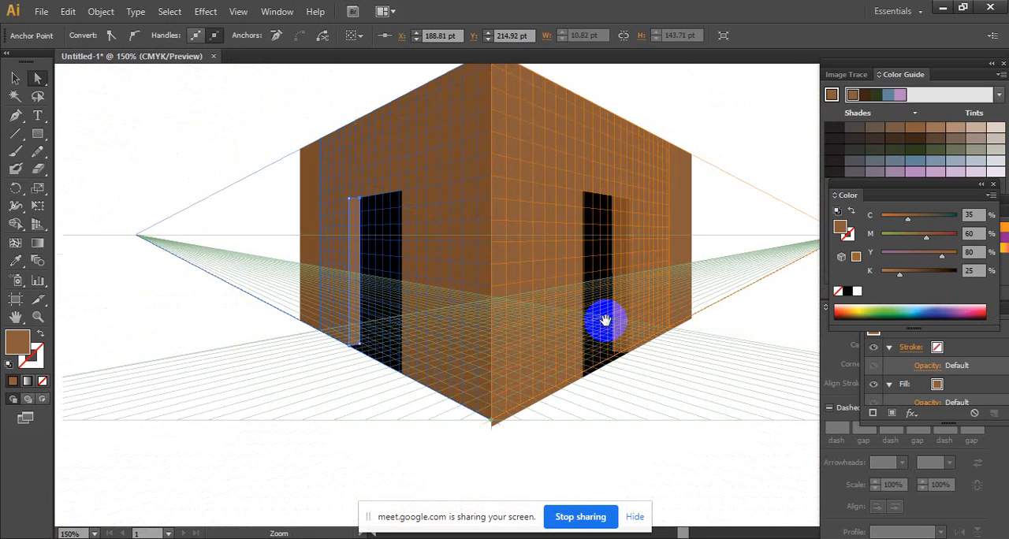
drag(605, 319, 507, 383)
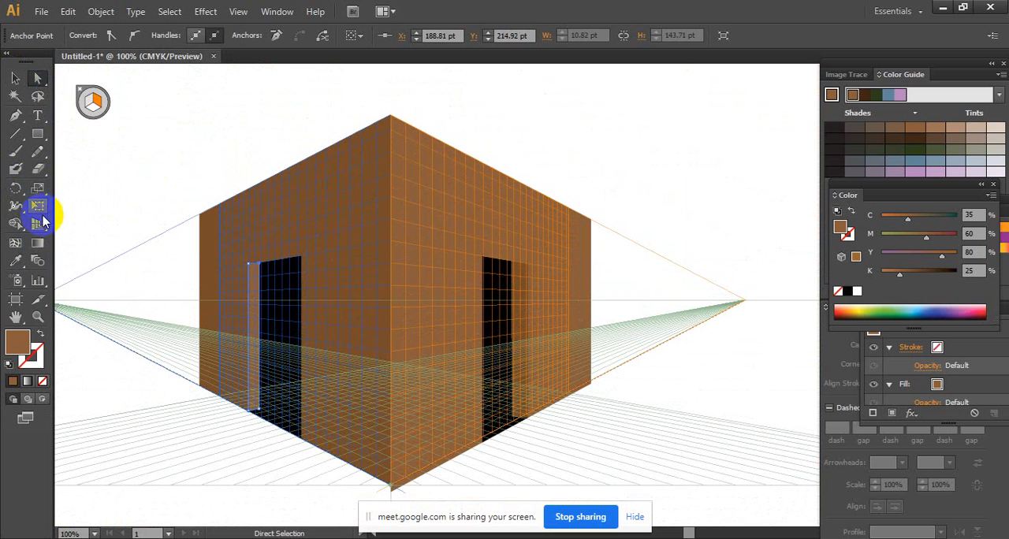
click(42, 224)
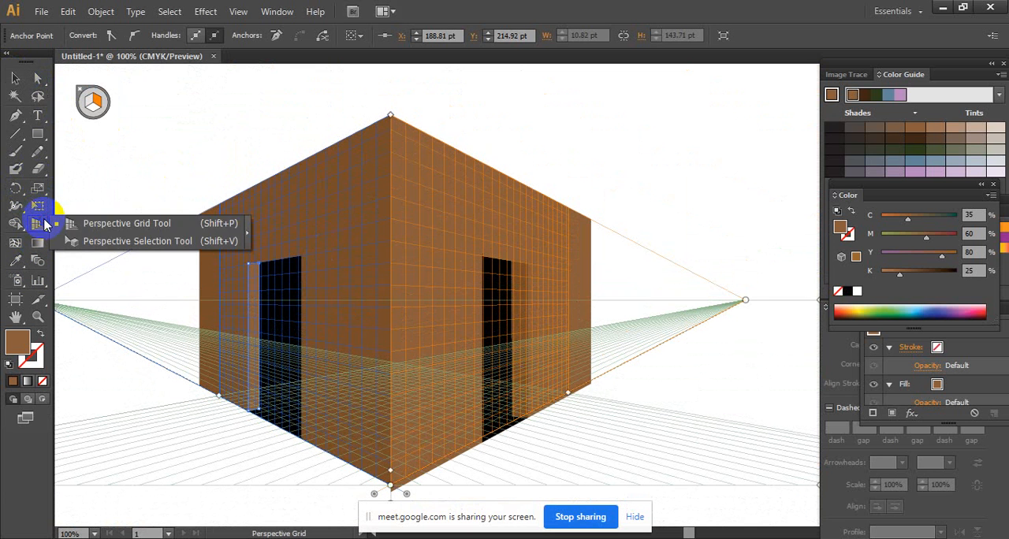
click(94, 241)
click(82, 94)
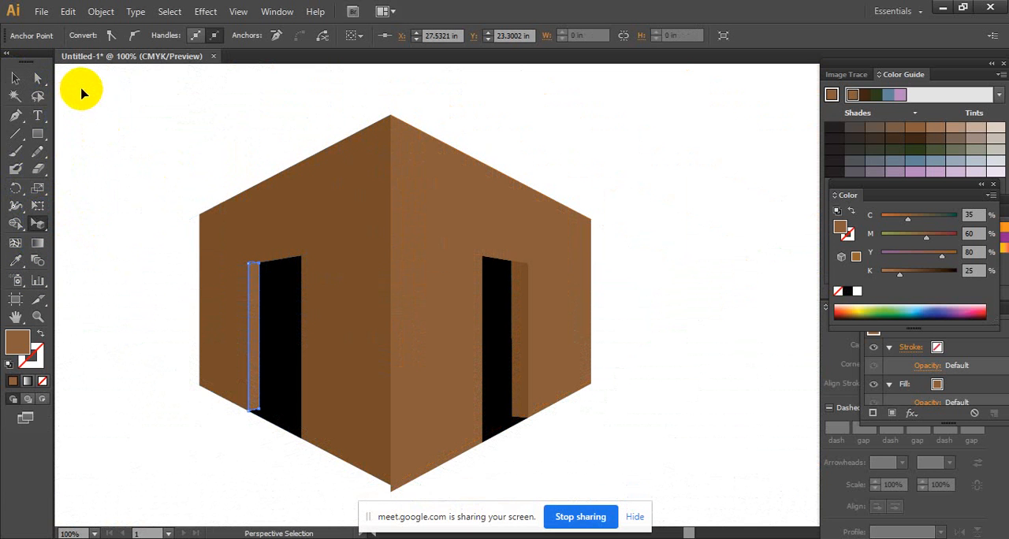
click(14, 79)
click(192, 139)
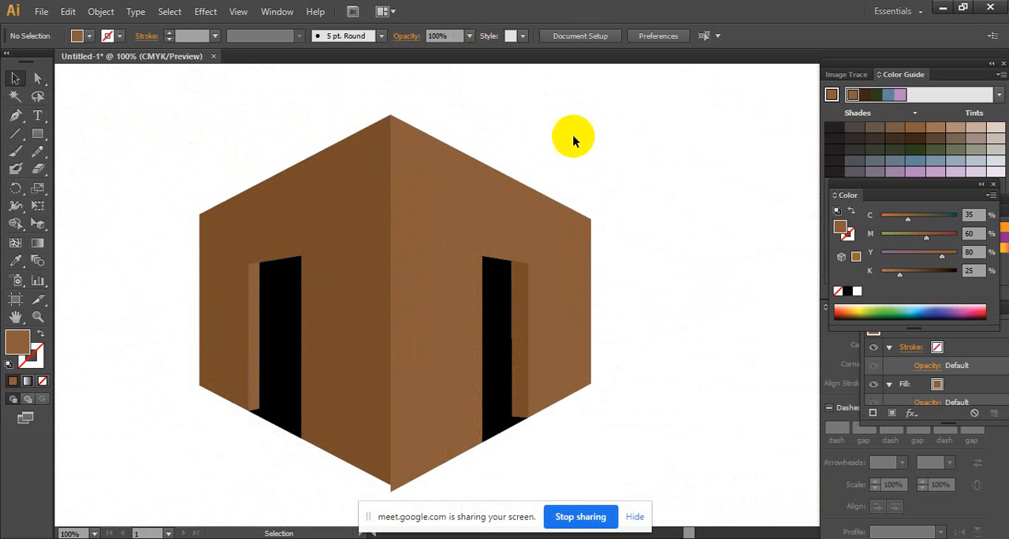
drag(591, 276, 620, 320)
drag(676, 256, 652, 270)
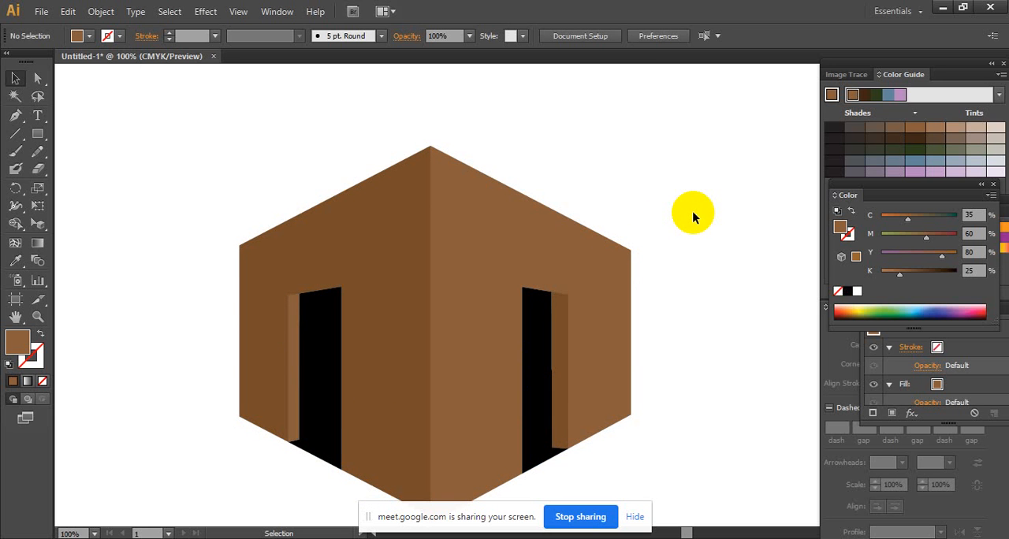
scroll(693, 211, down, 3)
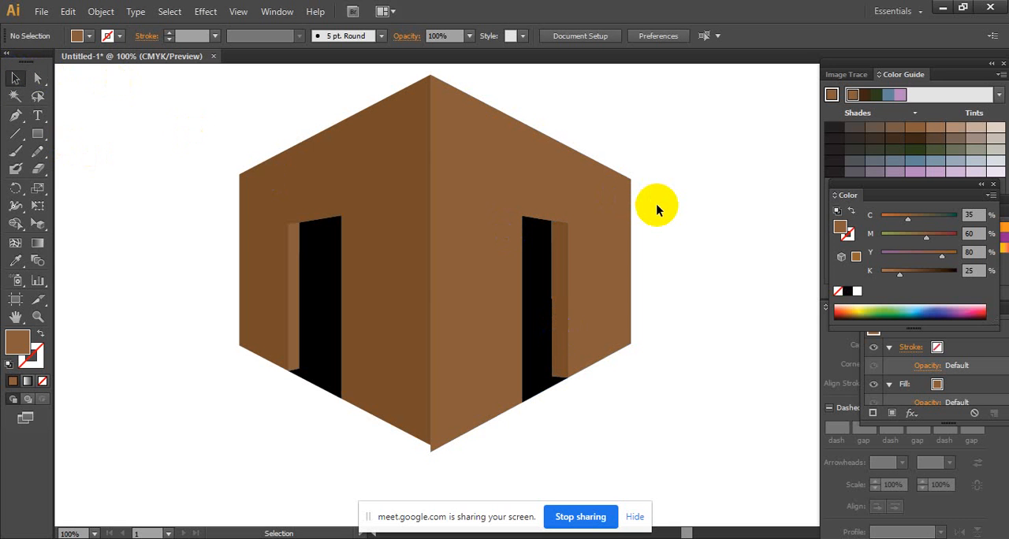
- Switch to the Google Meet window, admit the waiting participant to the call and return to Illustrator
click(490, 538)
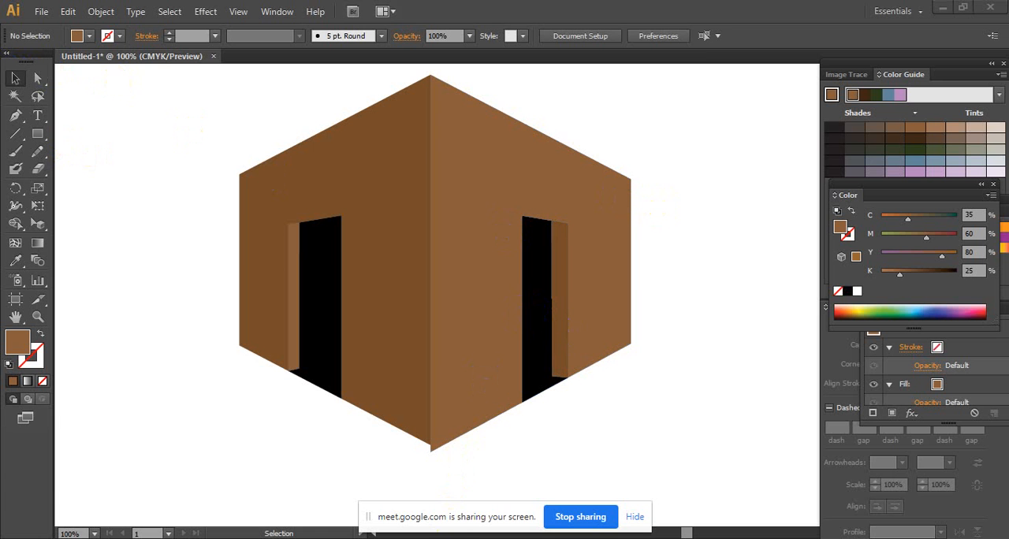
click(401, 511)
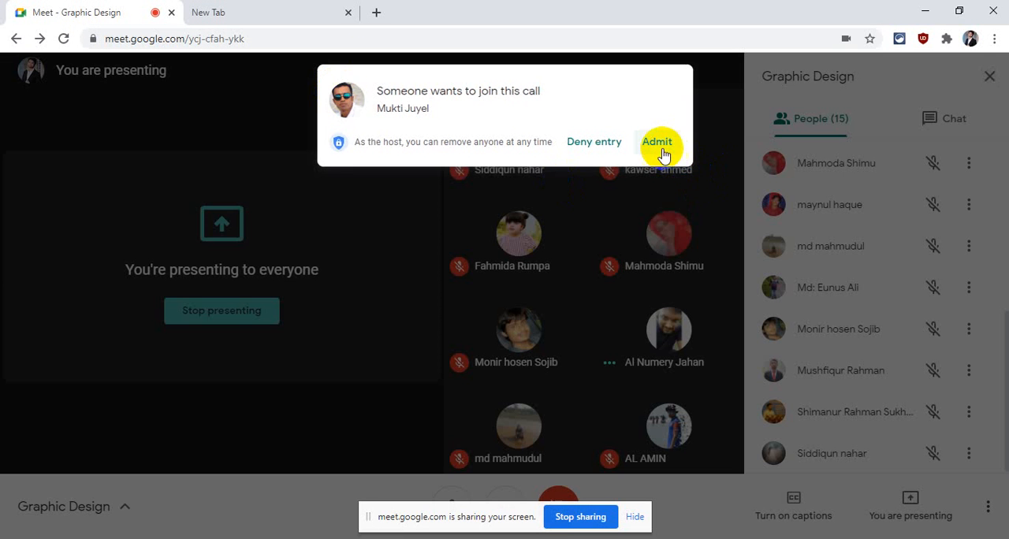
click(657, 142)
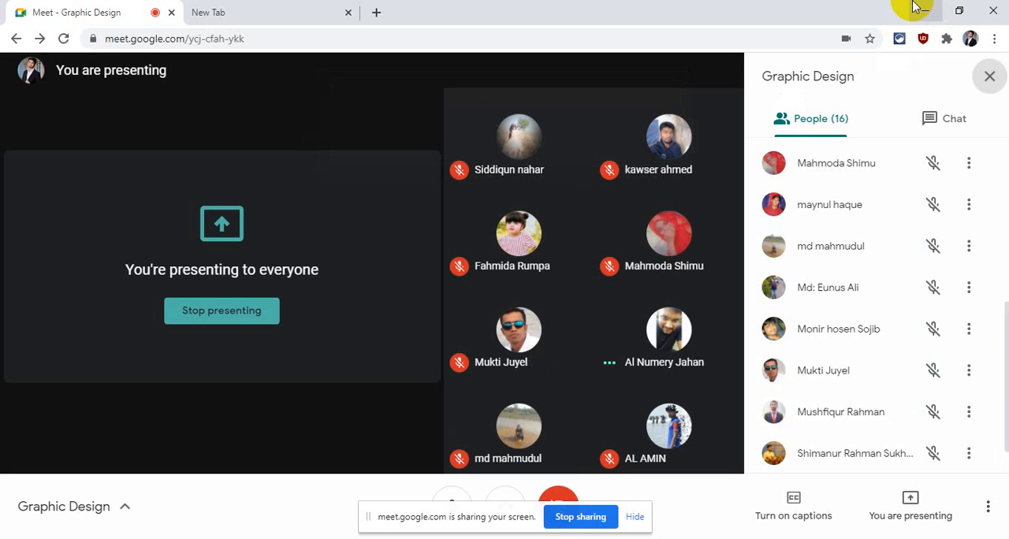
click(923, 12)
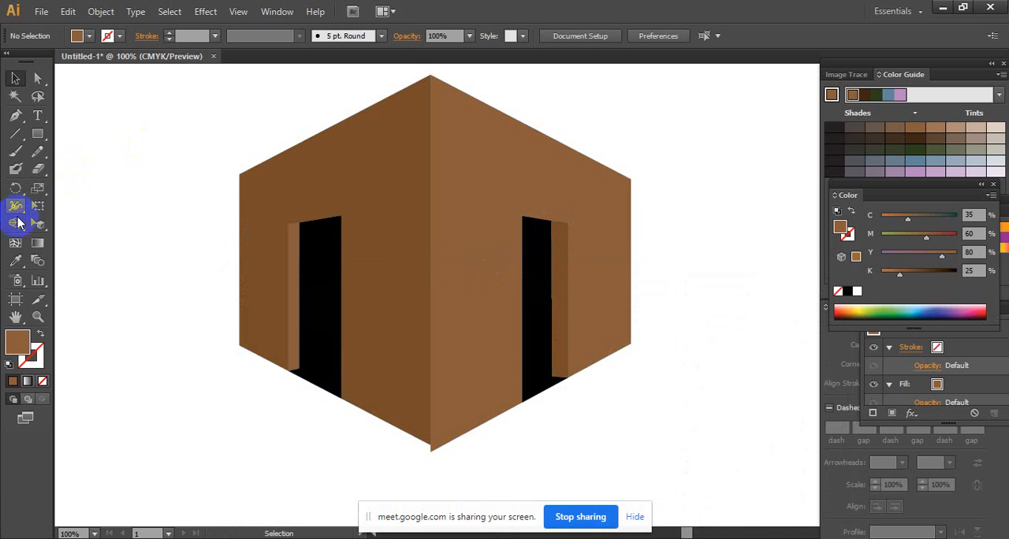
- Show the perspective grid over the box again and bring the walls' top corner into view
click(307, 335)
scroll(308, 335, up, 3)
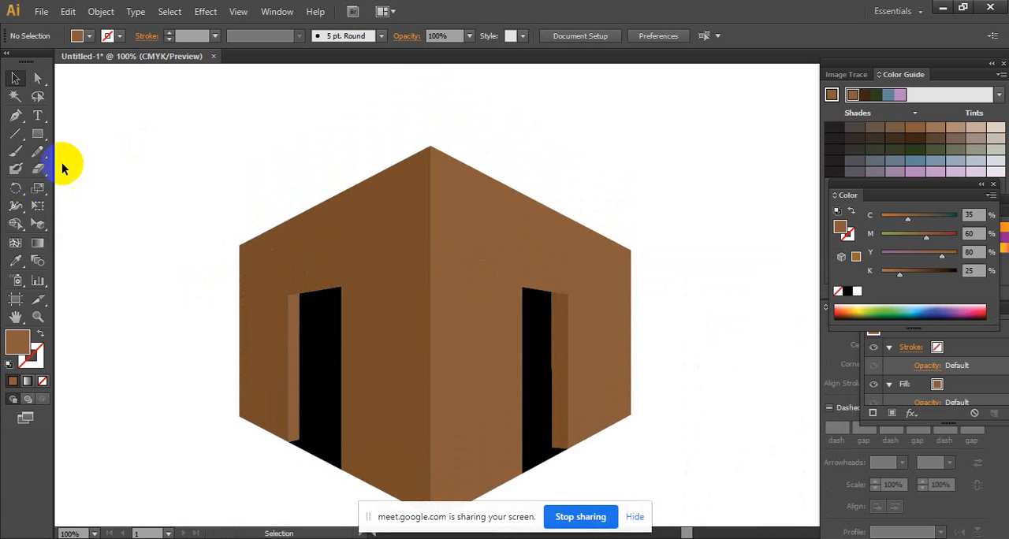
click(39, 194)
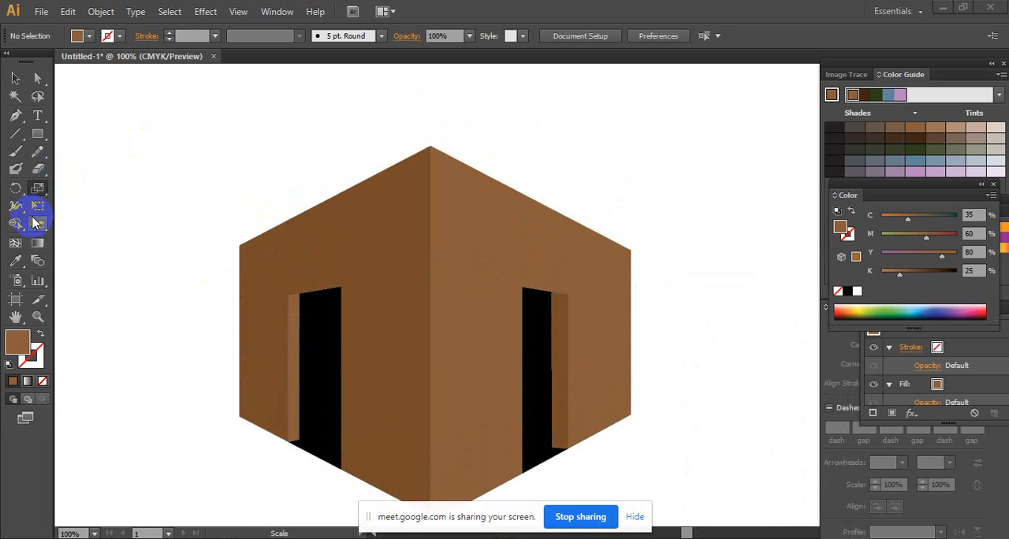
drag(34, 224, 123, 222)
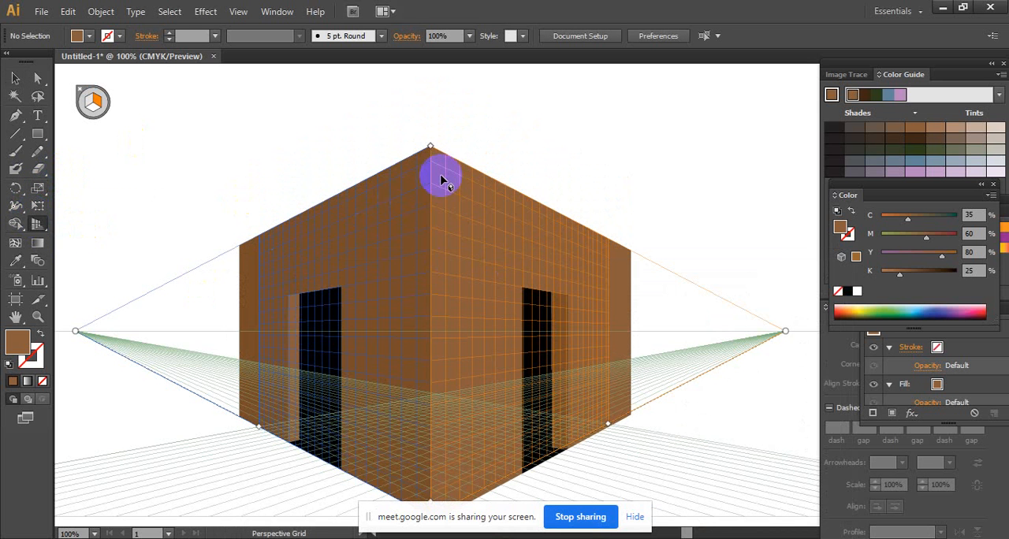
scroll(471, 320, down, 2)
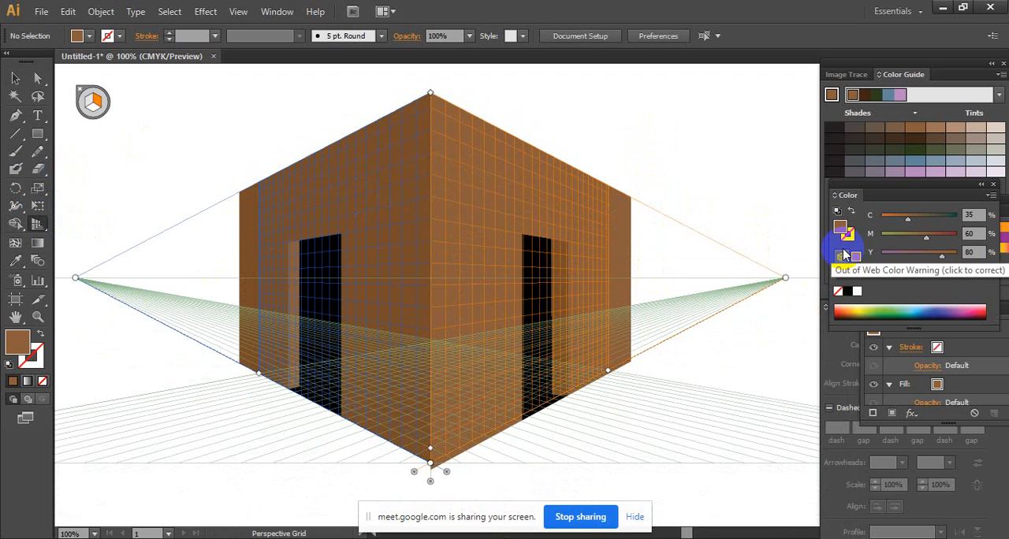
scroll(462, 187, up, 3)
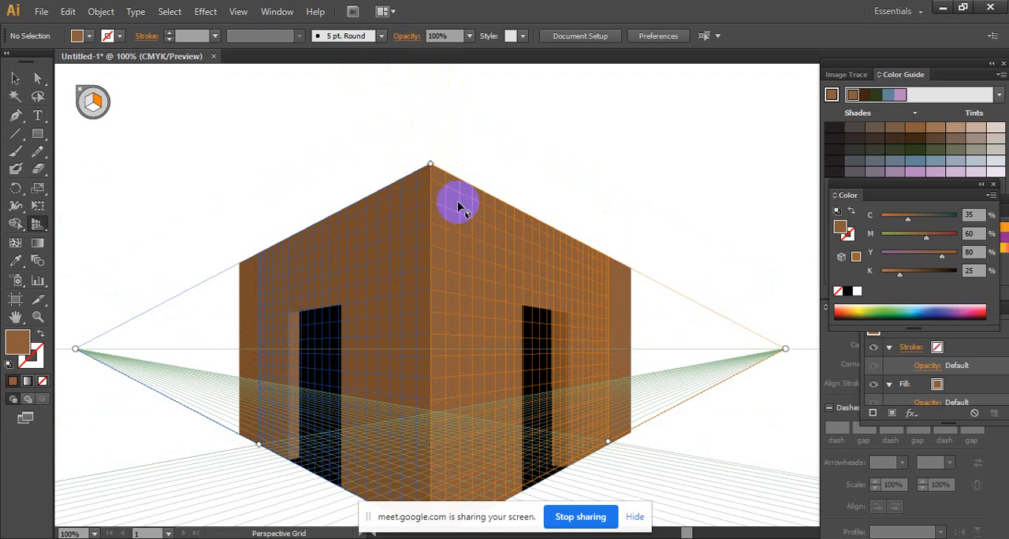
- Draw a small brown battlement block on the right grid plane, rising from the wall's top edge at the near corner
click(34, 140)
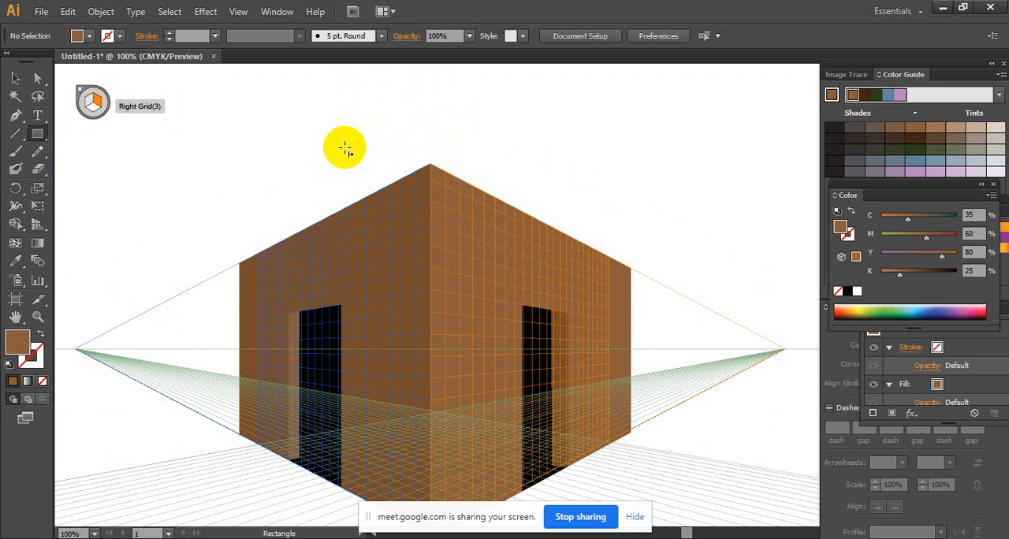
drag(431, 163, 461, 148)
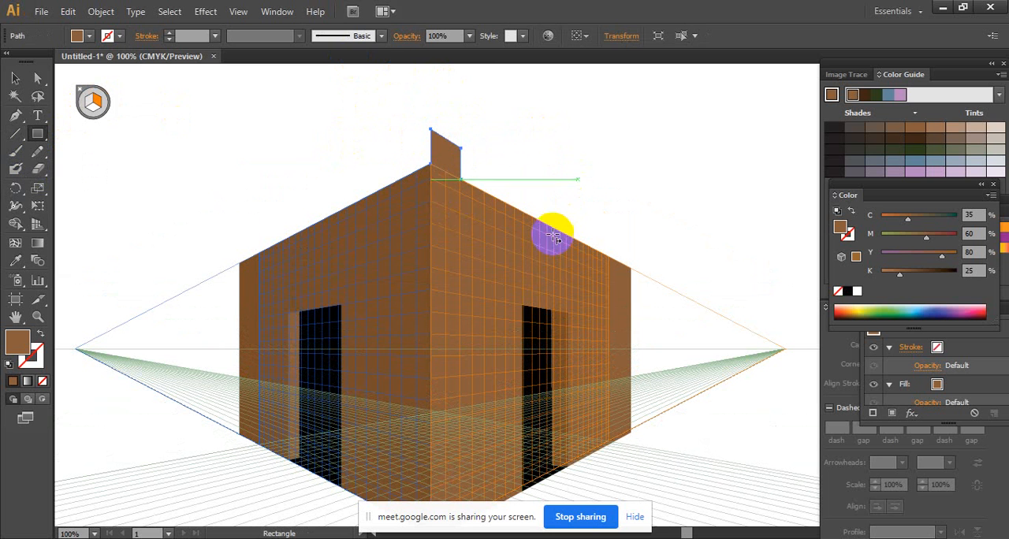
click(23, 260)
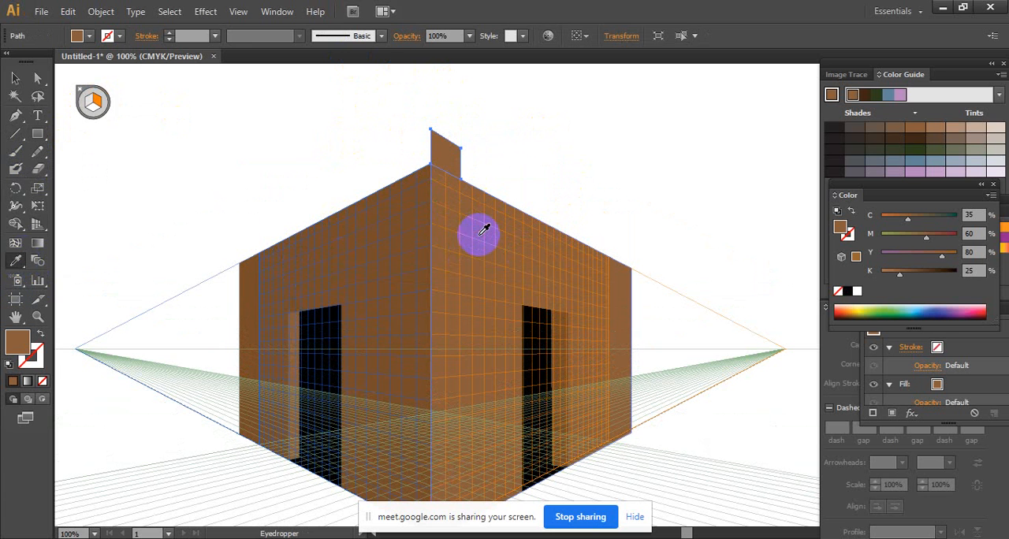
click(19, 78)
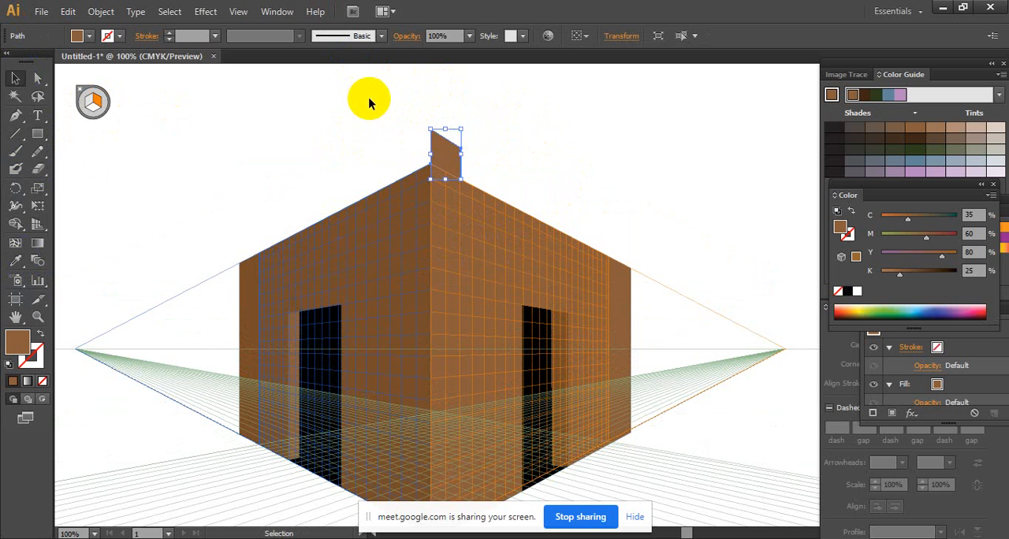
- Copy the block along the right wall's top edge in perspective, leaving a gap slightly narrower than the block
key(alt)
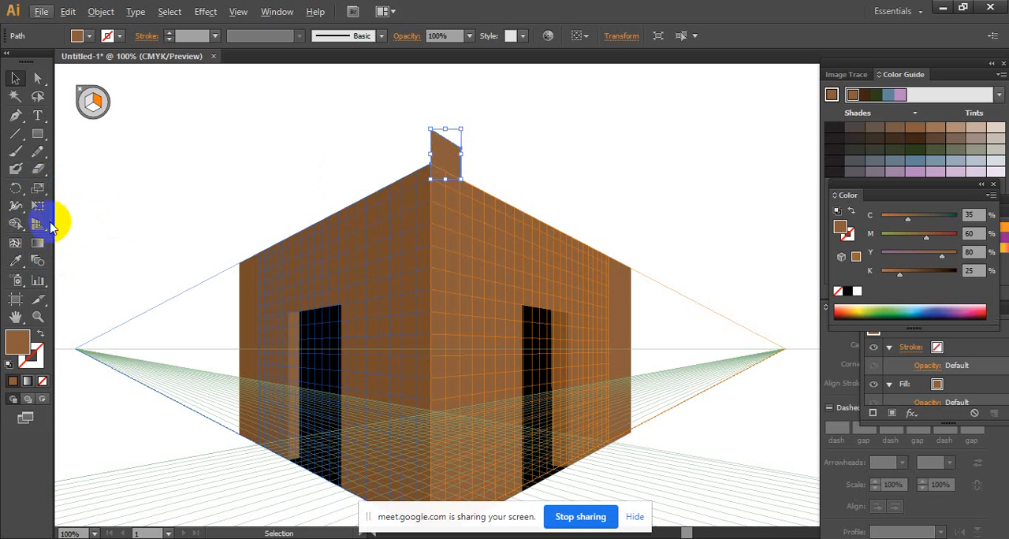
drag(44, 224, 164, 247)
click(430, 168)
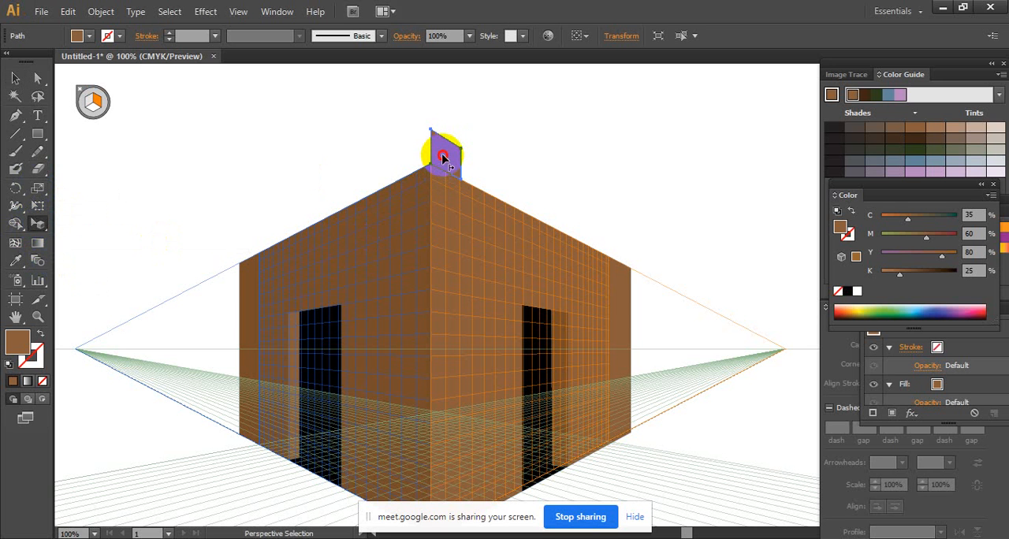
drag(443, 158, 497, 185)
key(v)
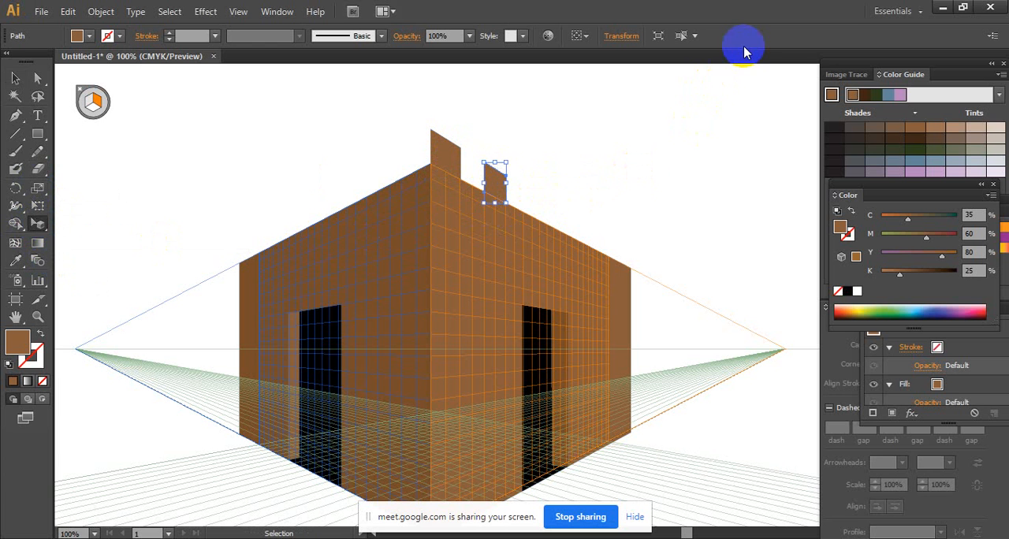
- Repeat the perspective copy five times to continue the row of blocks to the right wall's far end
key(ctrl+d)
key(ctrl+d)
key(ctrl+d)
key(ctrl+d)
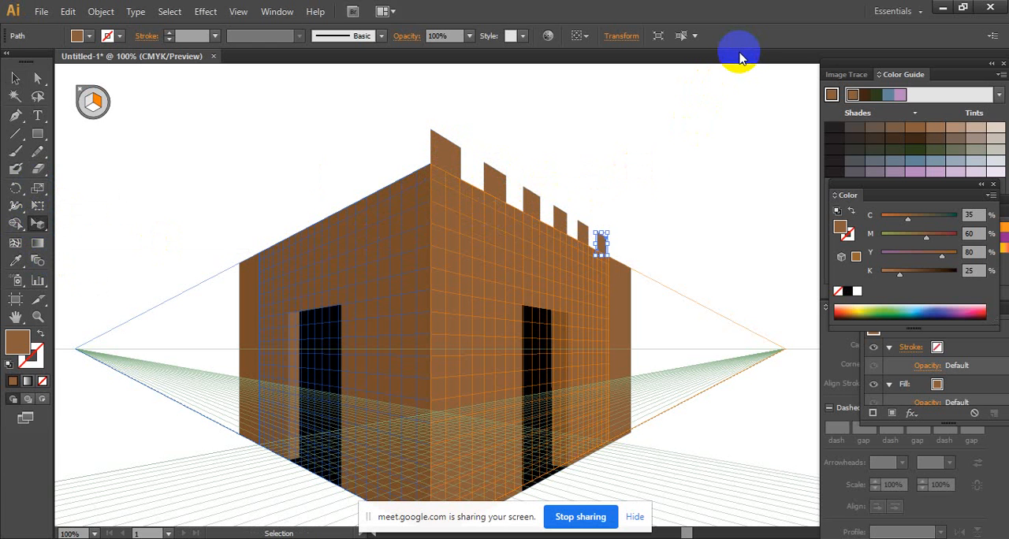
key(ctrl+d)
key(shift+v)
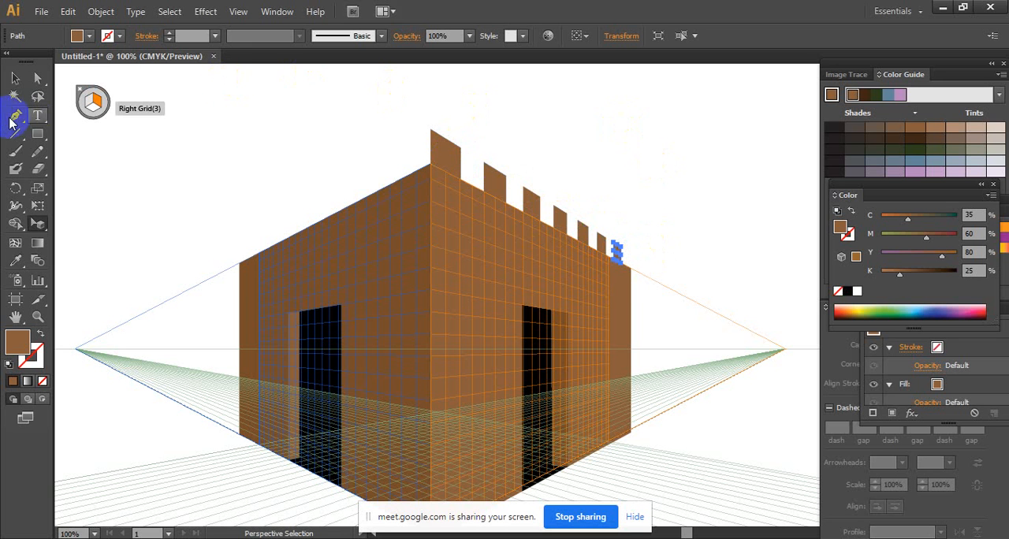
click(15, 78)
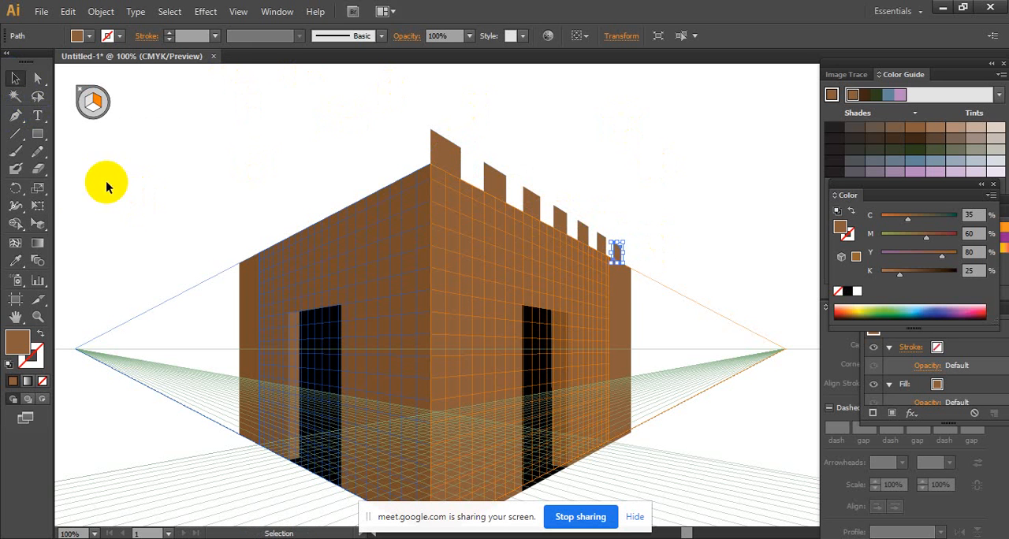
click(44, 189)
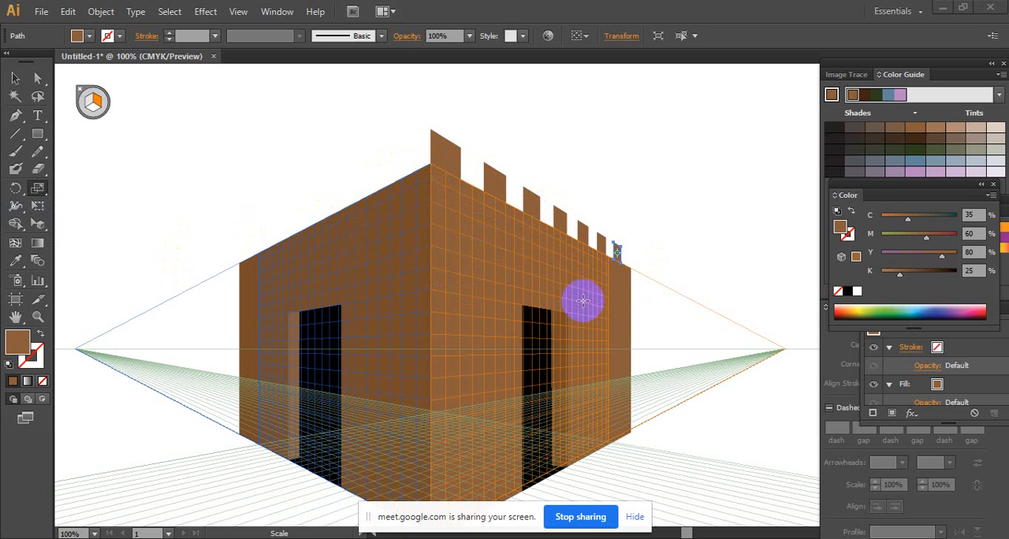
- Draw a matching battlement block on the left grid plane, rising from the wall's top edge at the near corner
click(37, 134)
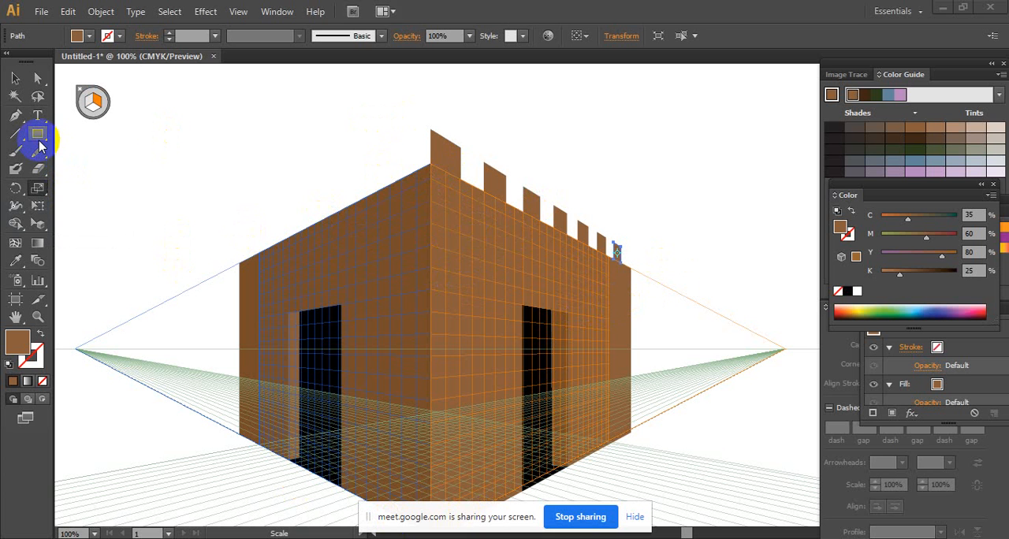
click(87, 101)
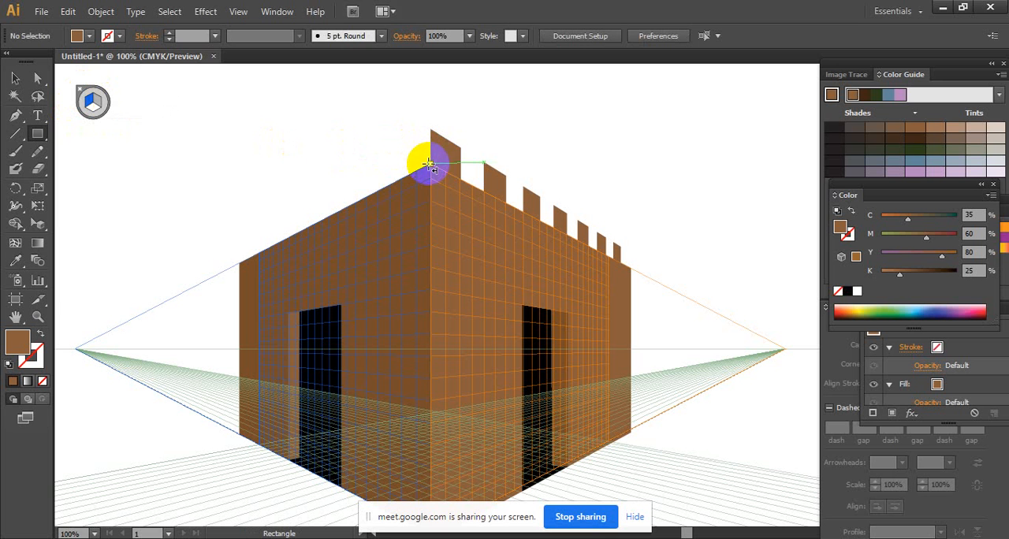
drag(428, 164, 402, 147)
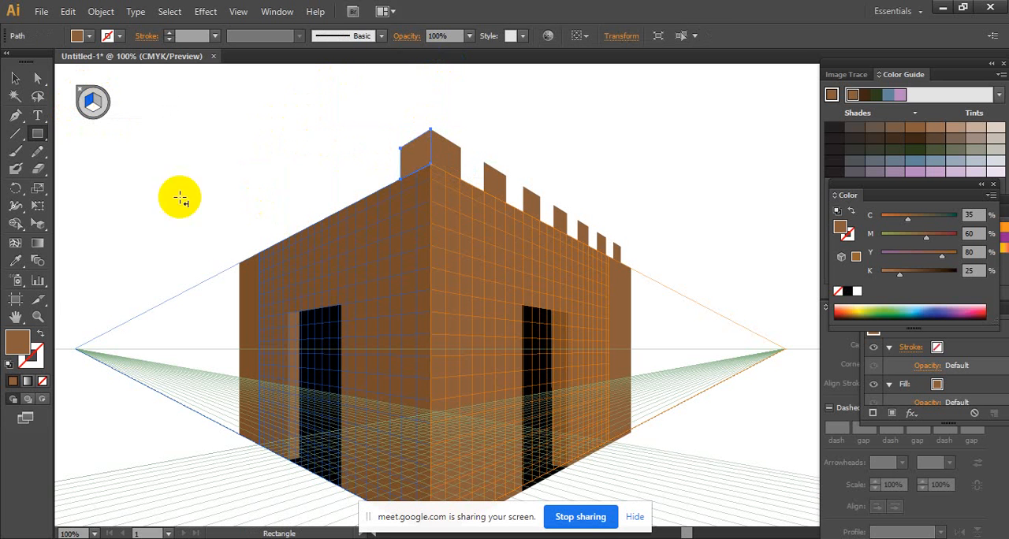
- Fill the new left-plane block with the left wall's darker brown using the Eyedropper, and deselect it
click(33, 227)
click(16, 260)
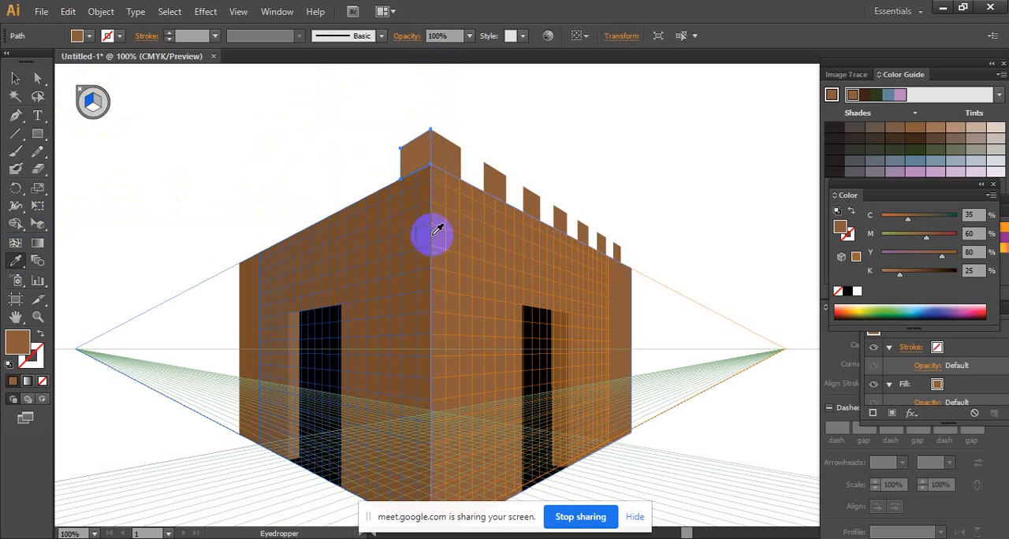
click(380, 234)
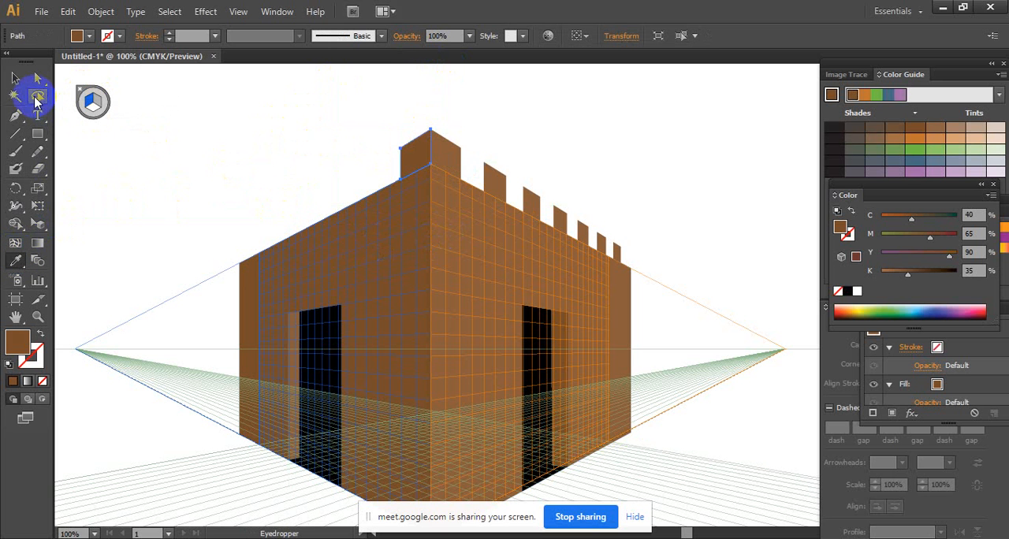
click(18, 79)
click(776, 123)
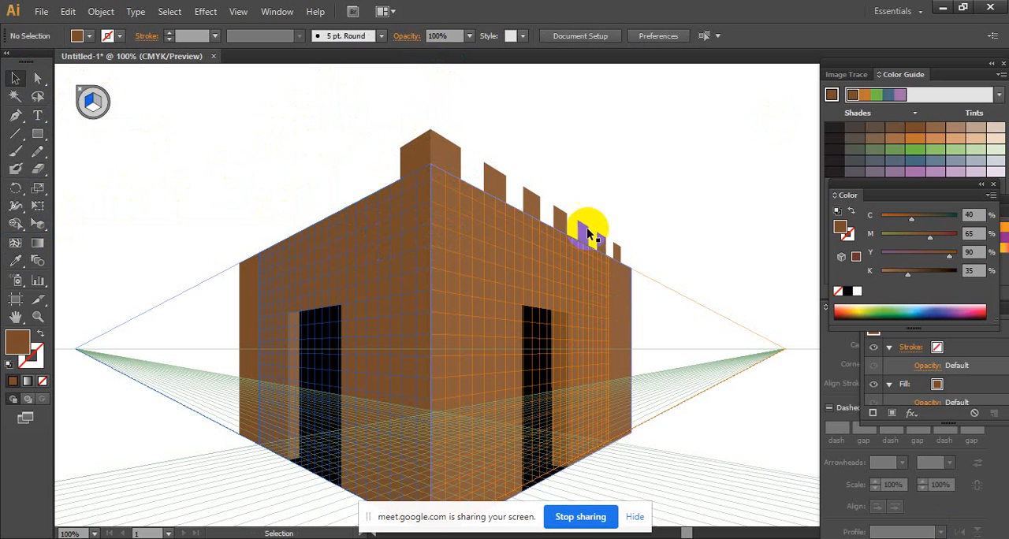
- Copy the dark block along the left wall's top edge in perspective, leaving a gap slightly narrower than the block
click(417, 156)
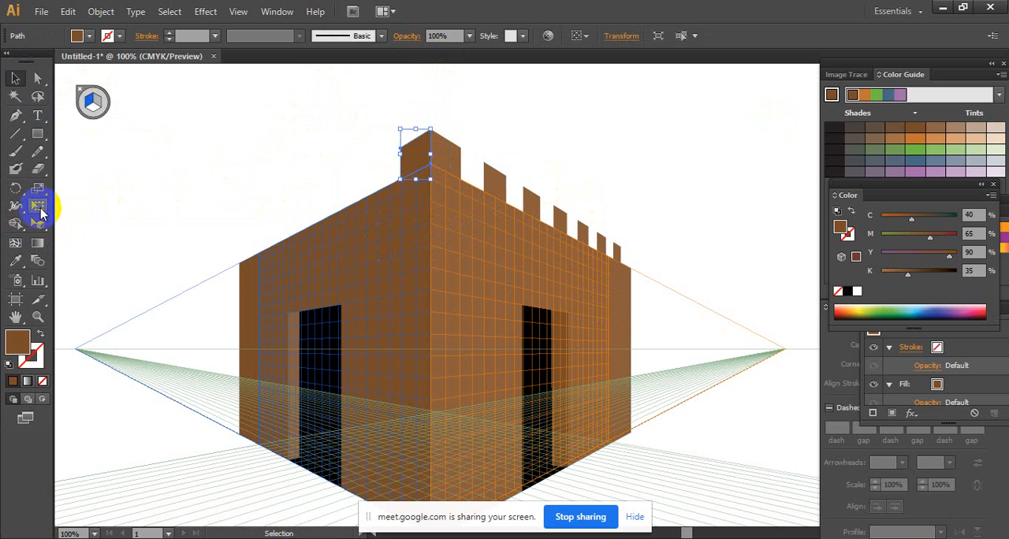
click(39, 225)
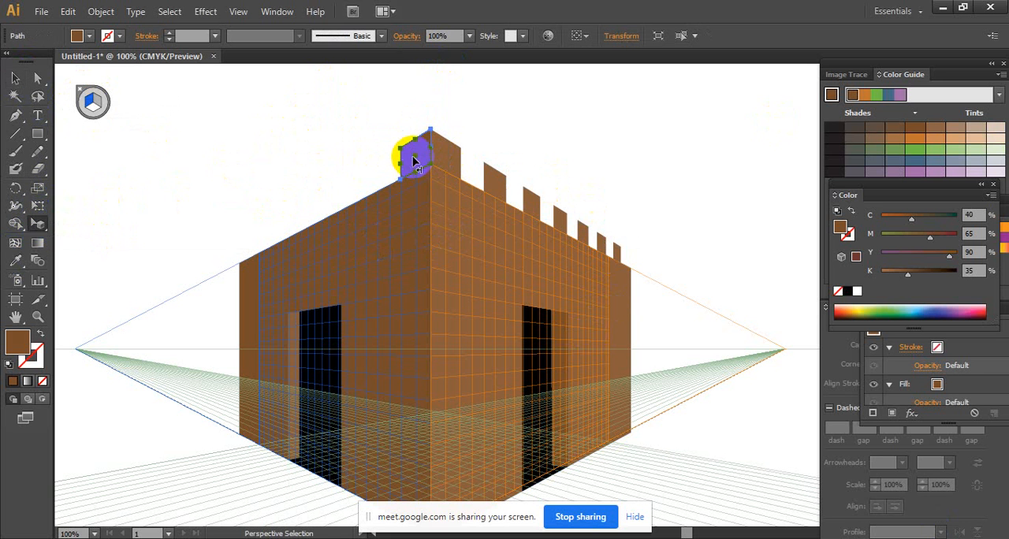
drag(416, 160, 368, 182)
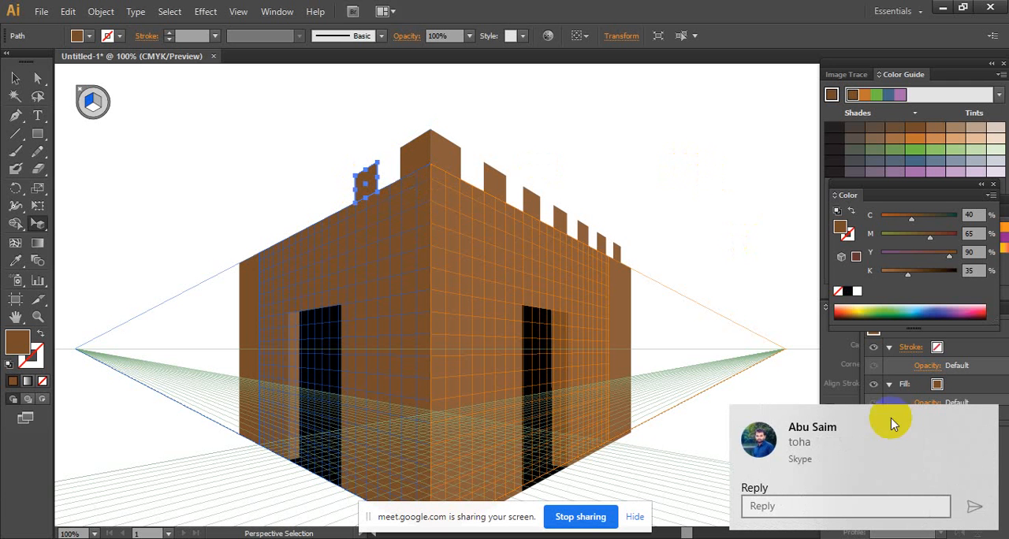
- Repeat the perspective copy four times to continue the battlements to the left wall's far end, and deselect
click(980, 417)
key(ctrl+d)
key(ctrl+d)
key(ctrl+d)
key(ctrl+d)
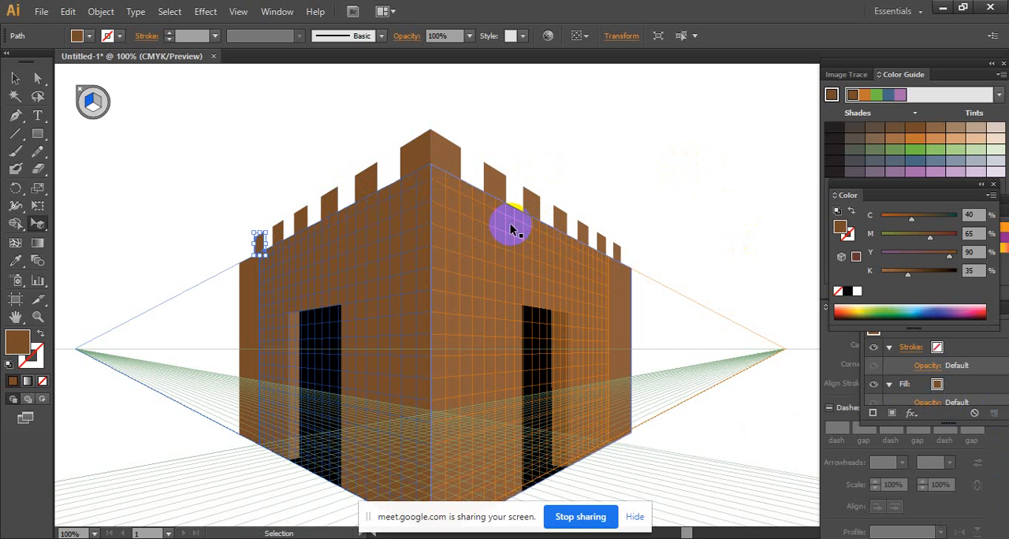
click(16, 78)
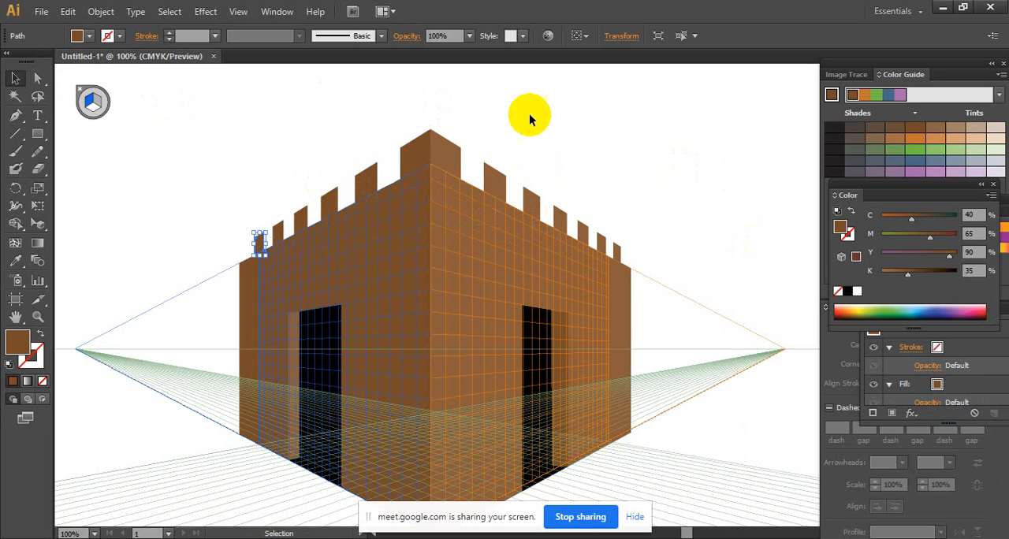
click(575, 119)
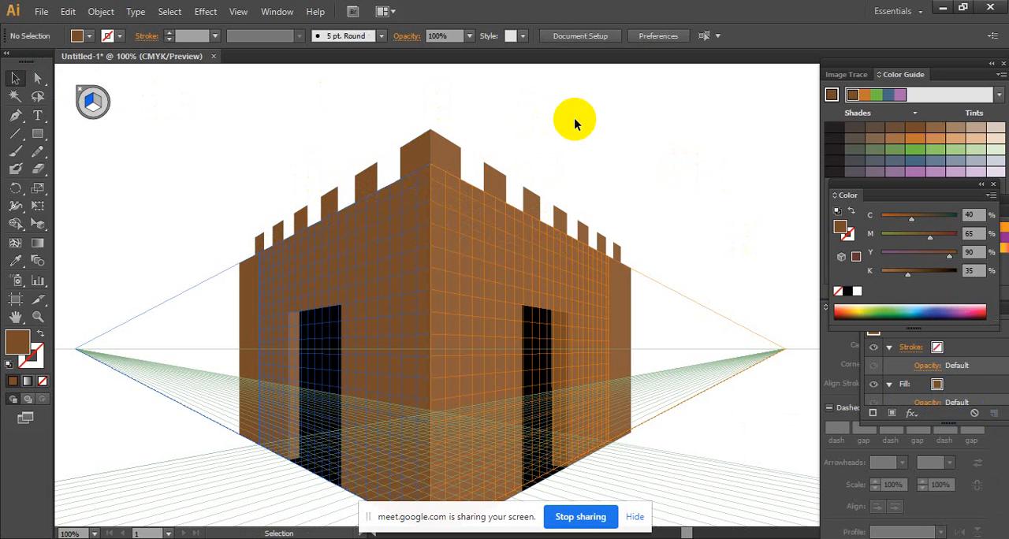
click(843, 538)
click(847, 496)
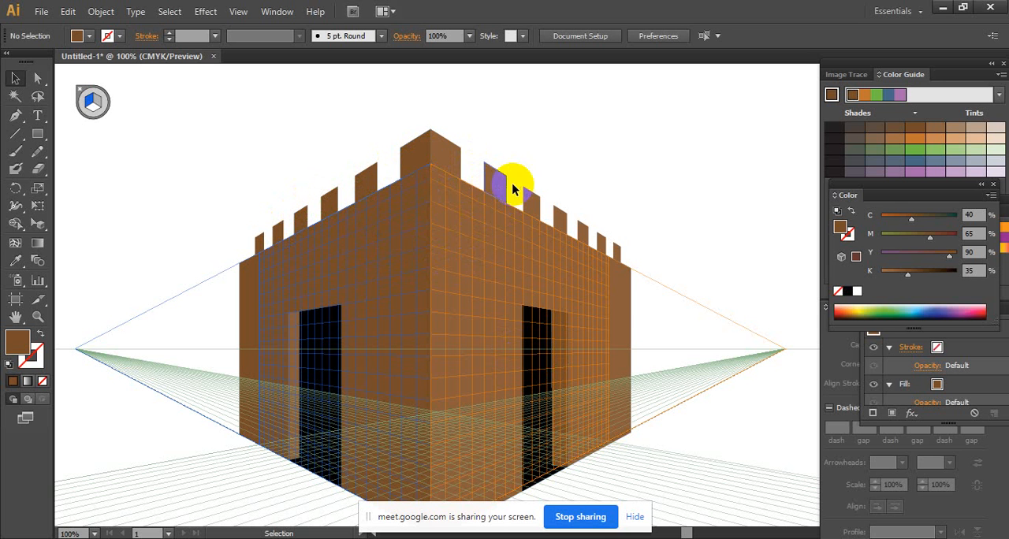
click(420, 138)
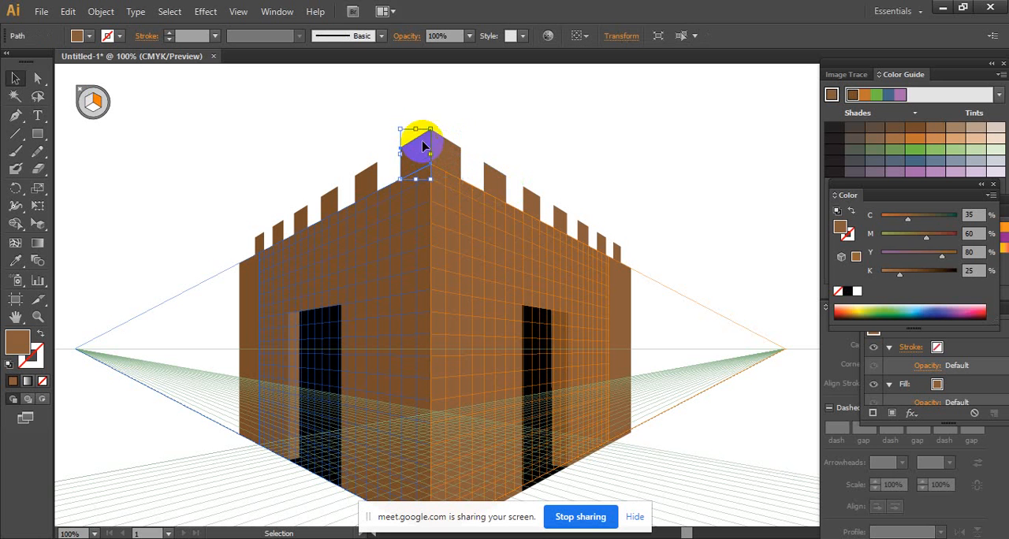
drag(405, 101, 467, 161)
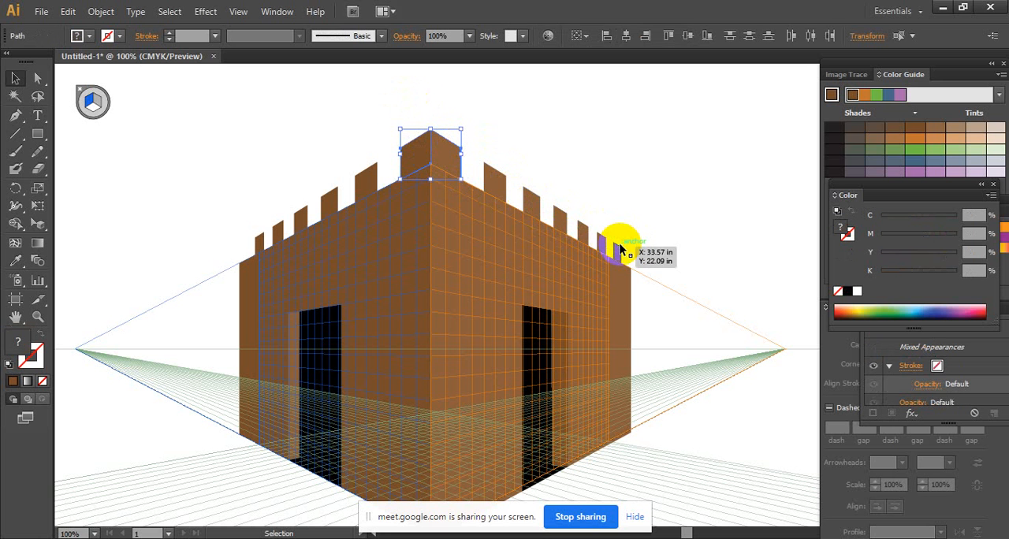
click(516, 134)
- Try to move the corner block's dark left face across to the right wall with Perspective Selection, and undo it
click(419, 154)
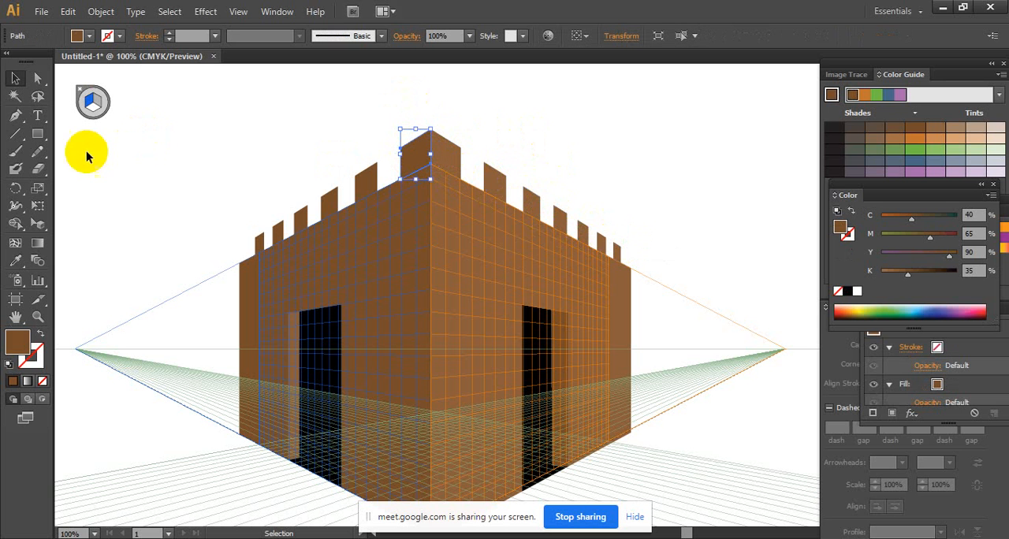
click(37, 206)
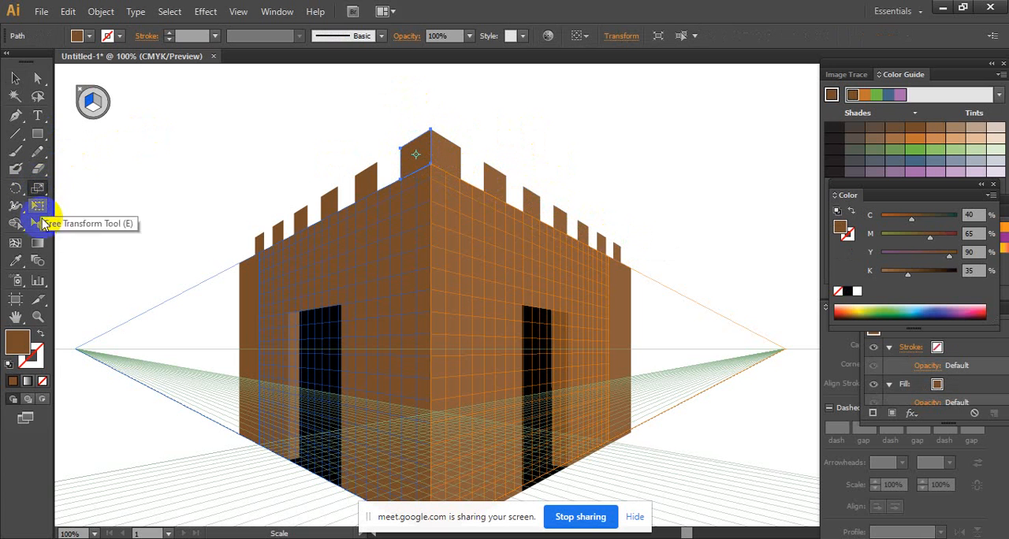
click(41, 225)
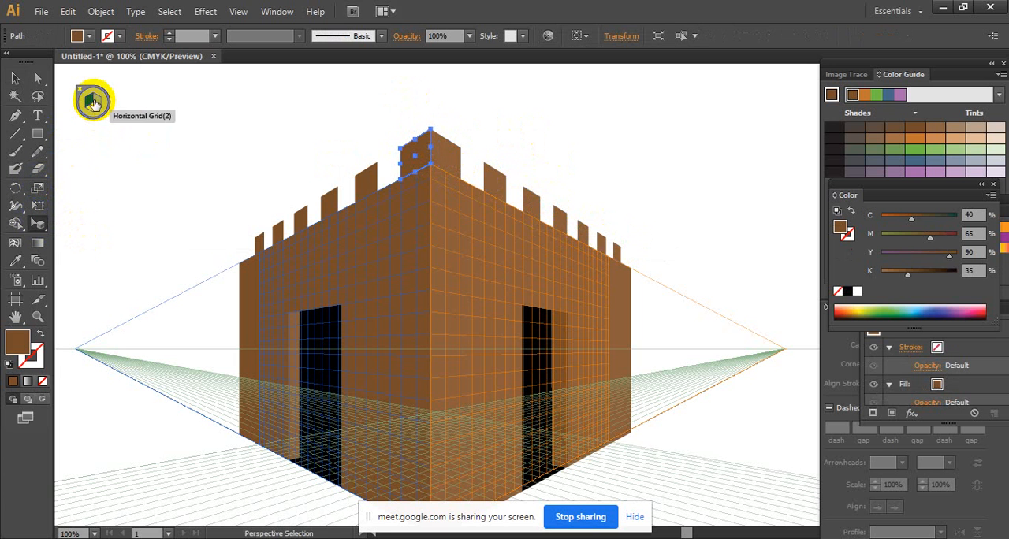
click(426, 156)
drag(426, 155, 607, 86)
click(419, 156)
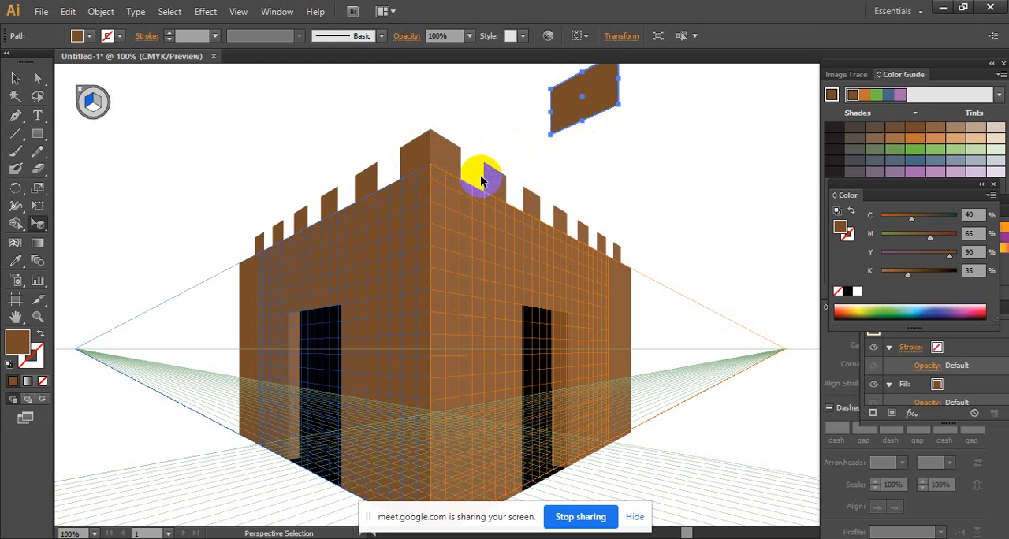
key(ctrl+z)
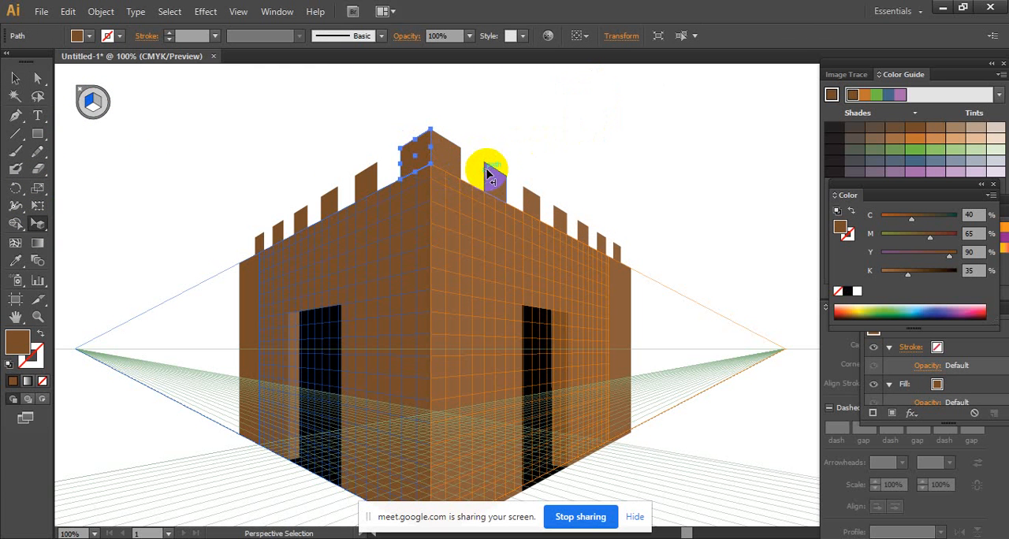
- Try a copy of the dark corner face as the side of the second block on the right wall, and undo it
click(428, 148)
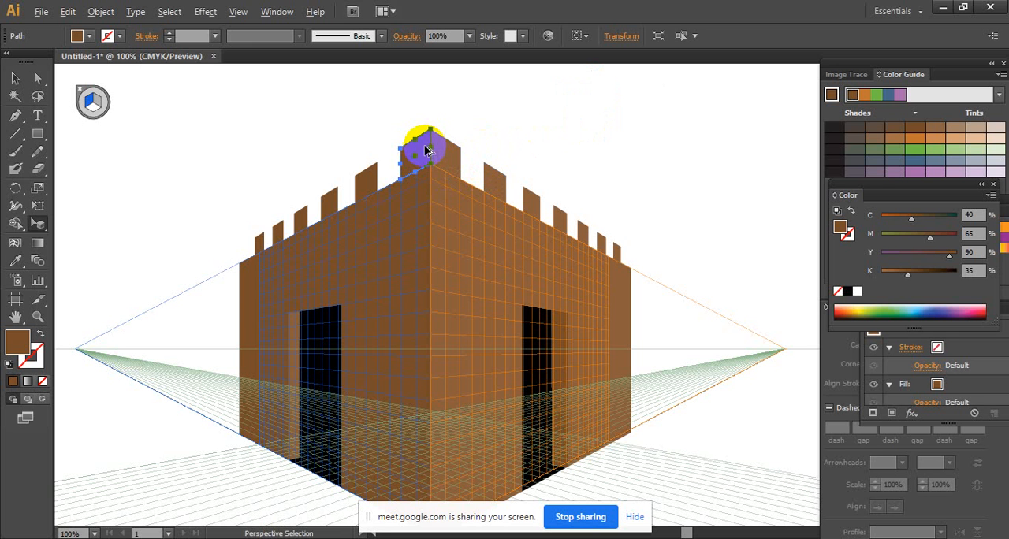
drag(422, 152, 476, 192)
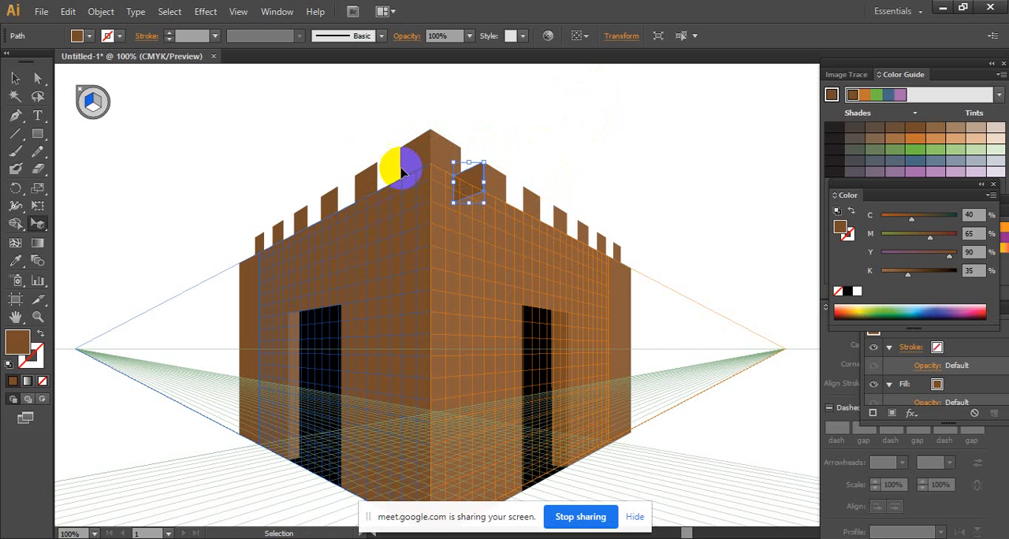
key(ctrl+z)
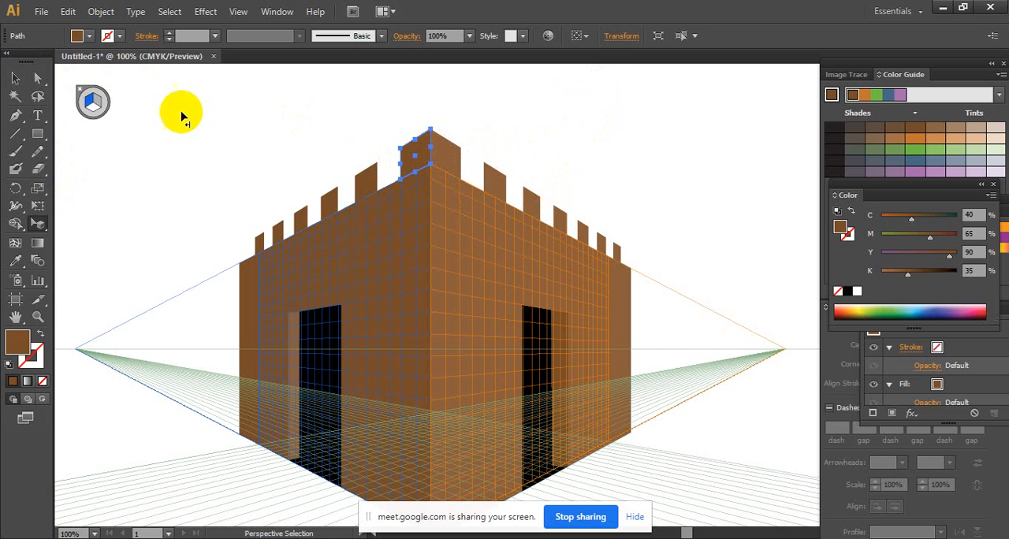
- Send the dark left face of the corner block to the back of the stacking order
click(18, 79)
right_click(414, 143)
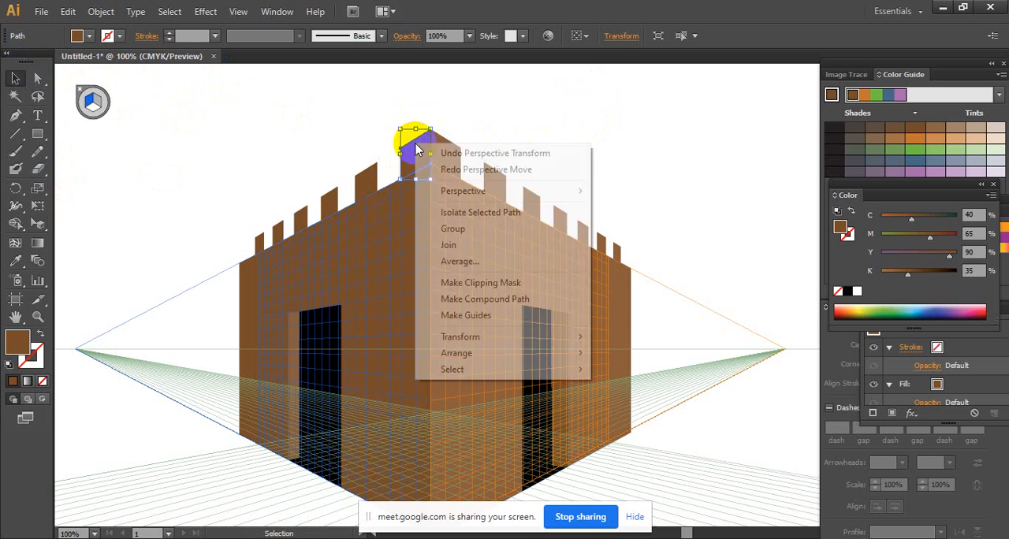
mouse_move(462, 353)
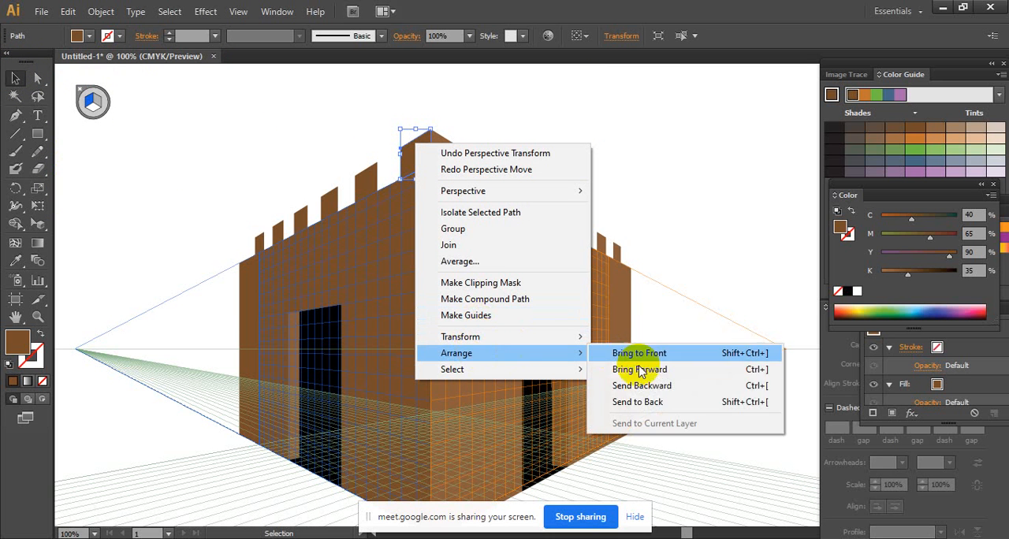
click(662, 402)
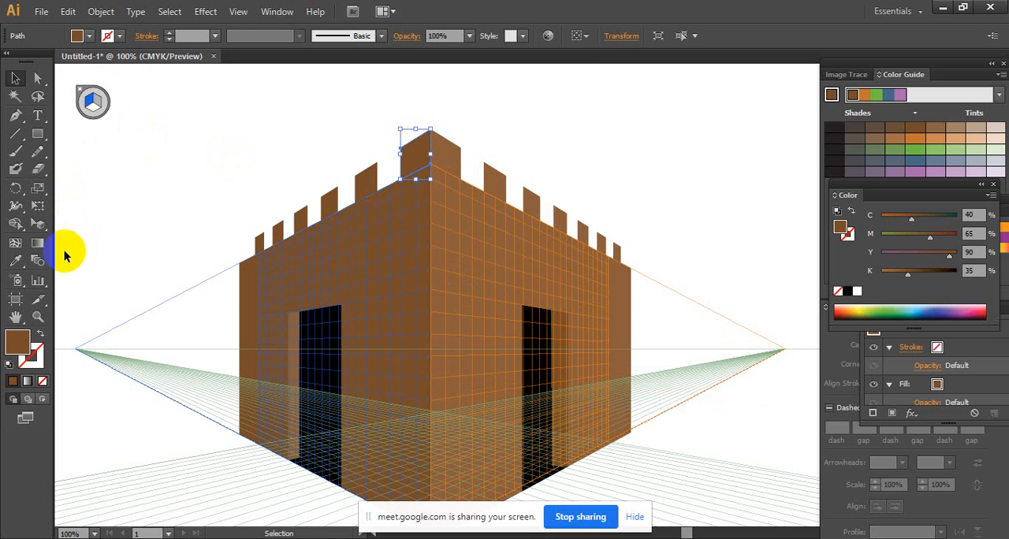
- Try again to place the dark corner face beside the right wall's second block in perspective, and undo the attempt
click(40, 225)
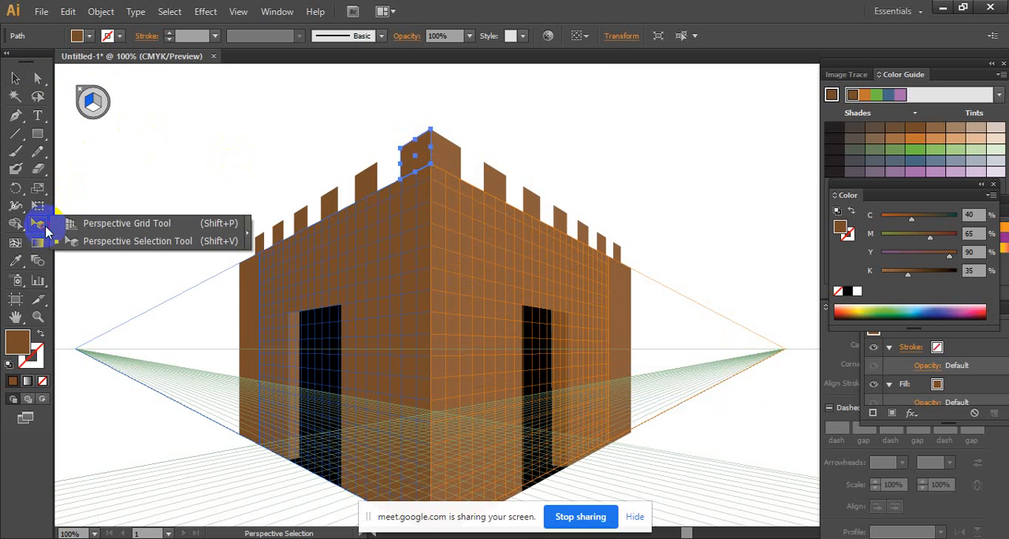
click(120, 243)
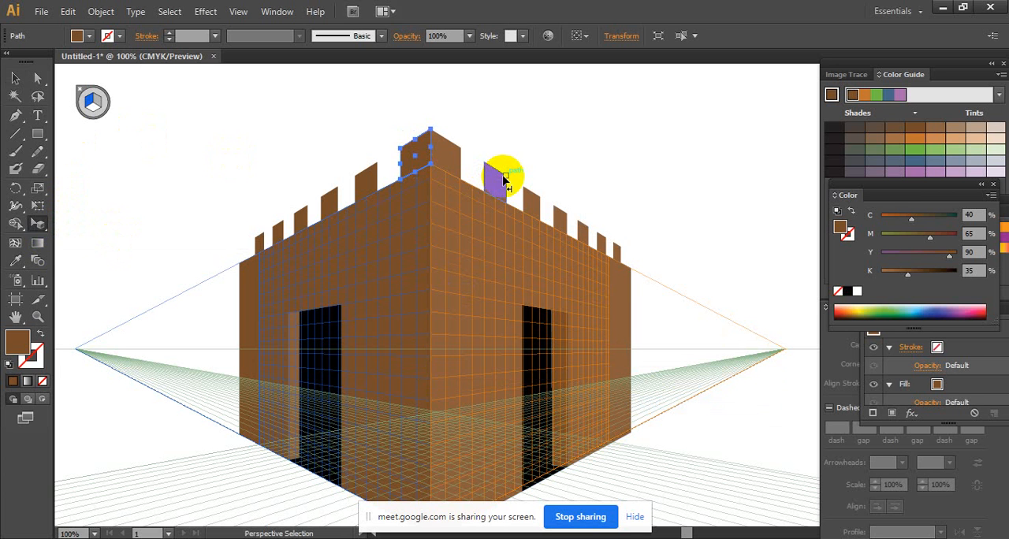
click(433, 160)
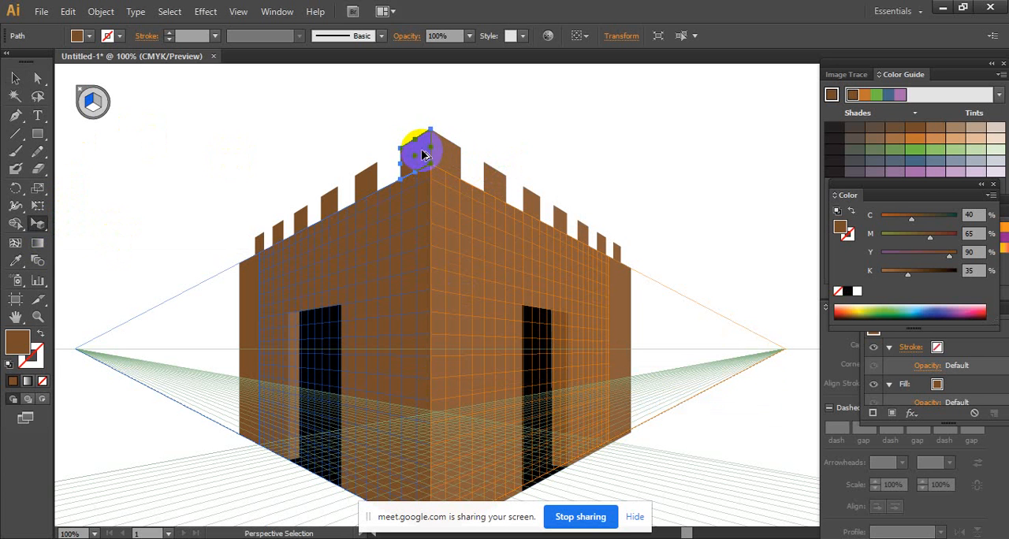
drag(424, 154, 480, 189)
key(ctrl+z)
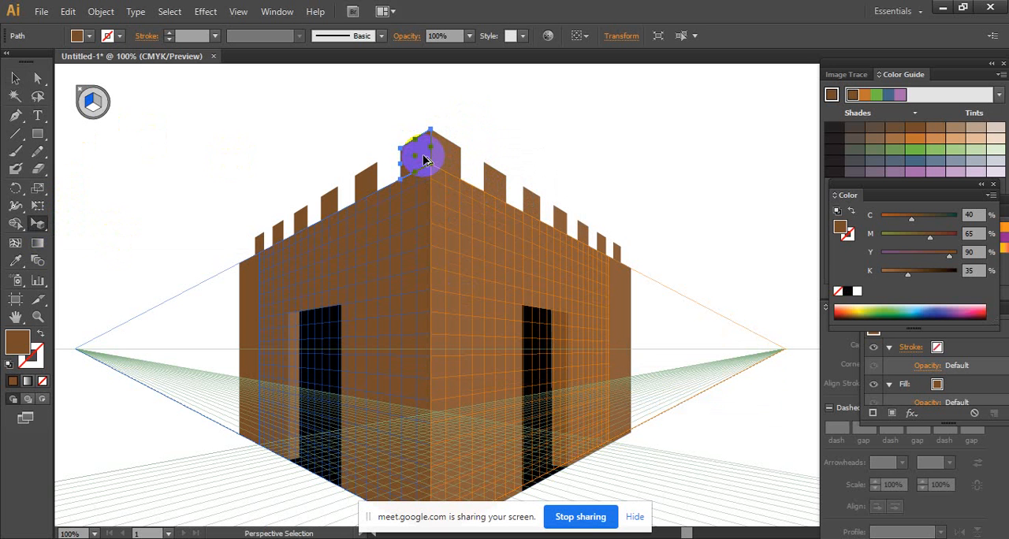
- Copy the dark corner face to the side of the right wall's second block and repeat it five times along the row
drag(423, 149, 474, 187)
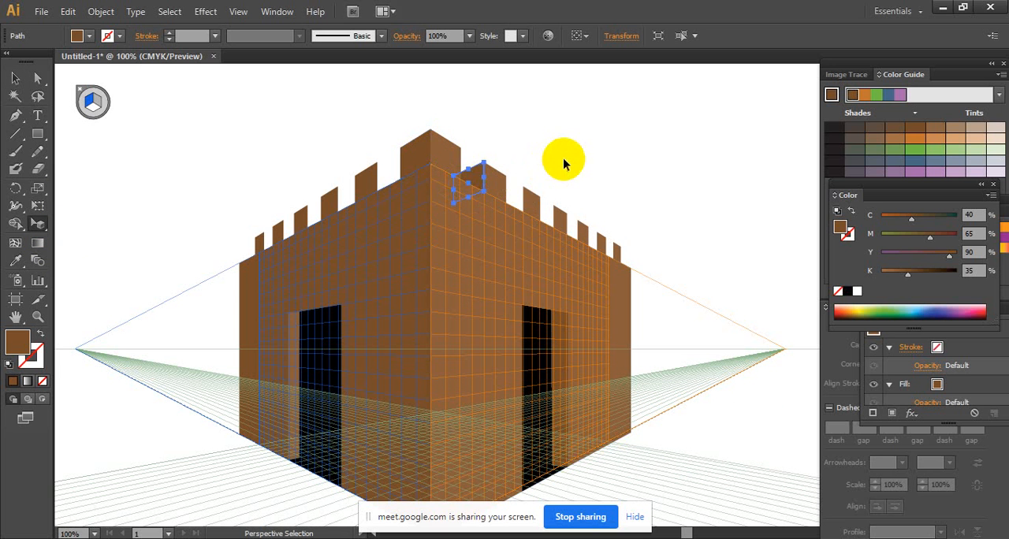
key(Right)
key(Right)
key(Right)
key(Right)
key(Right)
key(Right)
key(Right)
key(Right)
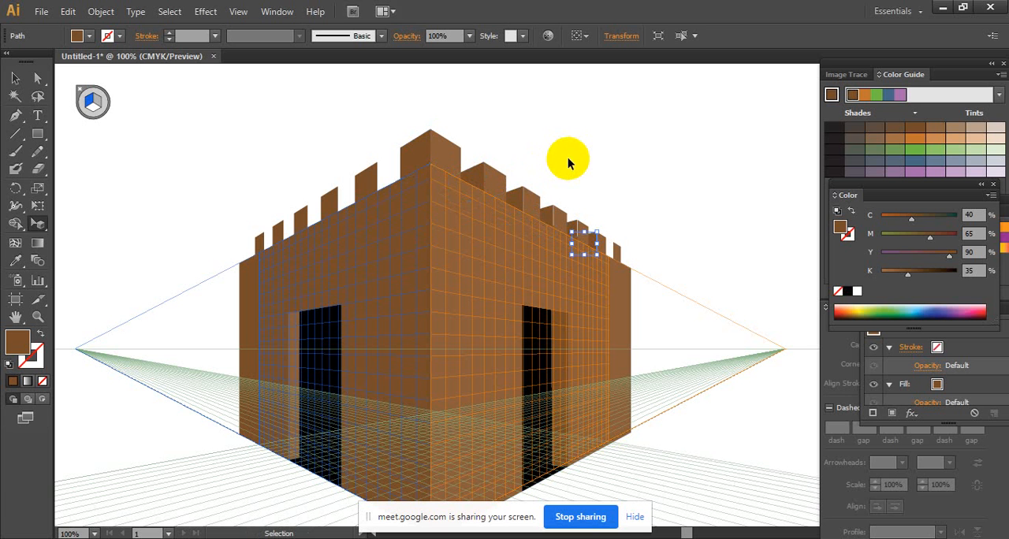
click(15, 78)
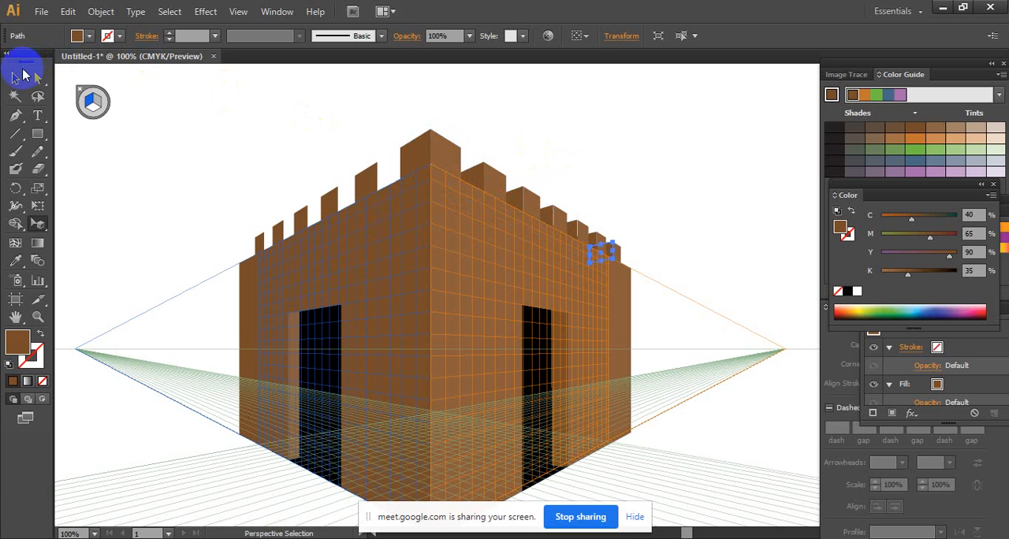
click(578, 124)
- Undo the dark side faces copied along the right wall's battlements
key(ctrl+space)
ctrl+click(602, 195)
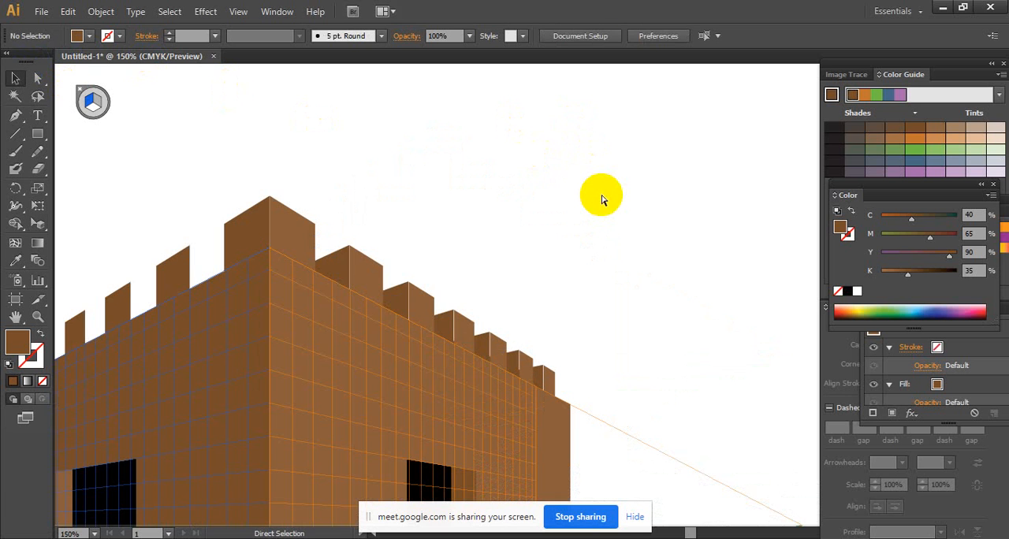
key(ctrl+z)
key(ctrl+z)
key(ctrl+z)
key(ctrl+z)
key(ctrl+z)
key(ctrl+z)
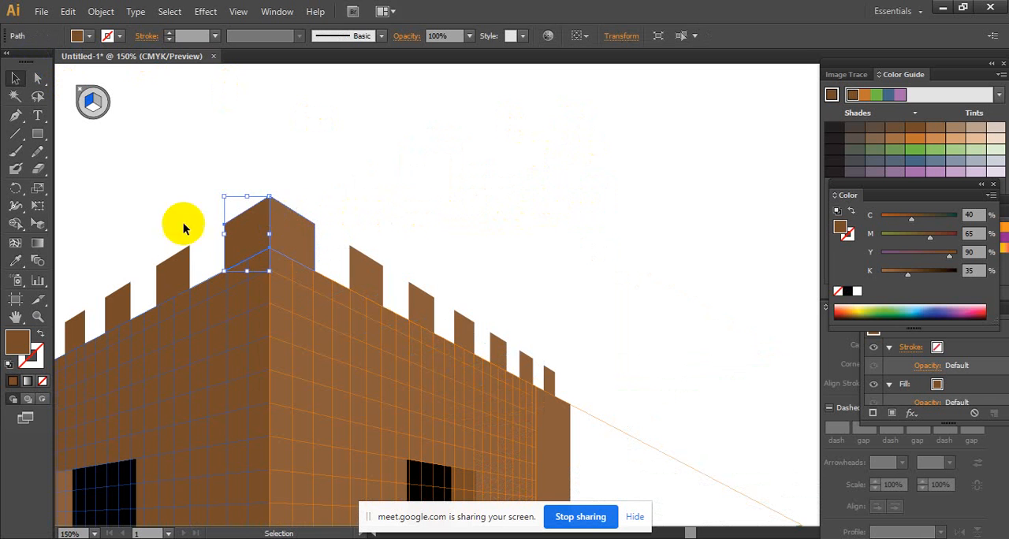
- Copy the corner block's dark face to the side of the right wall's second block in perspective and repeat it along the row
click(262, 231)
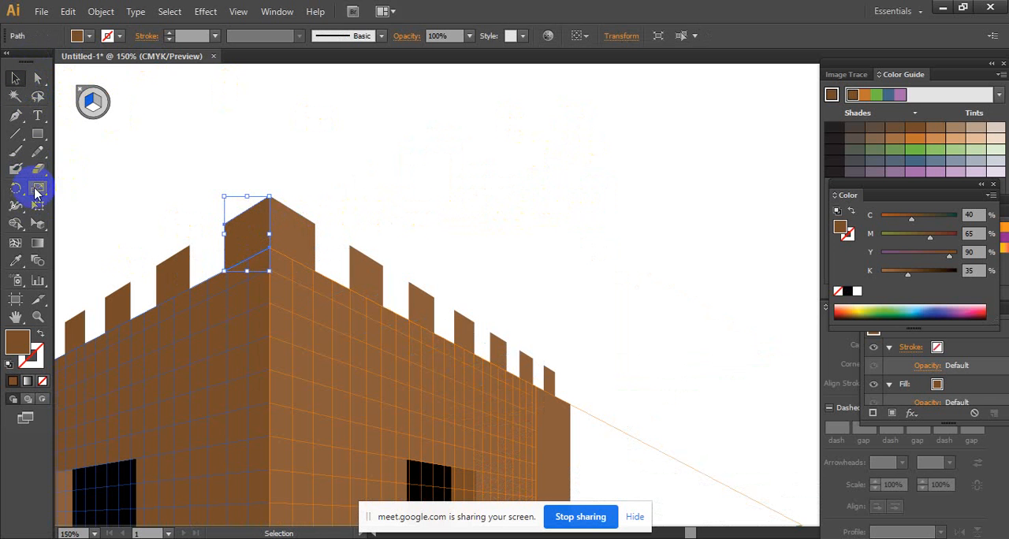
click(40, 224)
click(264, 237)
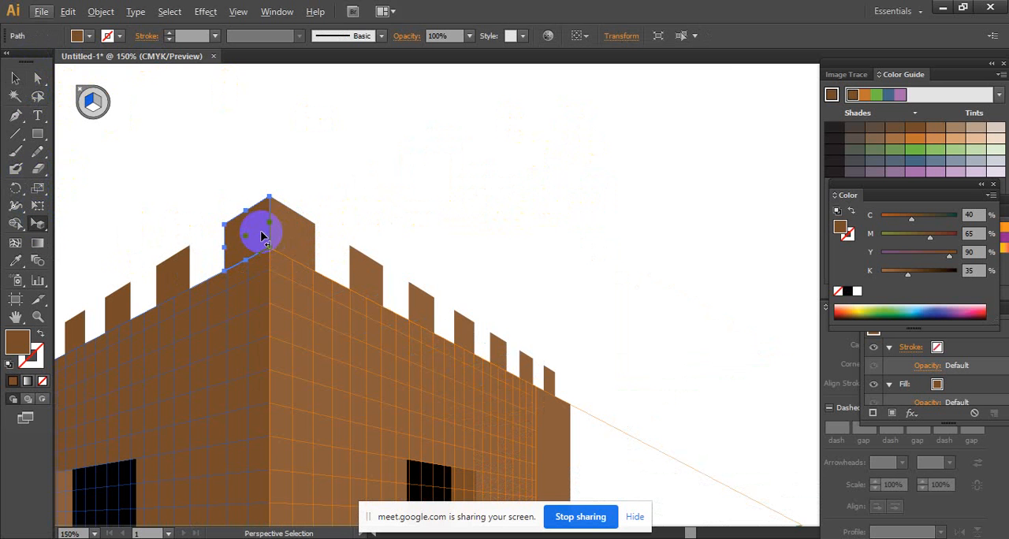
drag(264, 237, 333, 301)
key(ctrl+d)
key(ctrl+d)
key(ctrl+d)
key(ctrl+d)
key(ctrl+d)
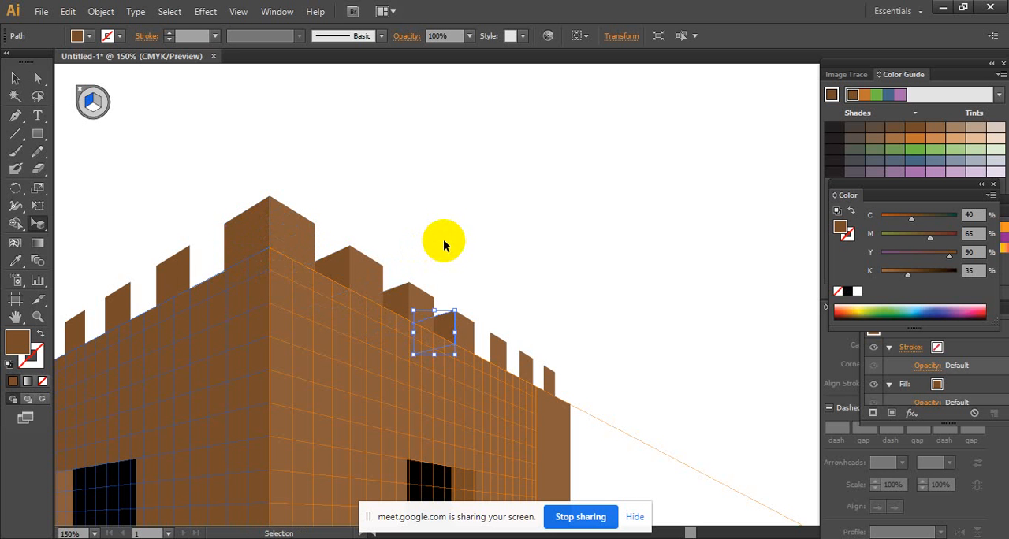
click(15, 78)
click(544, 142)
- Try to copy the corner block's light right face beside the left wall's second block in perspective, and undo the attempt
key(space)
drag(598, 194, 646, 160)
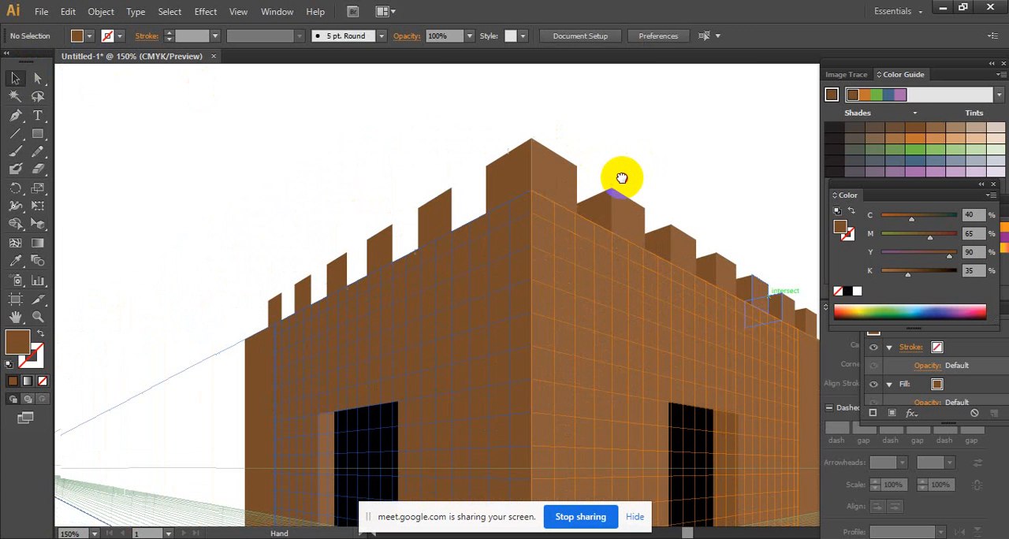
key(space)
drag(478, 180, 623, 173)
click(522, 175)
click(557, 186)
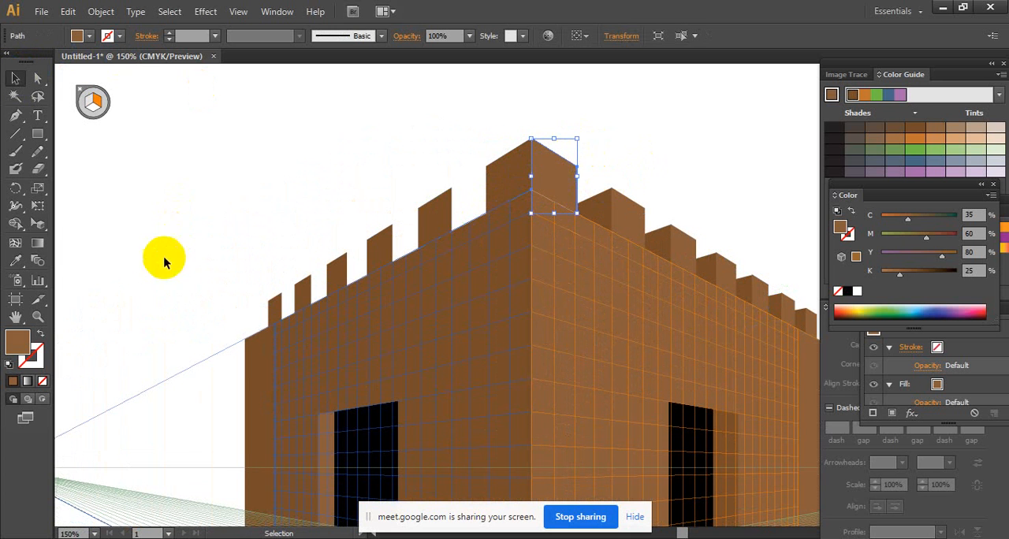
click(37, 223)
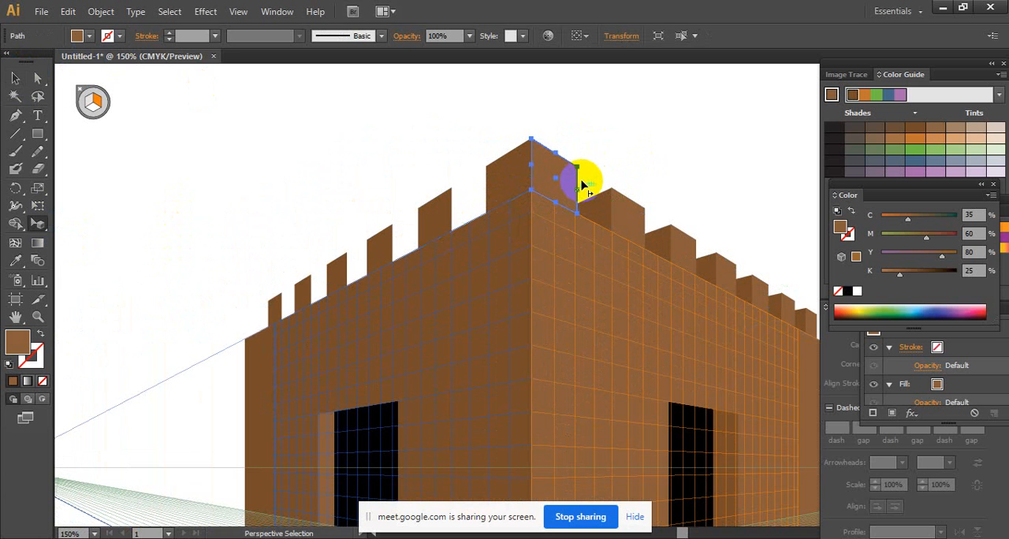
drag(579, 185, 474, 208)
key(ctrl)
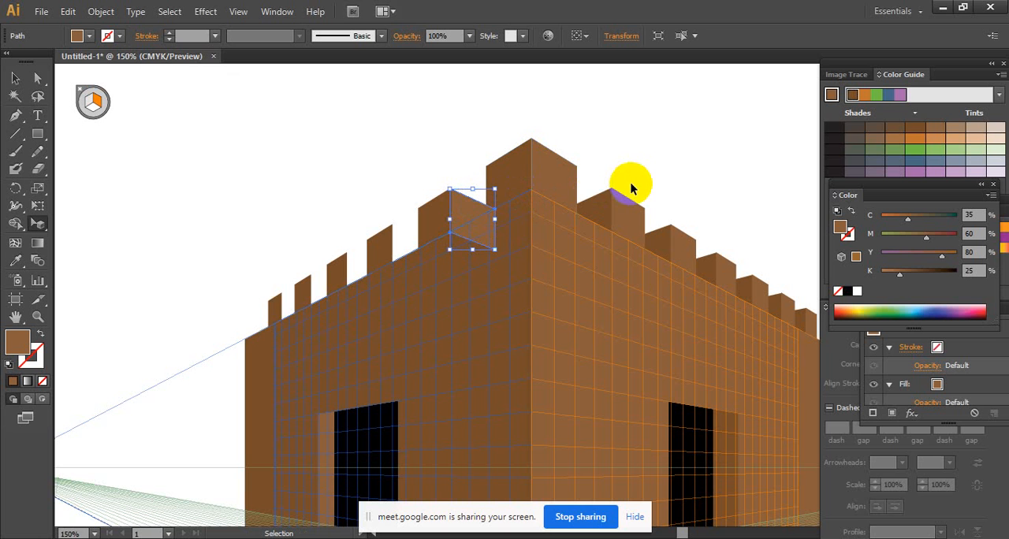
key(ctrl+z)
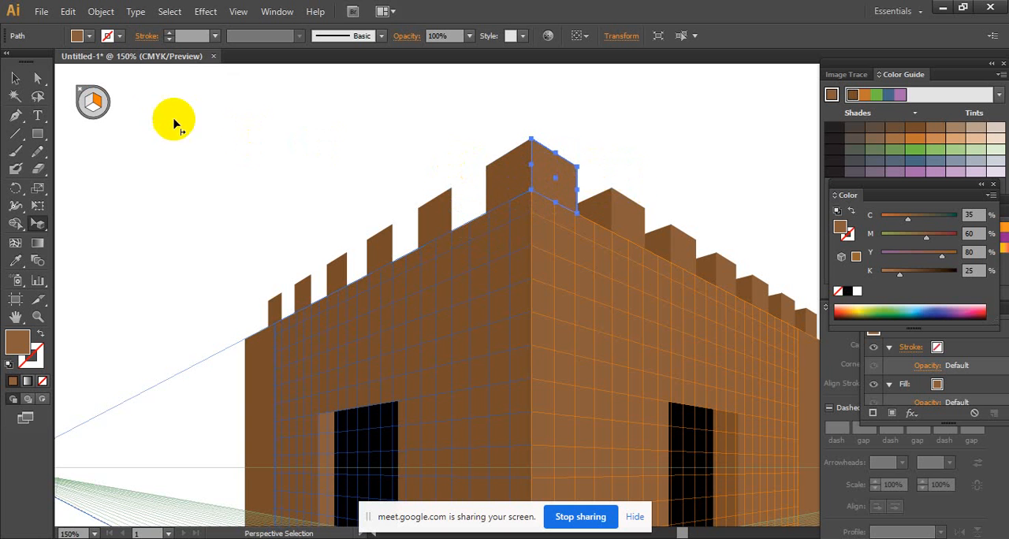
- Send the light right face of the corner block to the back of the stacking order
click(24, 77)
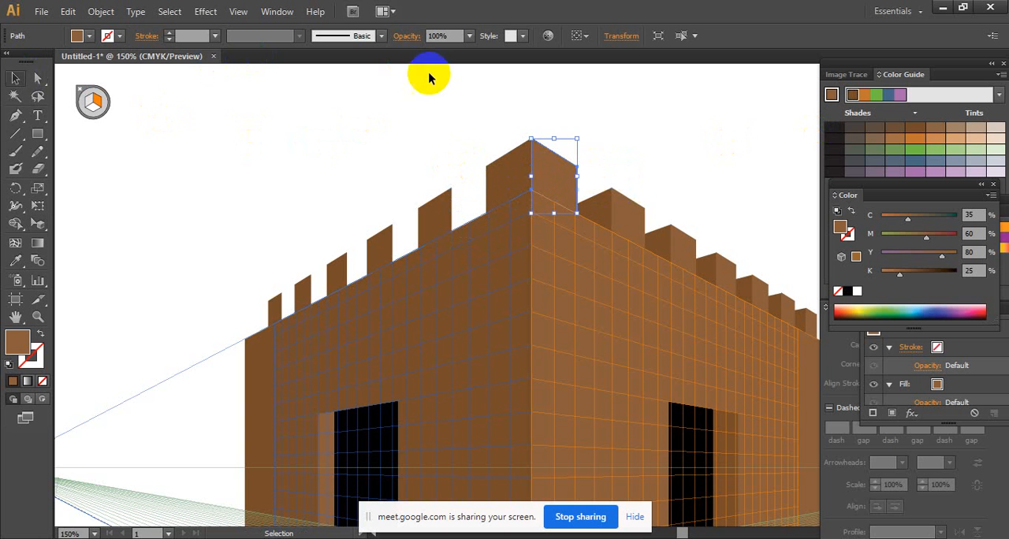
right_click(542, 166)
mouse_move(593, 377)
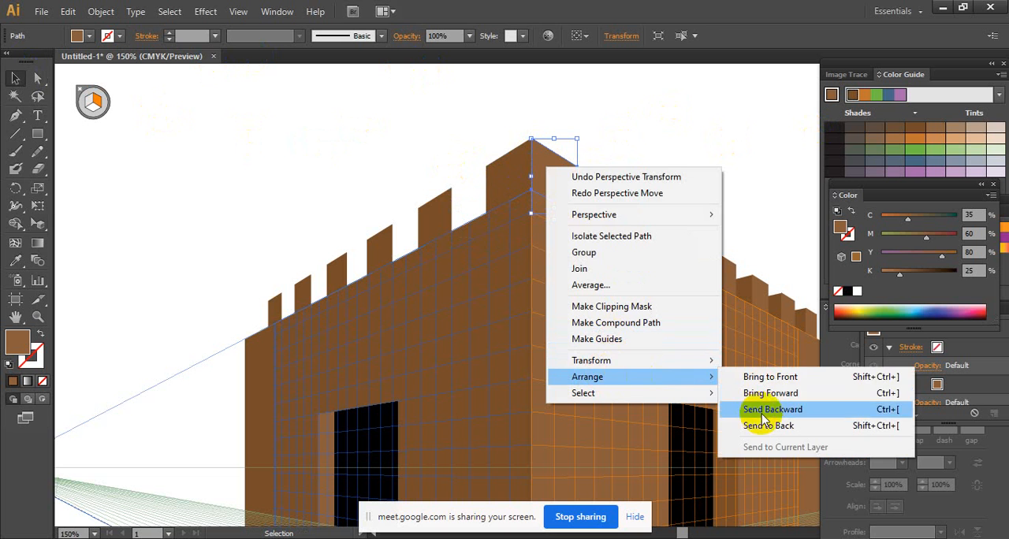
click(749, 426)
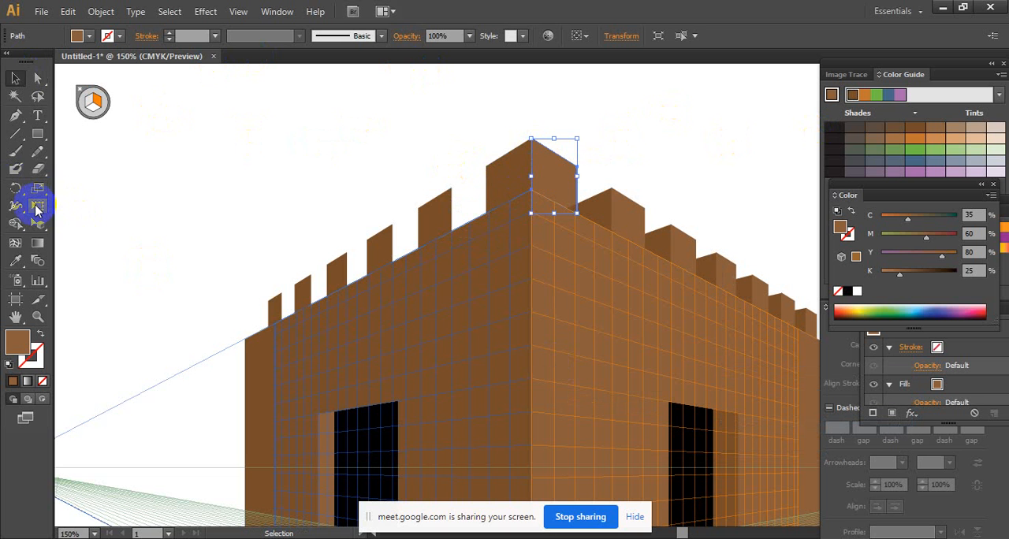
- Try twice to place the light corner face against the left wall's second block in perspective, undoing each attempt
click(35, 223)
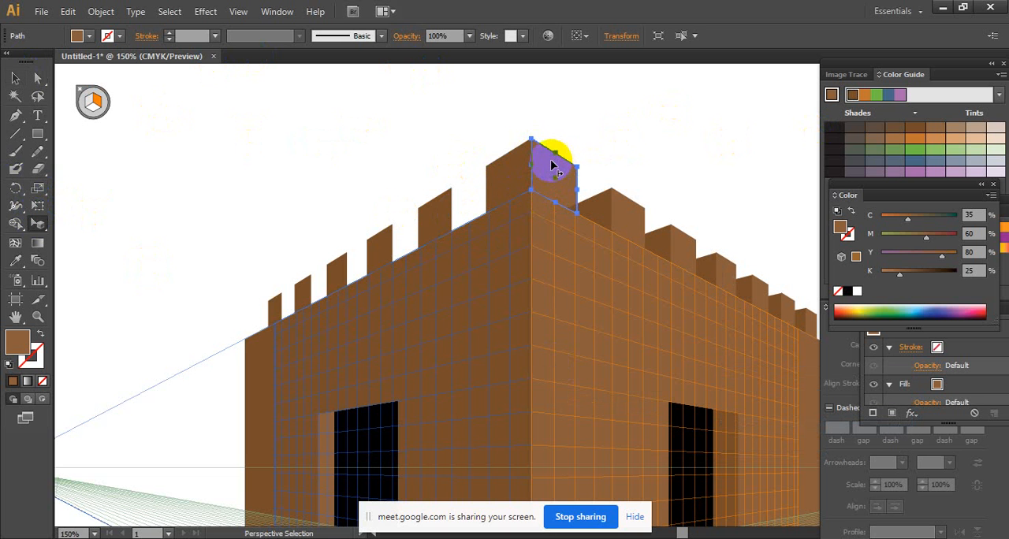
drag(550, 167, 486, 206)
key(ctrl+z)
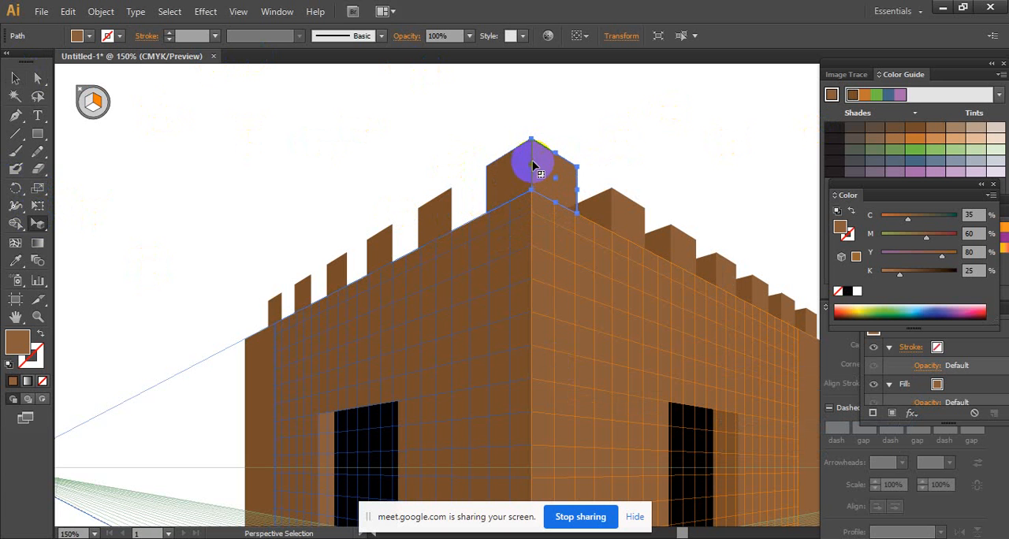
drag(549, 165, 481, 210)
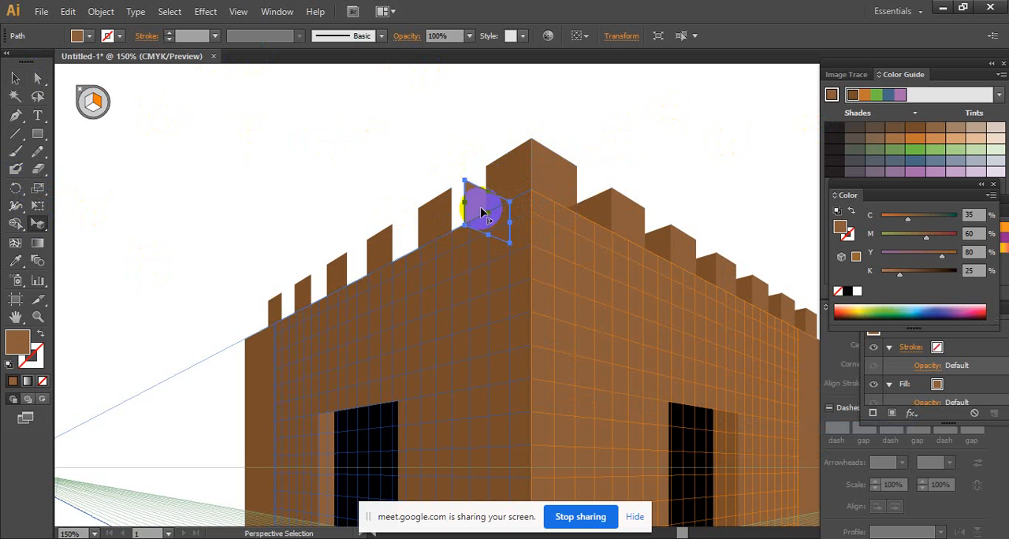
key(ctrl+z)
- Copy the light corner face to the side of the left wall's second block in perspective and repeat it along the row
click(41, 228)
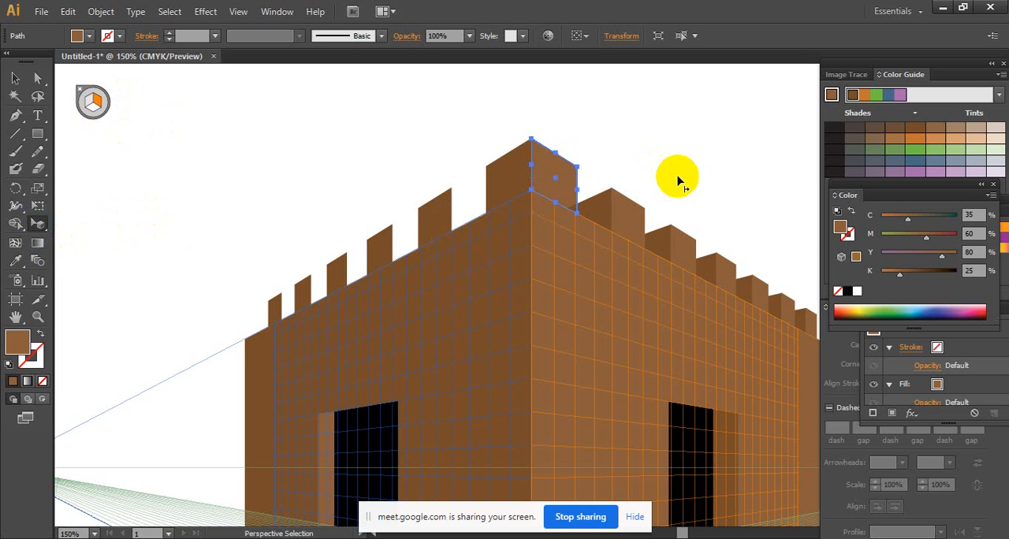
click(549, 177)
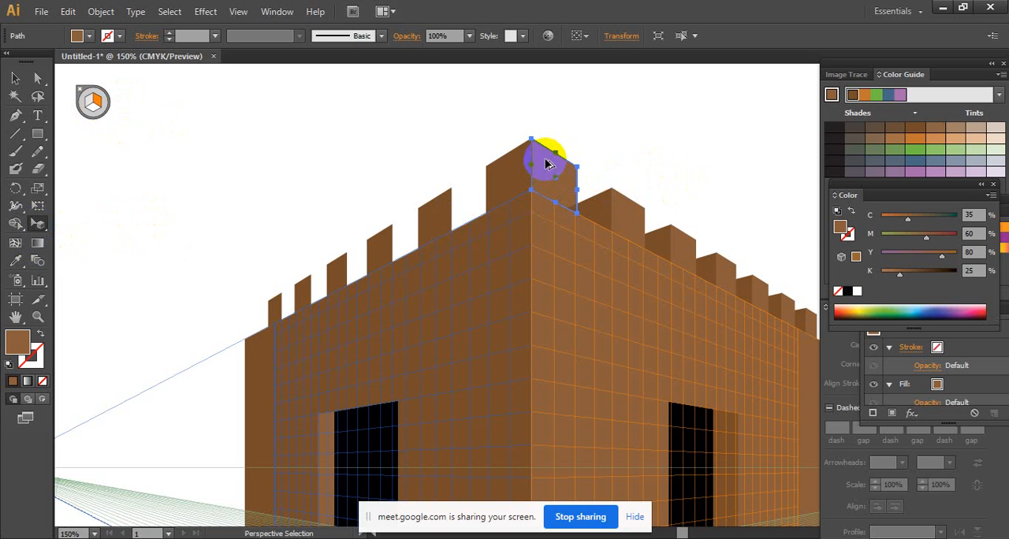
drag(550, 163, 463, 220)
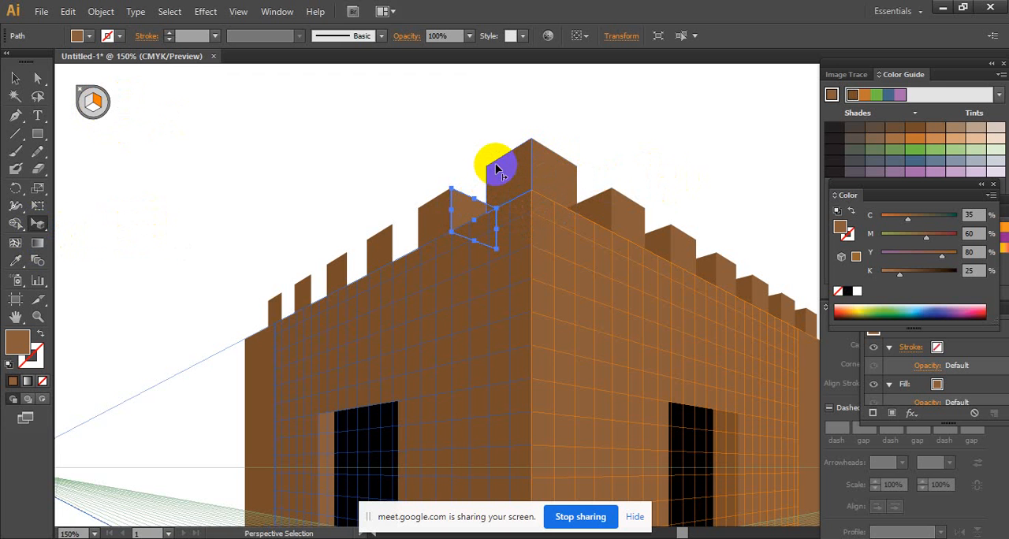
key(ctrl+d)
key(ctrl+d)
key(ctrl+d)
key(ctrl+d)
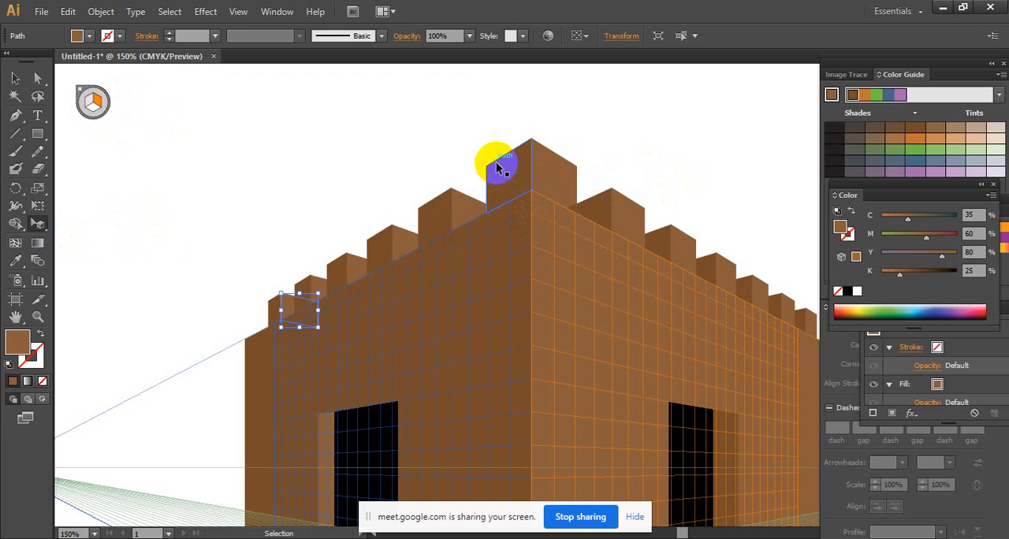
click(21, 80)
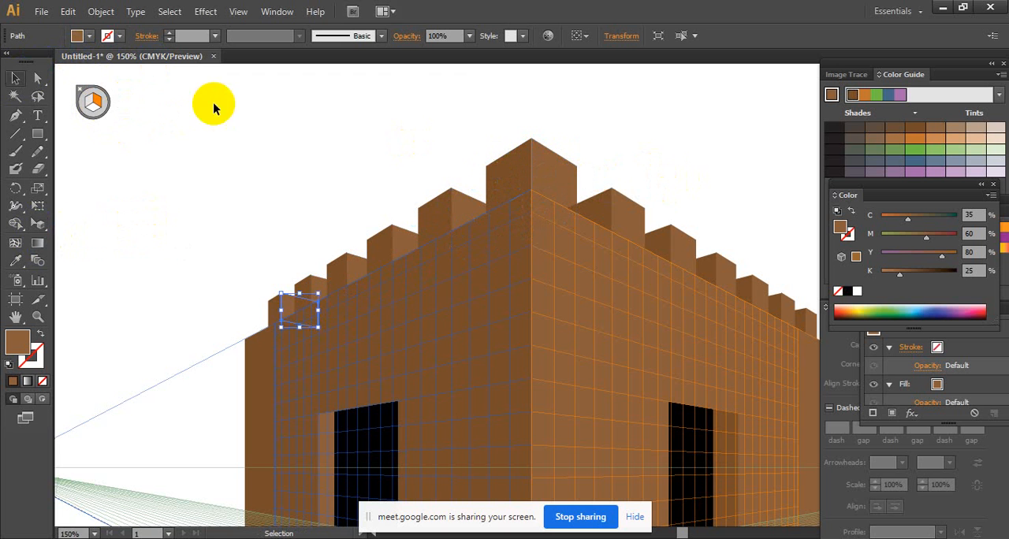
click(322, 105)
- Hide the perspective grid around the finished castle building
ctrl+alt+click(589, 195)
ctrl+alt+click(557, 269)
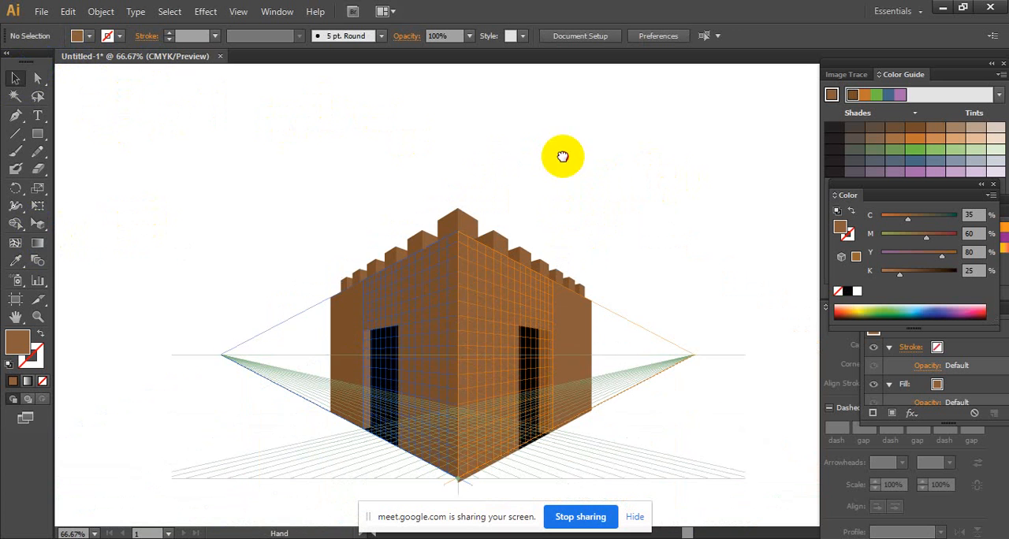
ctrl+alt+click(561, 156)
click(37, 223)
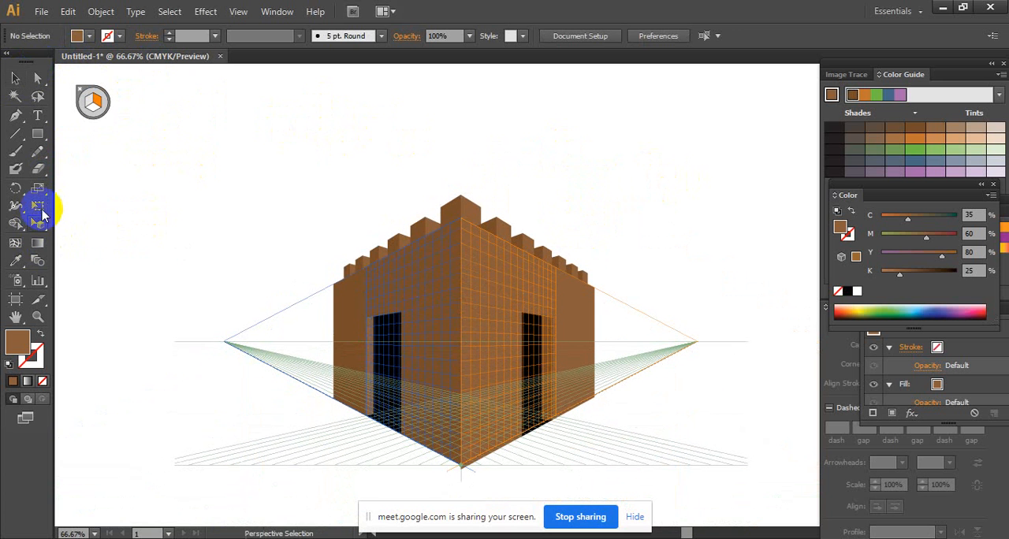
click(81, 93)
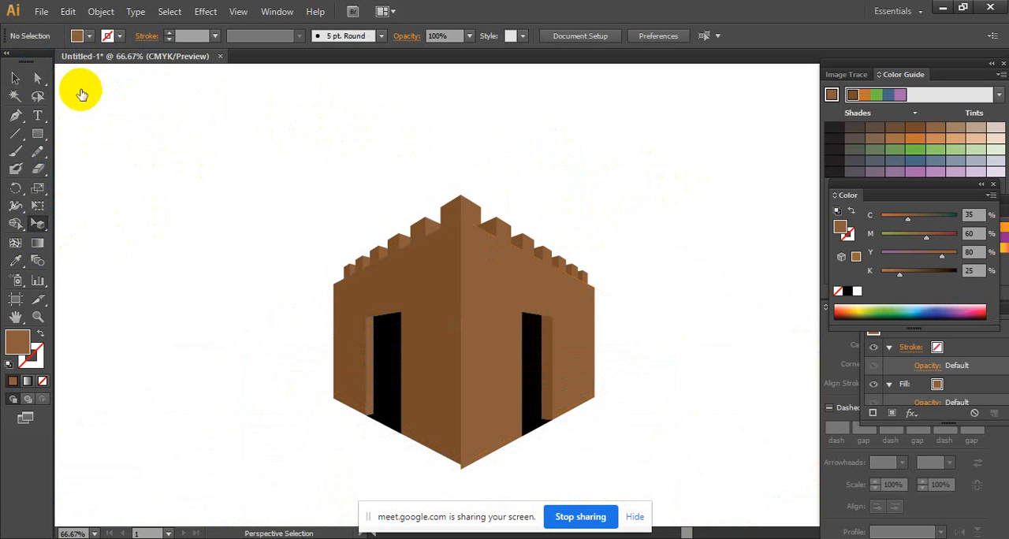
ctrl+click(507, 343)
drag(523, 343, 474, 353)
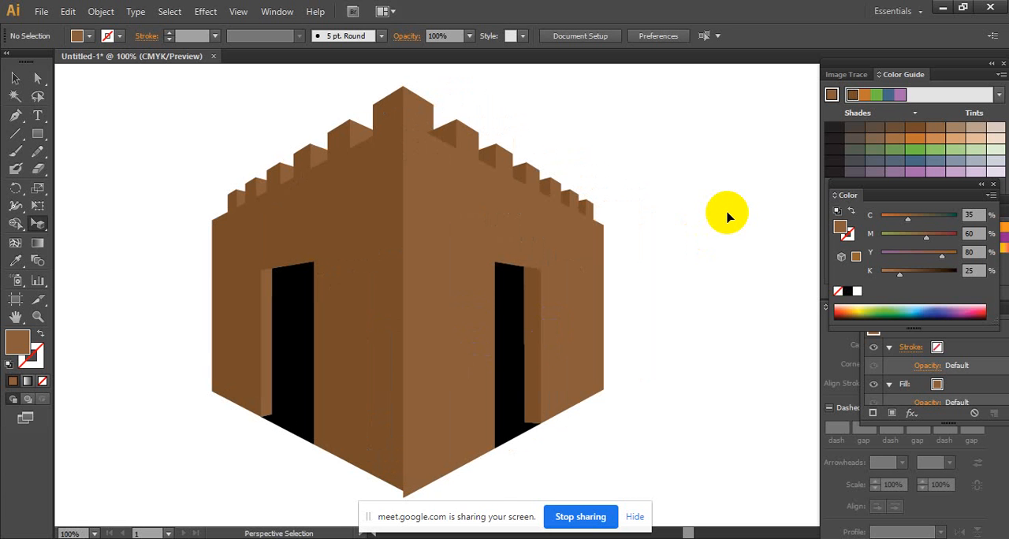
scroll(541, 241, up, 2)
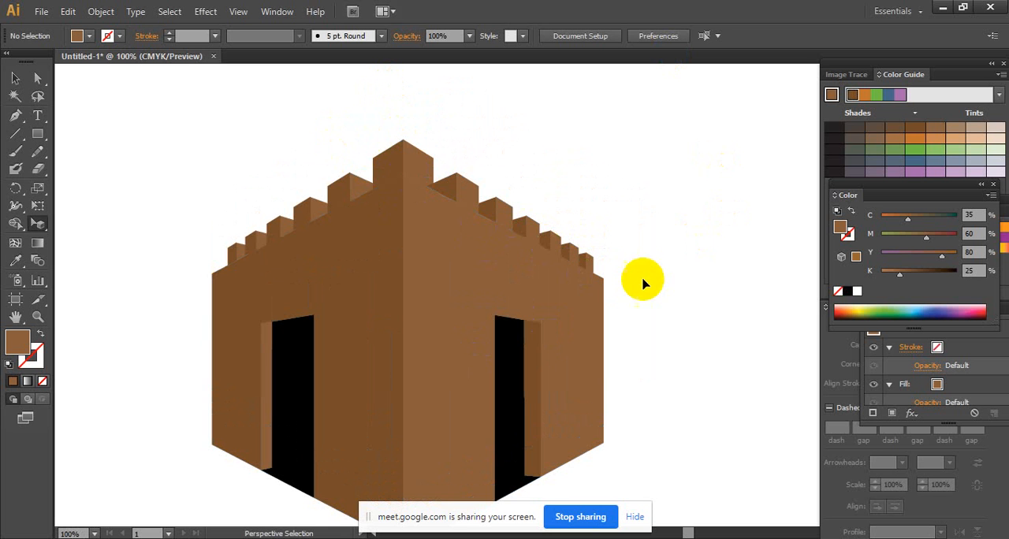
scroll(645, 301, down, 1)
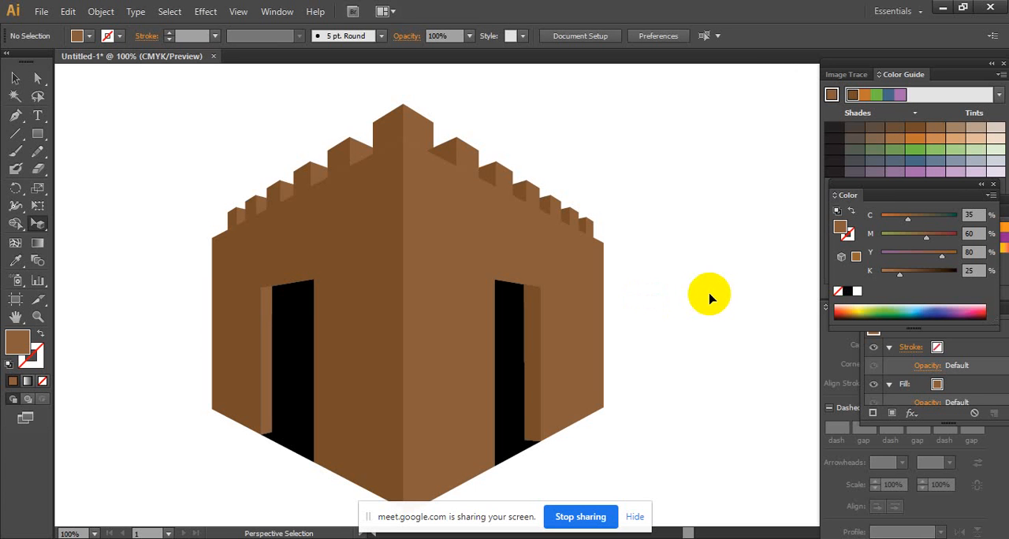
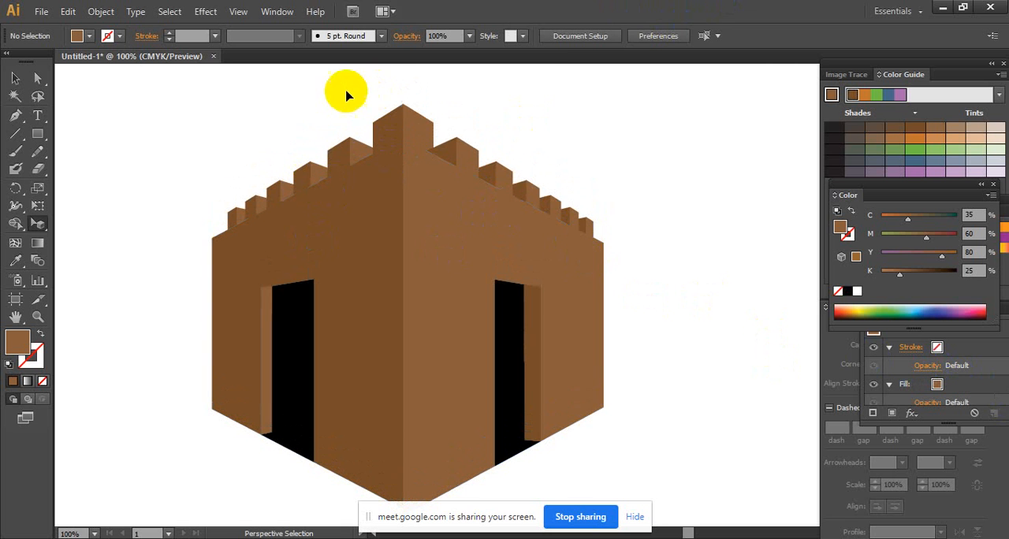
- Delete the battlement block at the front corner and all the blocks along the right wall's upper edge
drag(215, 129, 507, 147)
key(Delete)
key(Delete)
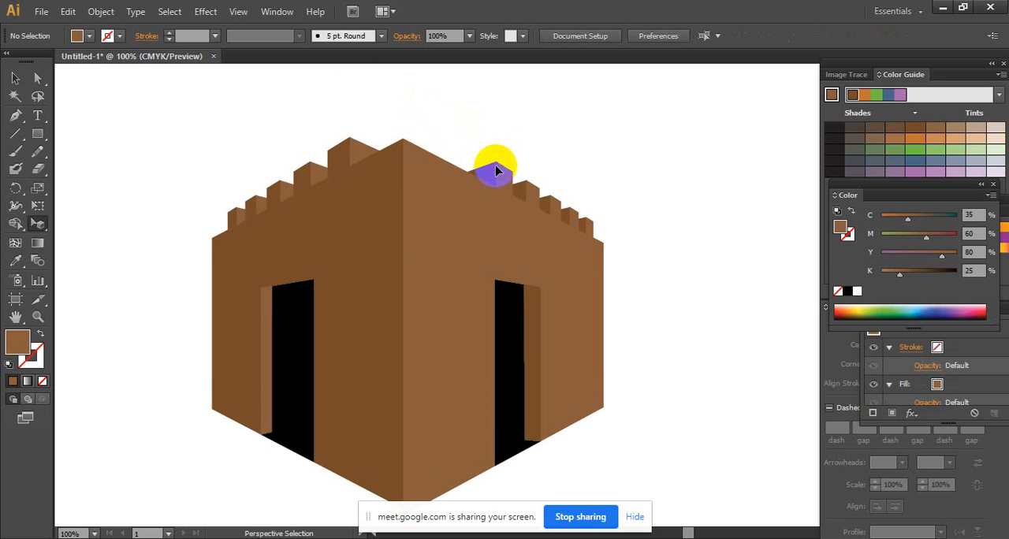
click(499, 171)
key(Delete)
click(493, 172)
key(Delete)
click(540, 190)
key(Delete)
click(514, 188)
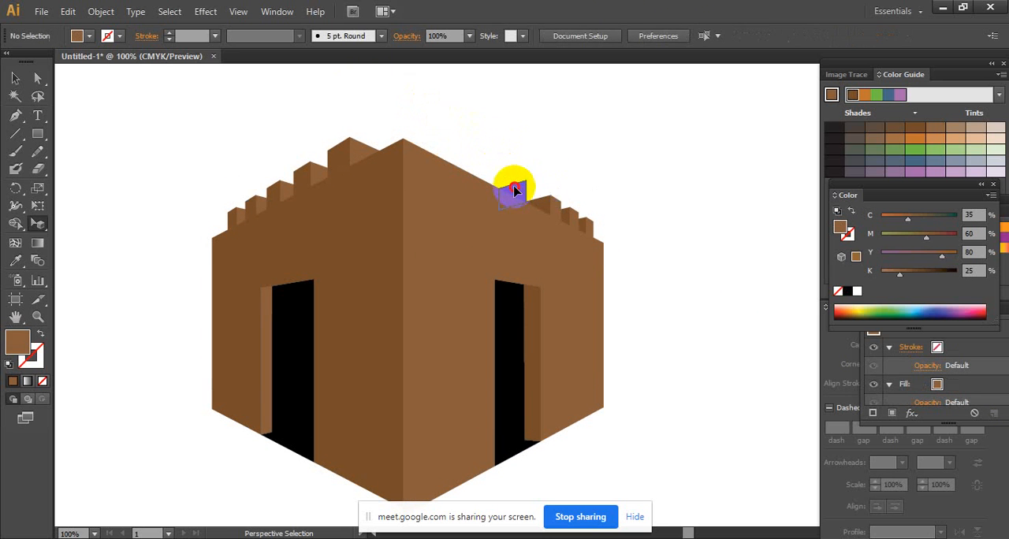
key(Delete)
click(558, 205)
key(Delete)
click(546, 203)
key(Delete)
click(574, 216)
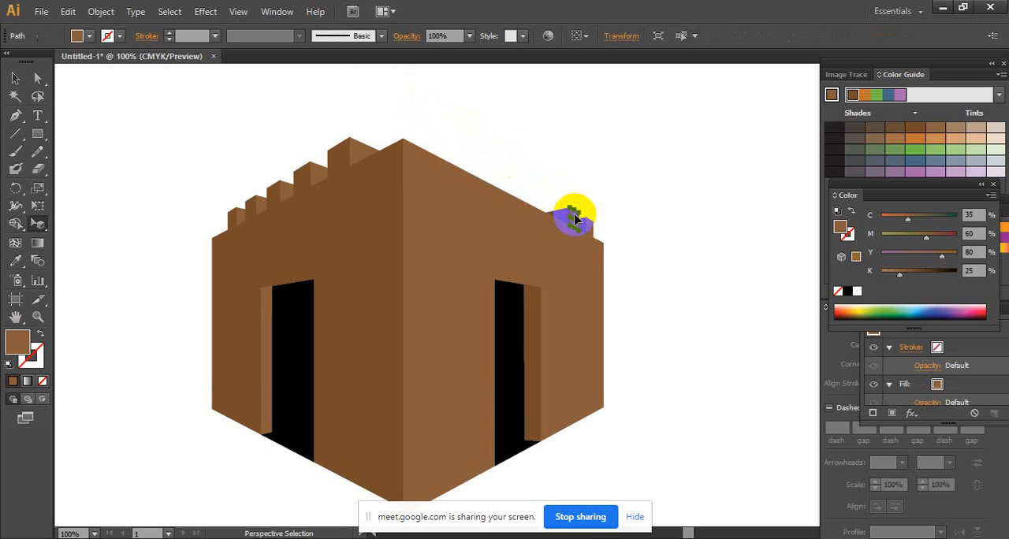
key(Delete)
click(577, 226)
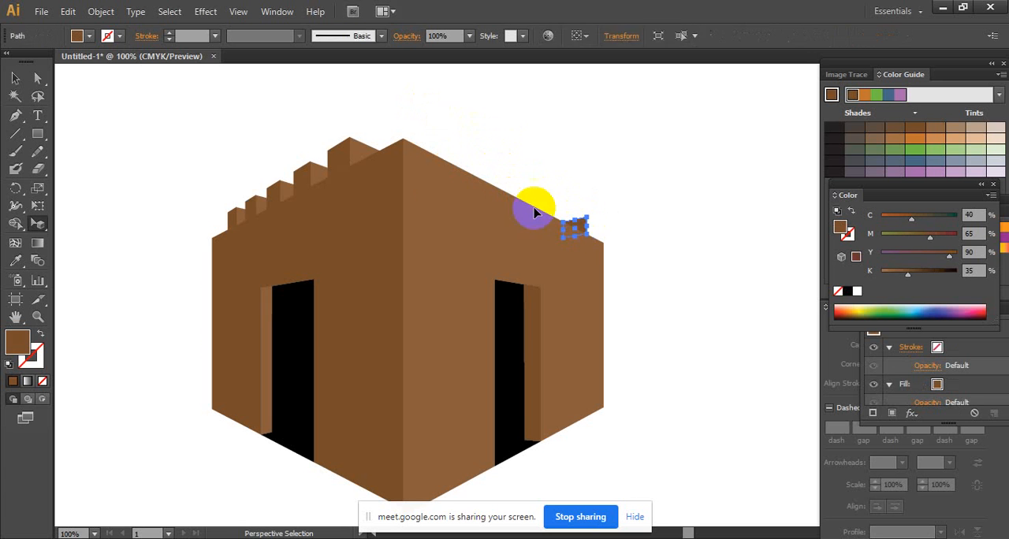
key(Delete)
- Delete all the battlement block faces along the left wall's upper edge
click(355, 157)
key(Delete)
click(322, 174)
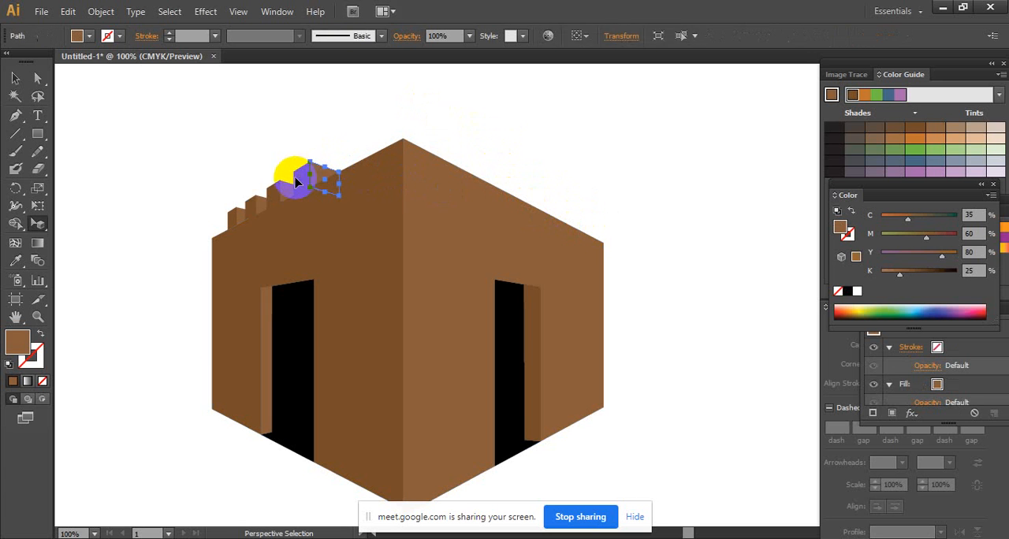
key(Delete)
click(299, 179)
key(Delete)
click(275, 194)
key(Delete)
click(252, 207)
key(Delete)
click(242, 209)
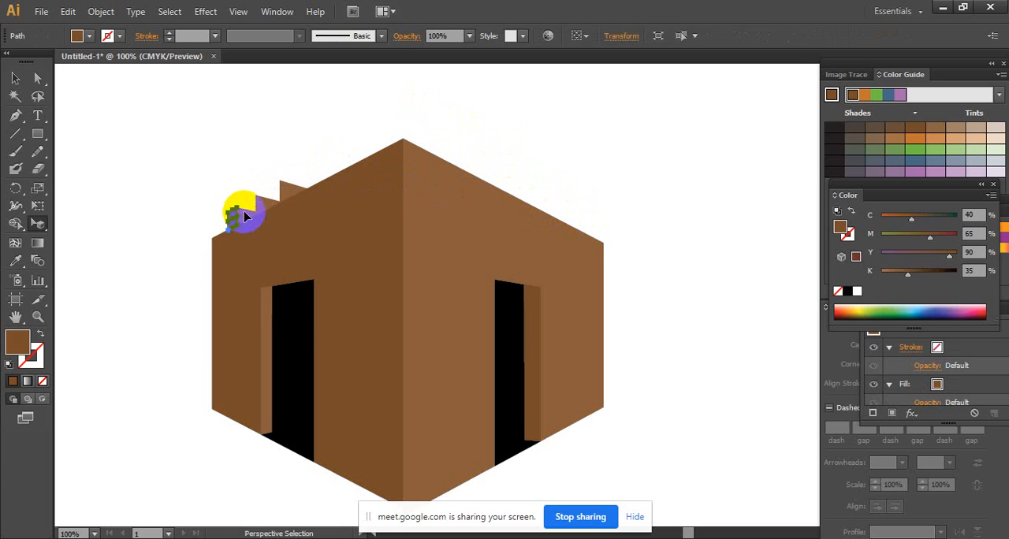
key(Delete)
click(272, 197)
key(Delete)
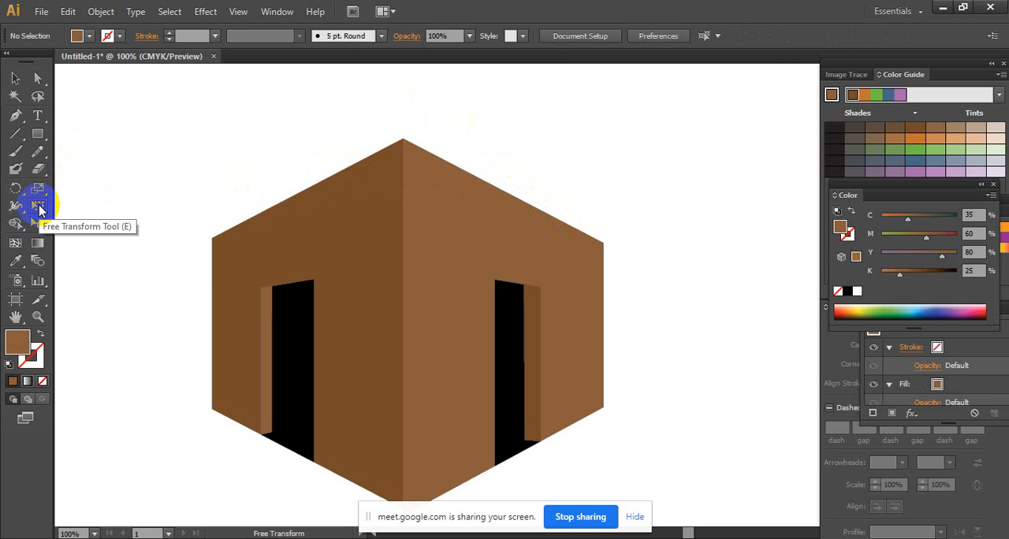
- Show the perspective grid over the building again with the Perspective Grid tool
click(30, 204)
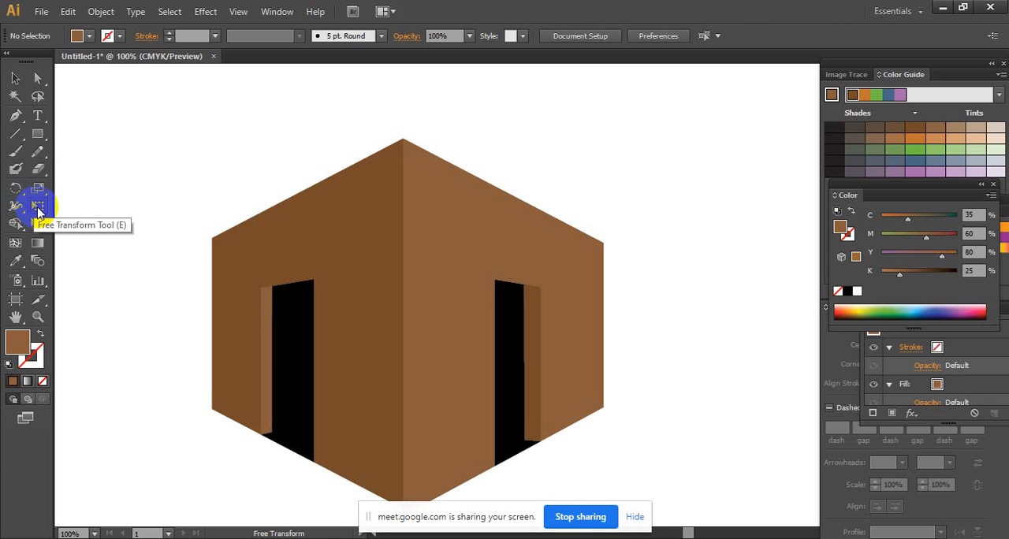
drag(38, 221, 82, 229)
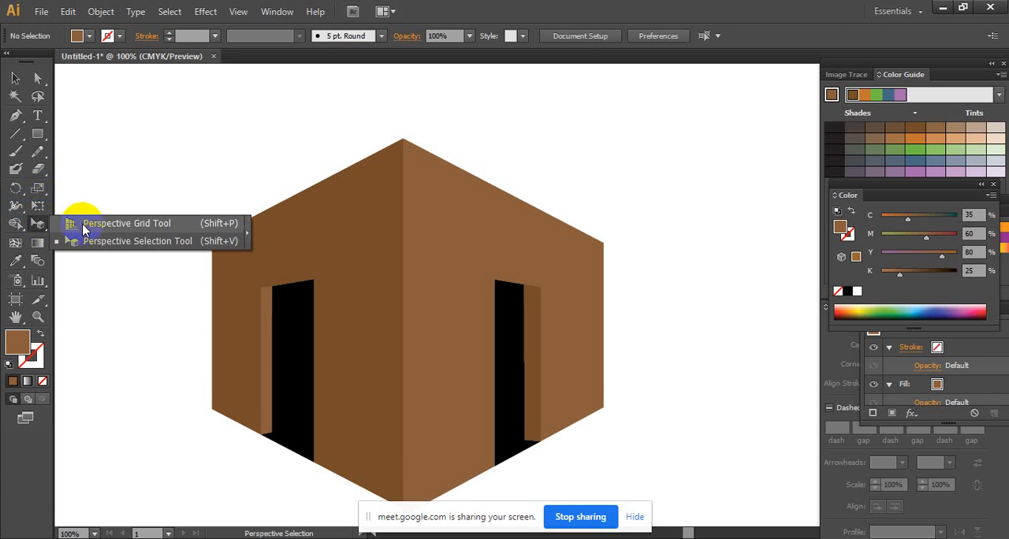
click(83, 227)
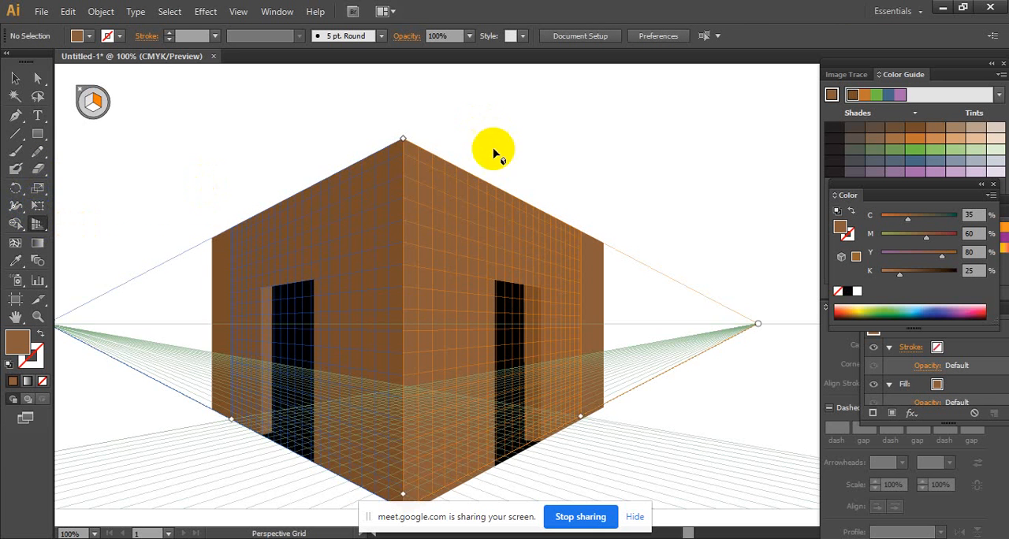
- Draw a closed, curved half-dome shape above the building's front corner, bulging over the right wall, with the Pen tool
click(15, 121)
click(98, 99)
key(ctrl+space)
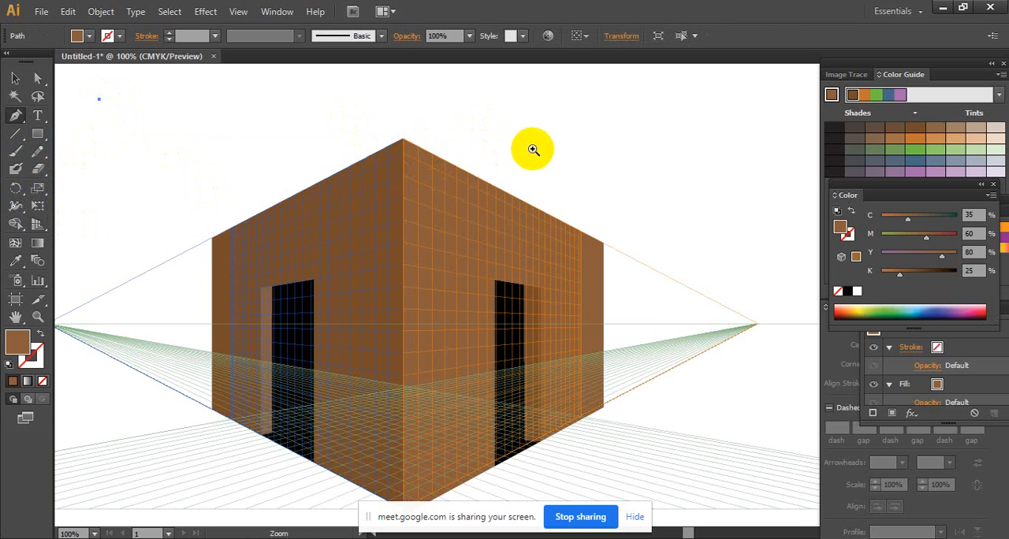
click(533, 149)
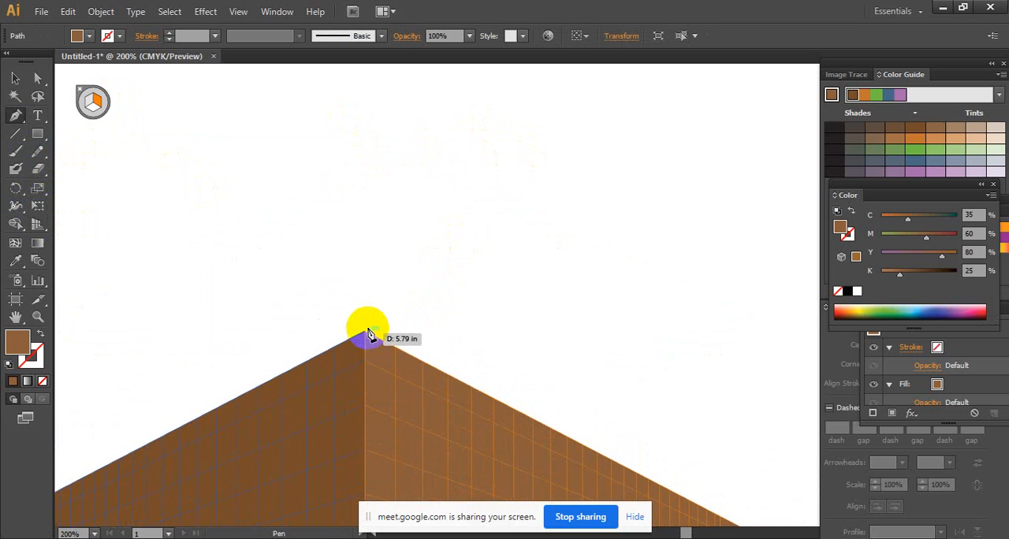
click(364, 335)
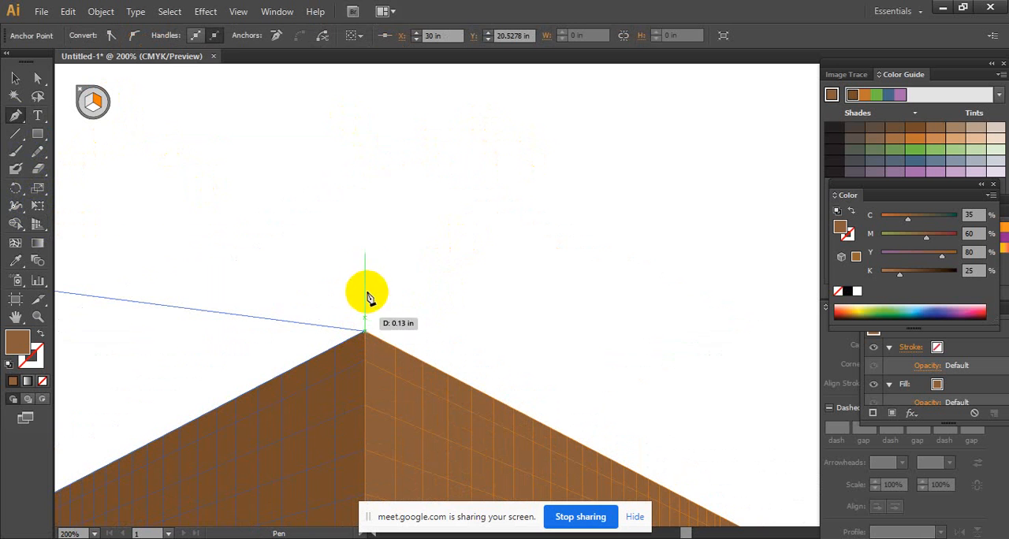
click(365, 208)
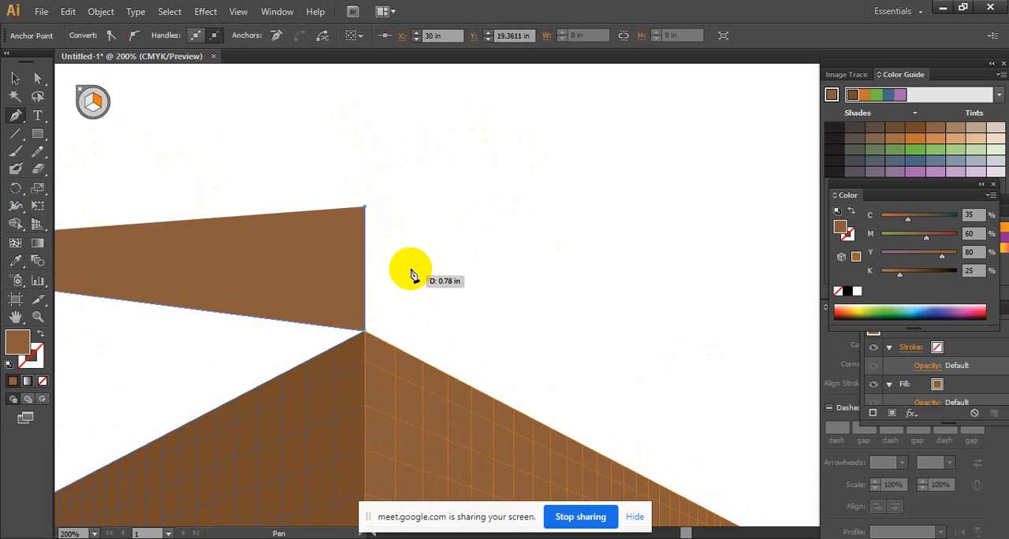
drag(411, 269, 439, 269)
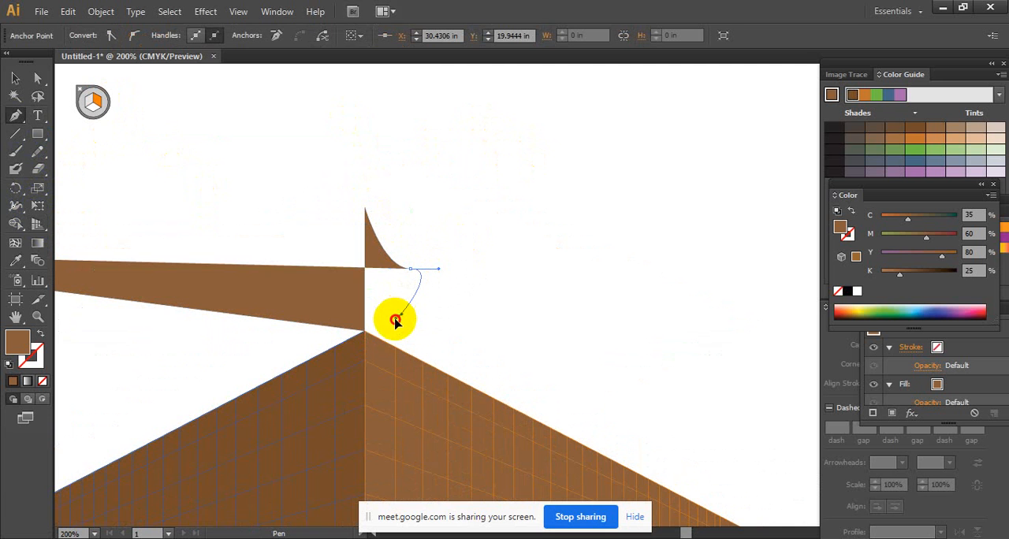
drag(365, 331, 381, 329)
click(366, 332)
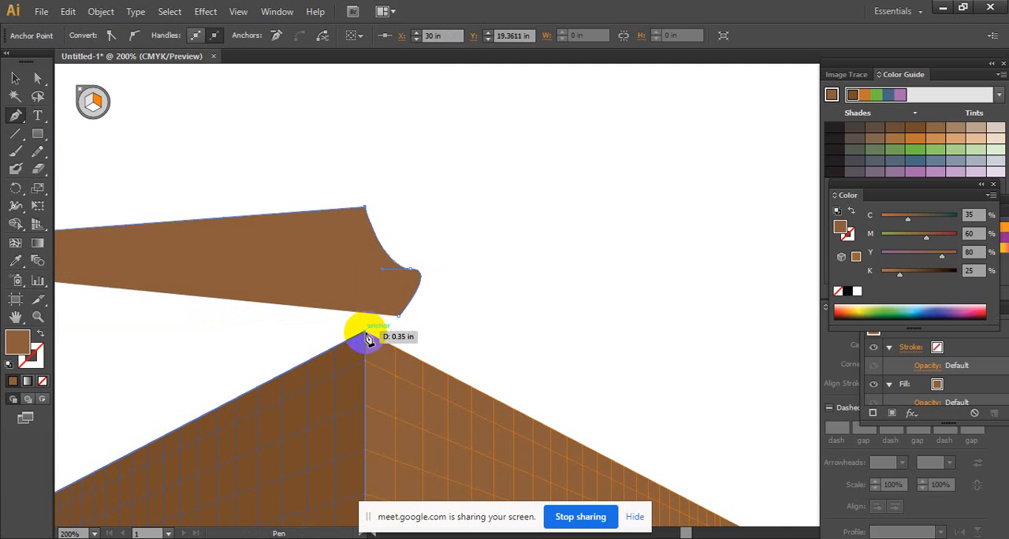
key(ctrl+z)
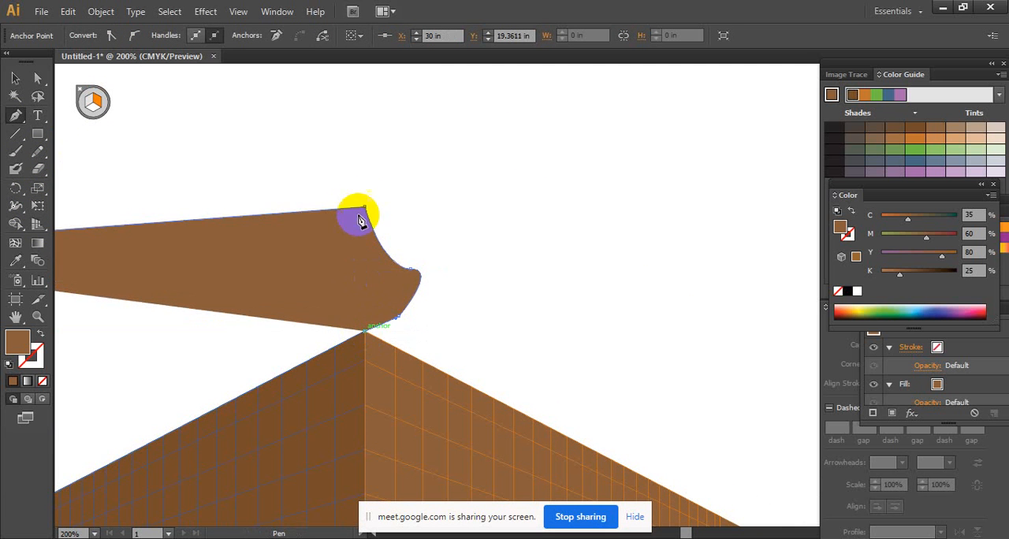
click(365, 210)
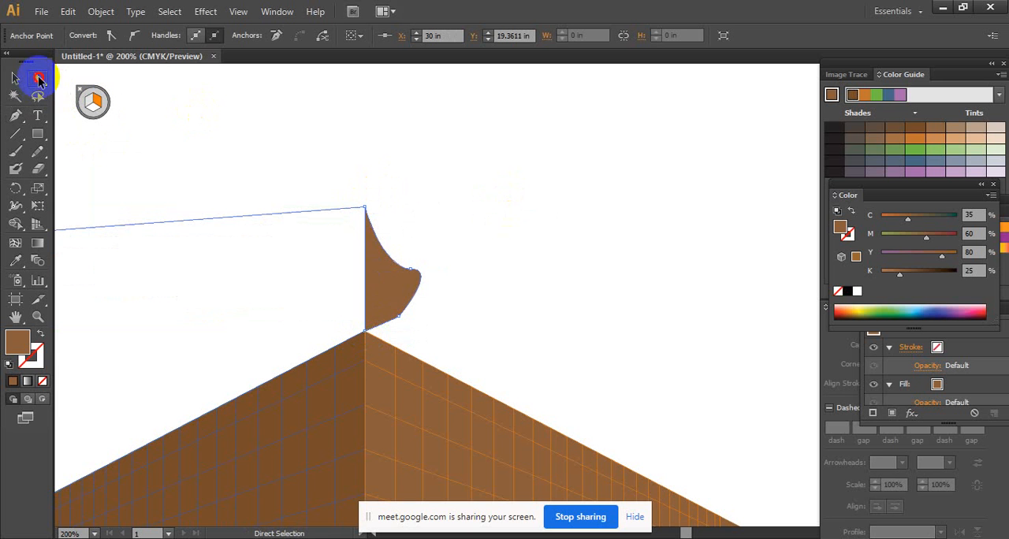
- Reshape the right half-dome's curve by moving its middle and lower anchor points with Direct Selection
double_click(40, 79)
click(200, 268)
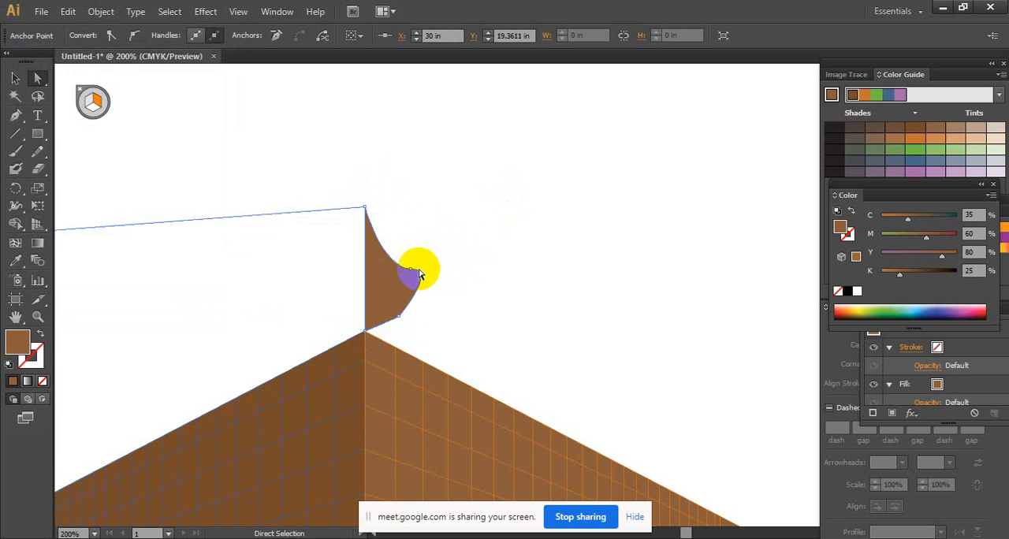
mouse_move(410, 272)
mouse_down()
mouse_move(397, 254)
mouse_move(421, 264)
mouse_move(399, 266)
mouse_up()
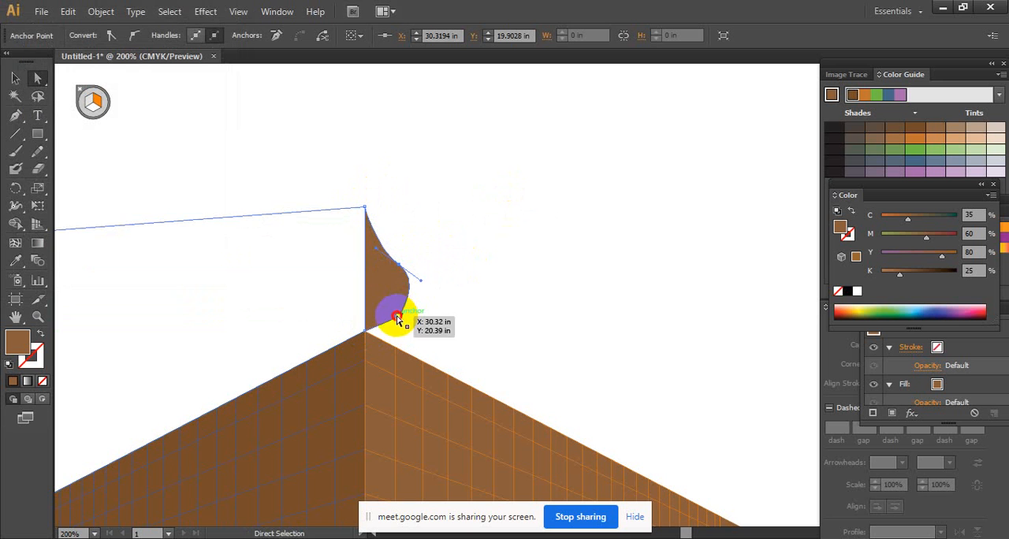
drag(398, 320, 396, 324)
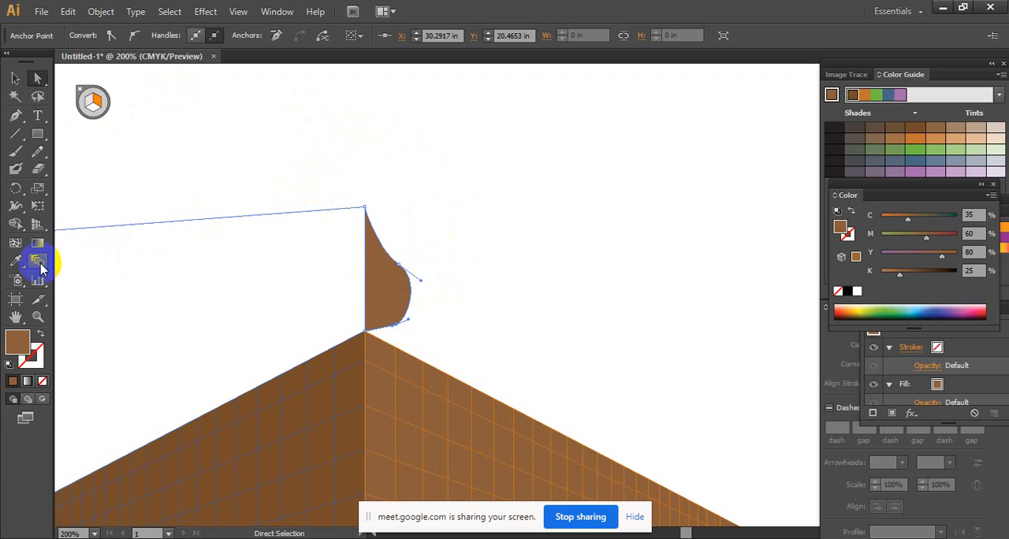
- Apply the right wall's light brown to the half-dome with the Eyedropper and deselect the shape
click(16, 260)
click(433, 393)
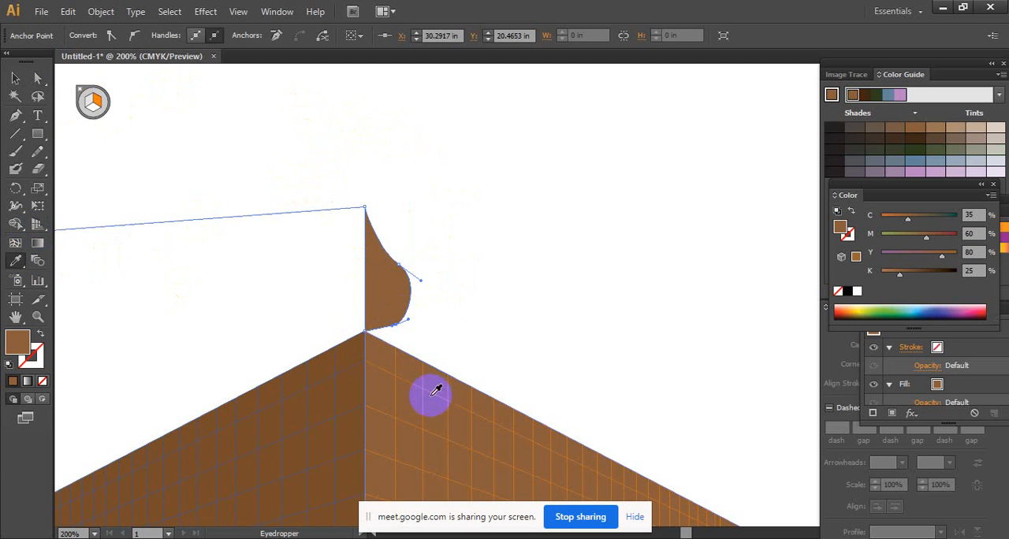
click(16, 78)
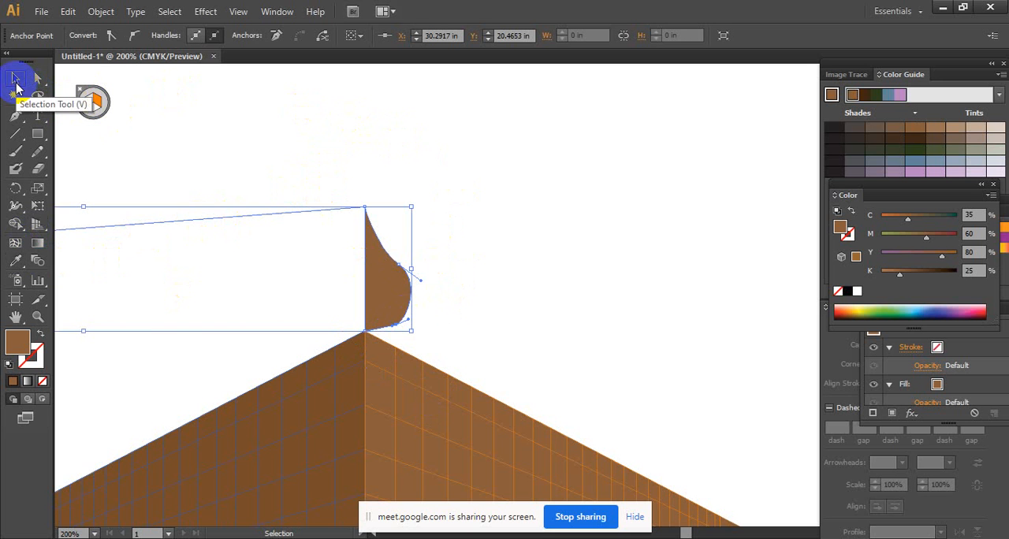
click(373, 126)
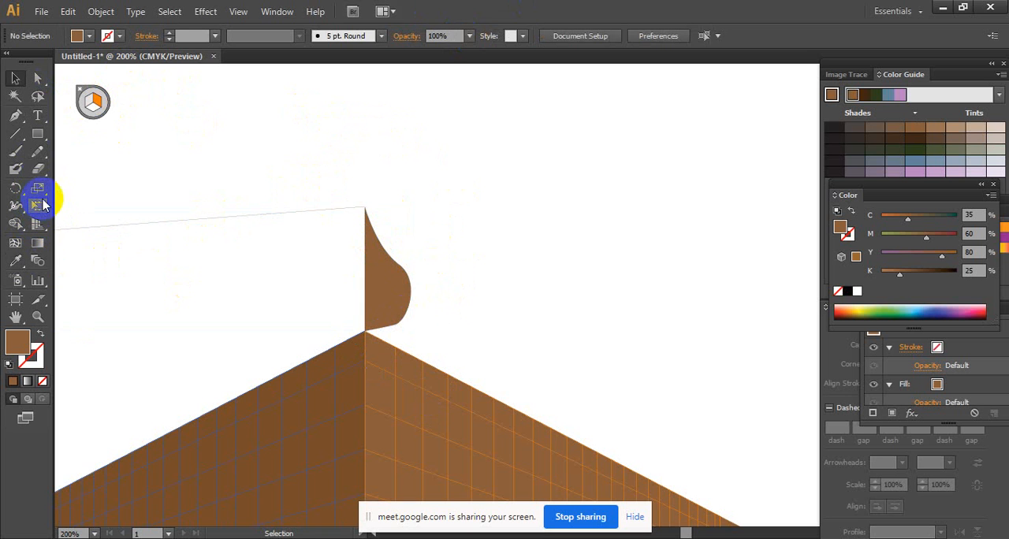
- Activate the left grid plane and draw the dome's curved left half from its tip down to the building's corner
click(38, 226)
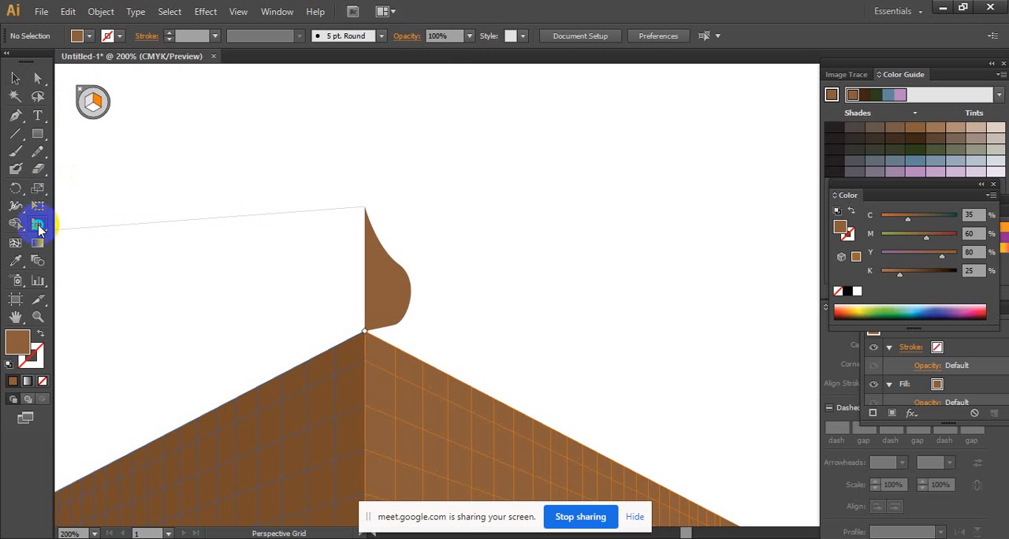
drag(38, 224, 71, 239)
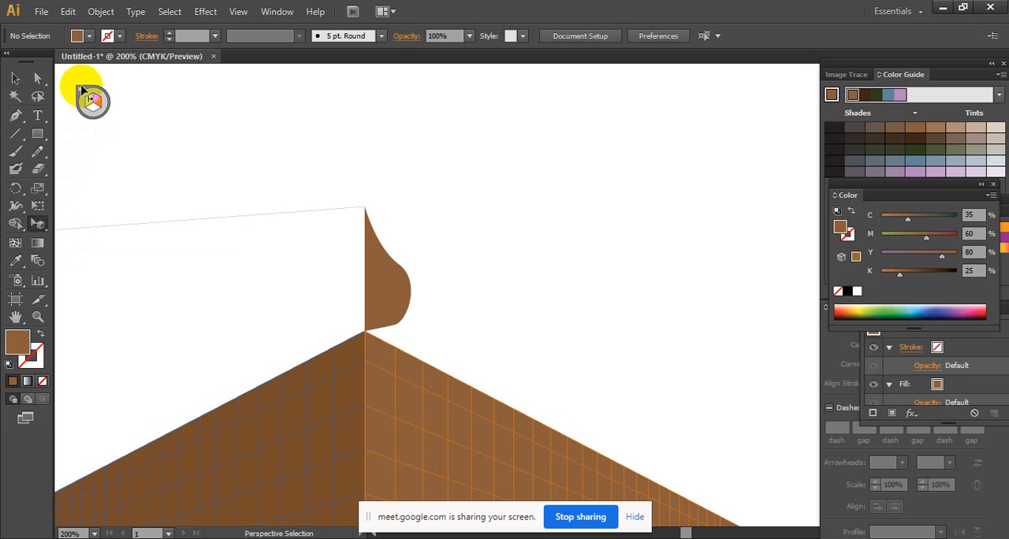
click(90, 102)
click(387, 280)
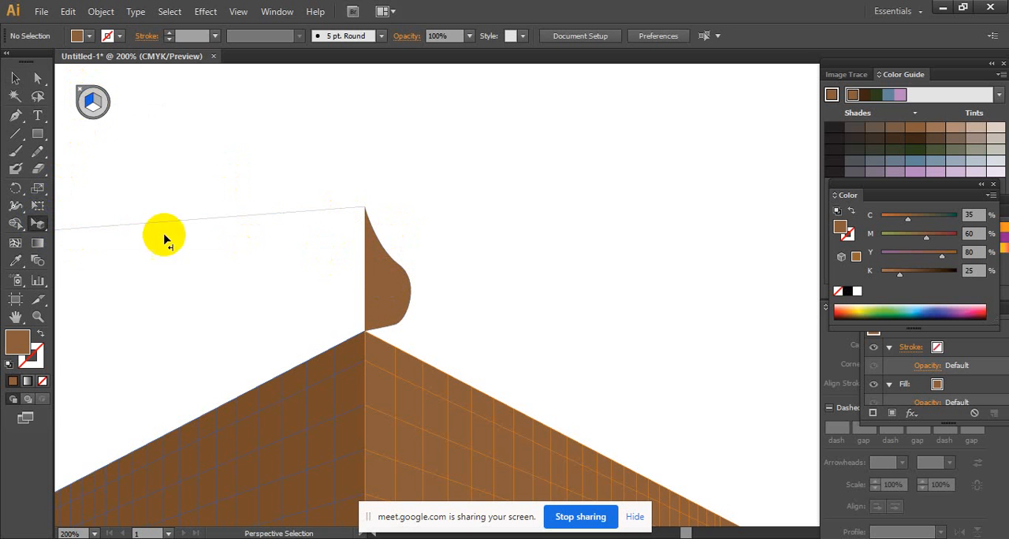
click(15, 115)
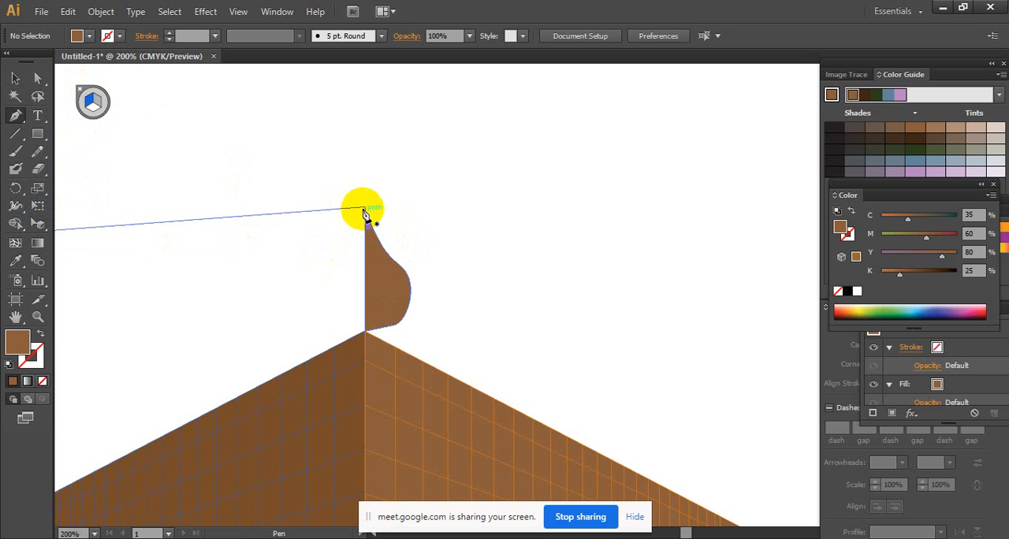
drag(364, 206, 330, 260)
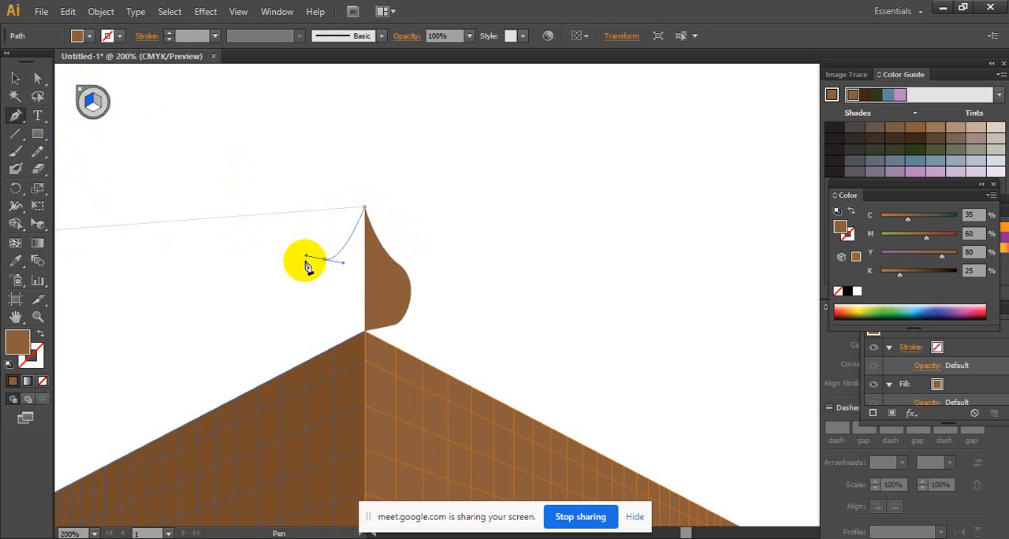
drag(307, 266, 308, 267)
click(328, 307)
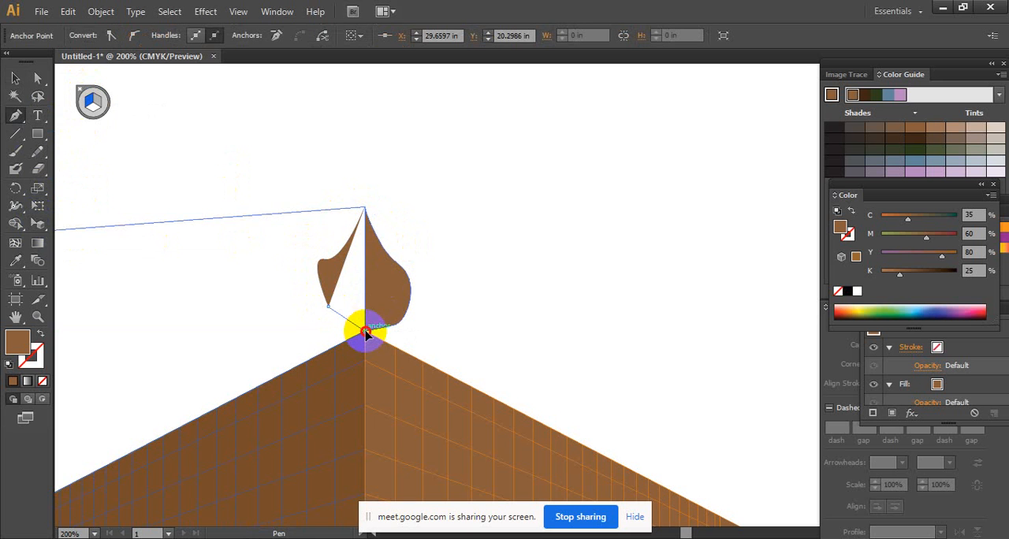
drag(365, 334, 327, 260)
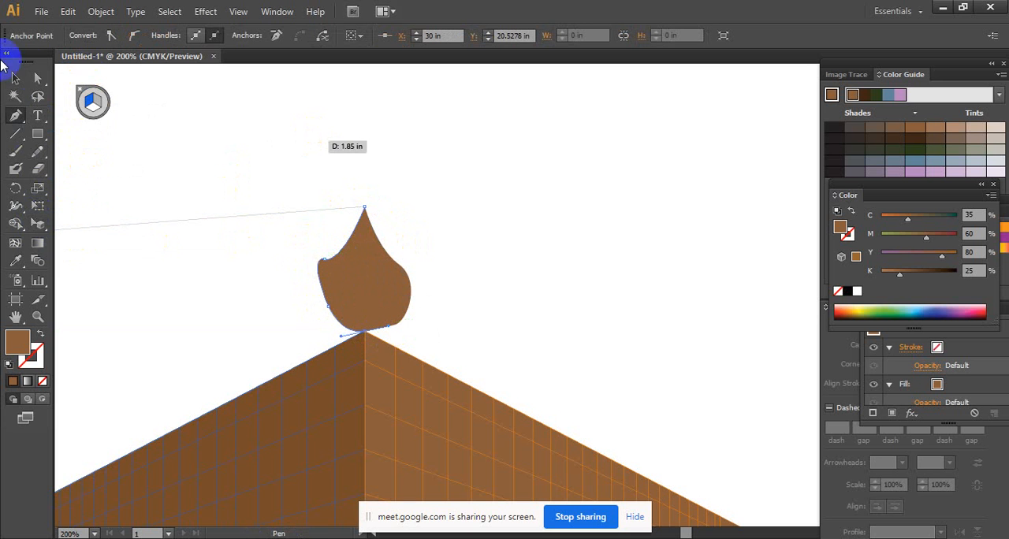
- Reshape the upper curve of the dome's left half by adjusting its middle anchor point and handle with Direct Selection
click(37, 78)
click(323, 261)
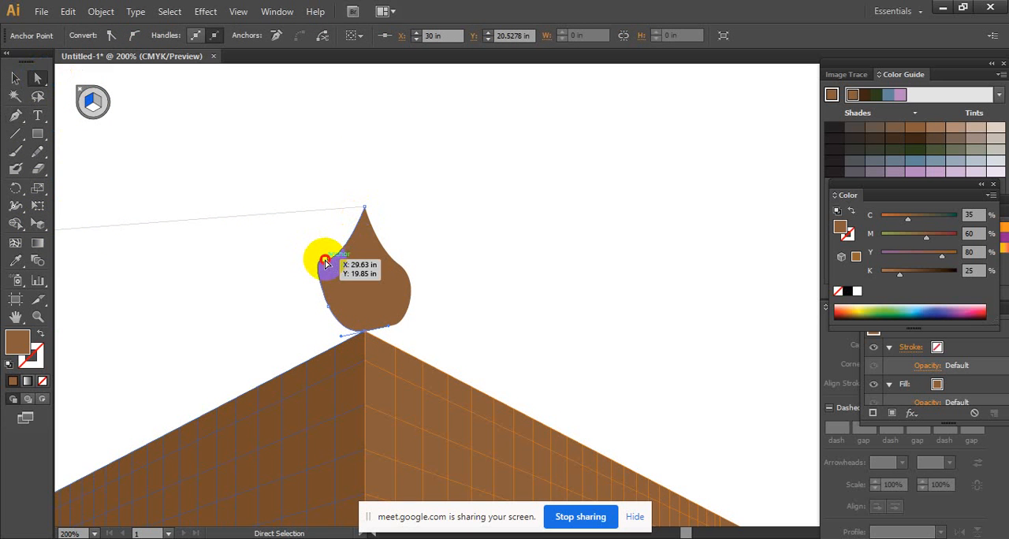
drag(328, 269, 327, 271)
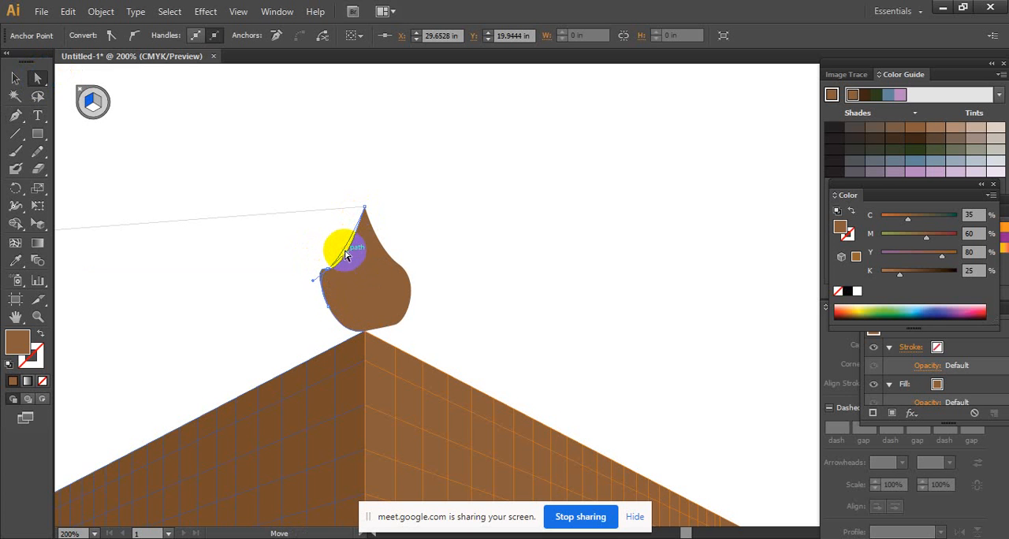
drag(345, 251, 347, 253)
click(329, 309)
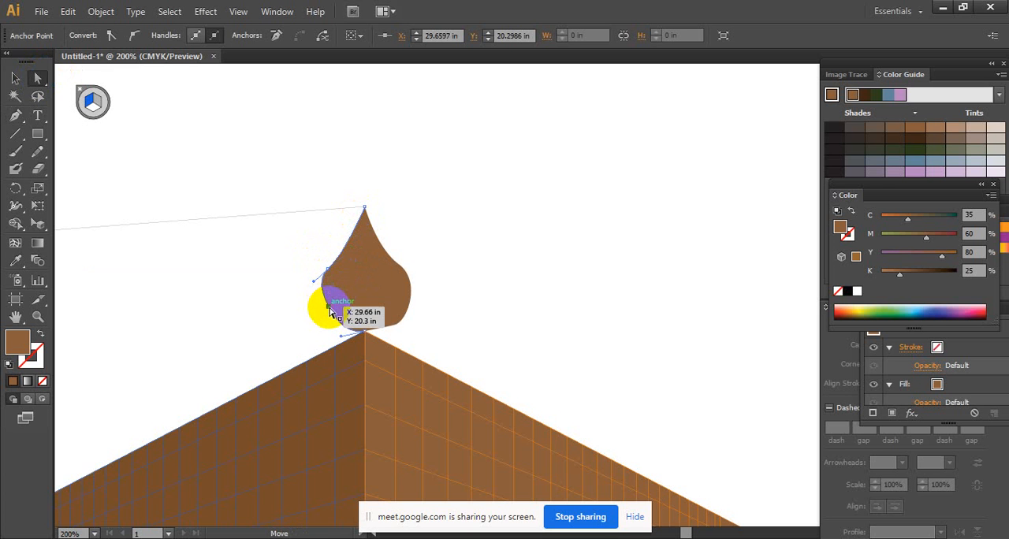
drag(329, 313, 331, 265)
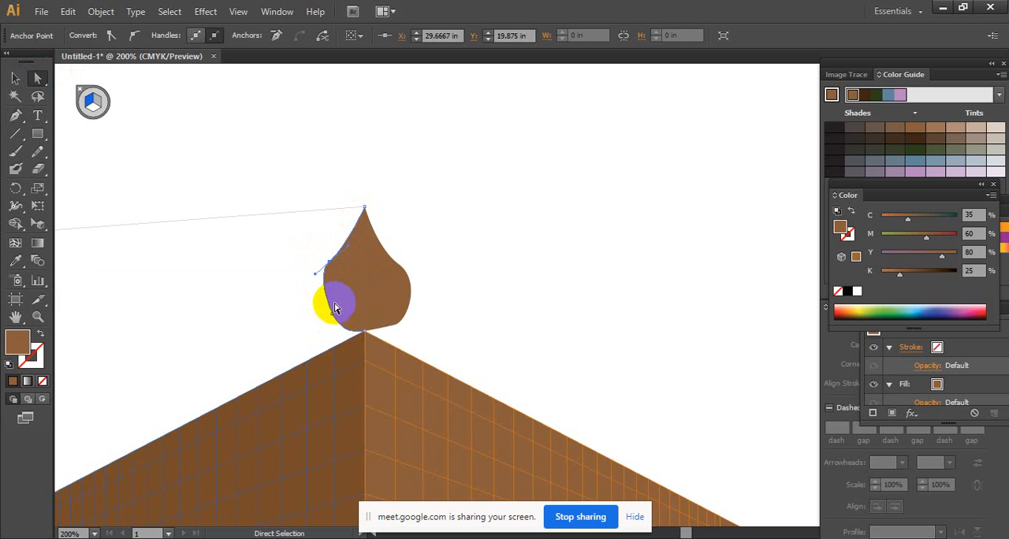
- Move the left half's lower anchor point and pull the middle anchor's handle outward to round the bulge
click(331, 316)
mouse_move(332, 319)
mouse_down()
mouse_move(381, 333)
mouse_move(334, 317)
mouse_up()
click(331, 325)
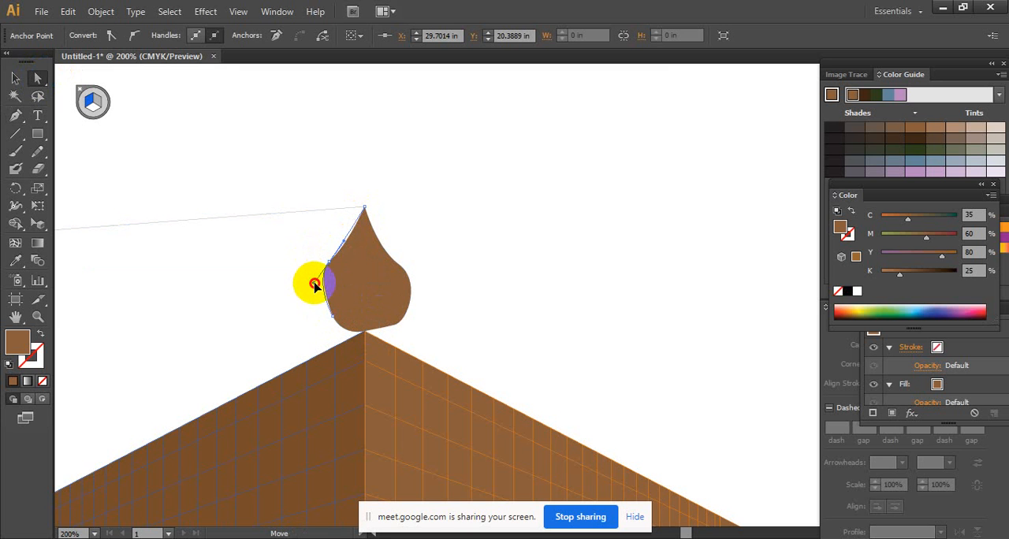
drag(314, 285, 351, 245)
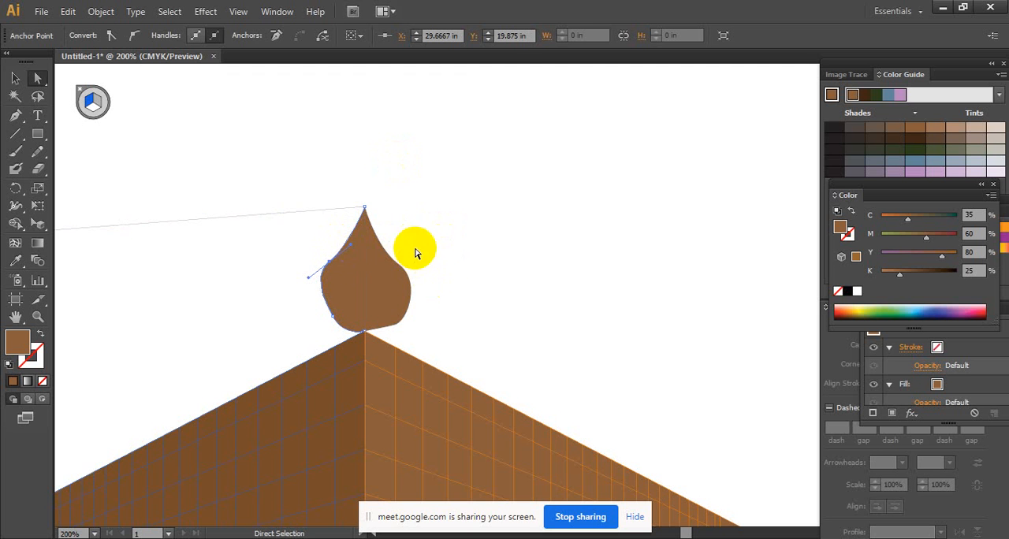
click(341, 276)
- Apply the left wall's dark brown to the dome's left half with the Eyedropper and deselect the shape
click(15, 78)
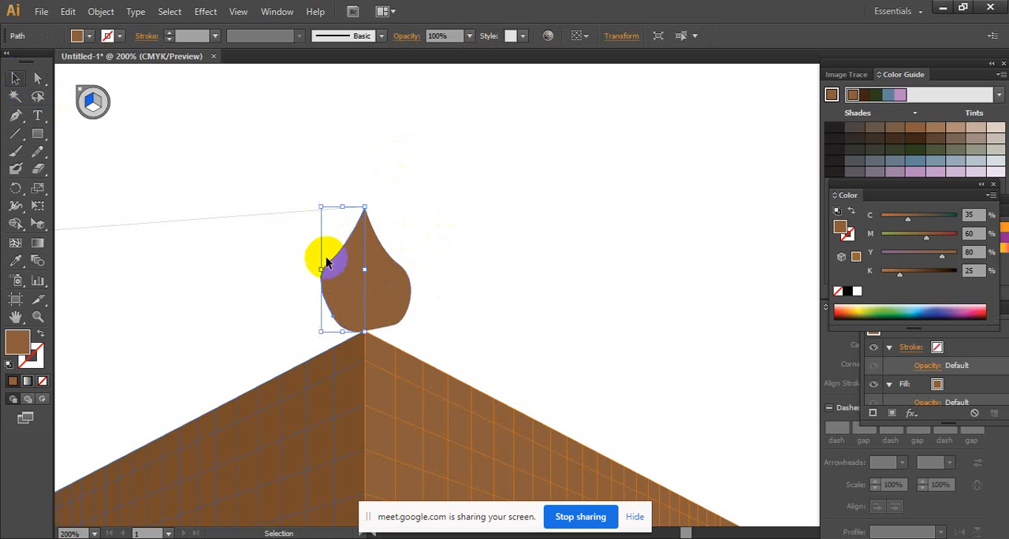
click(16, 259)
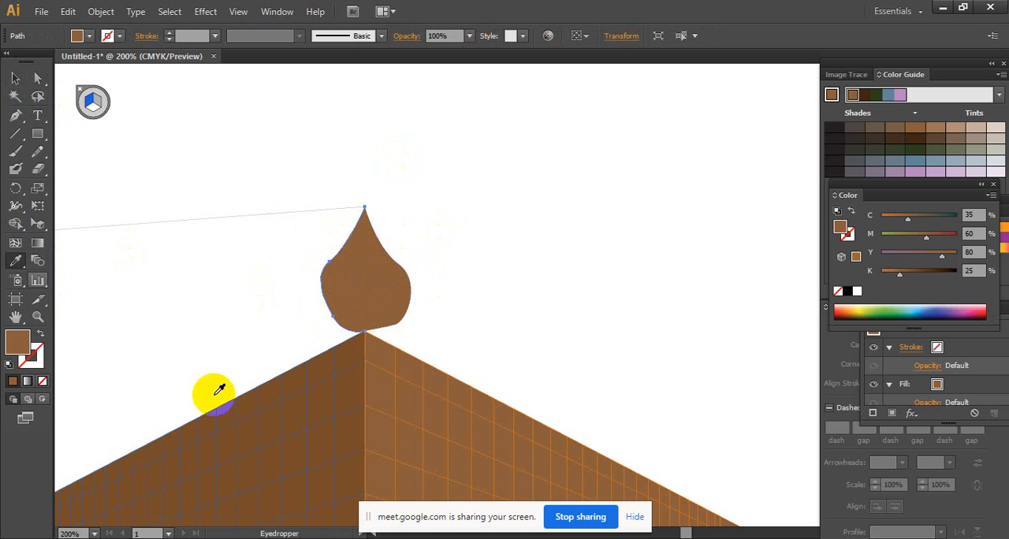
click(309, 422)
click(16, 78)
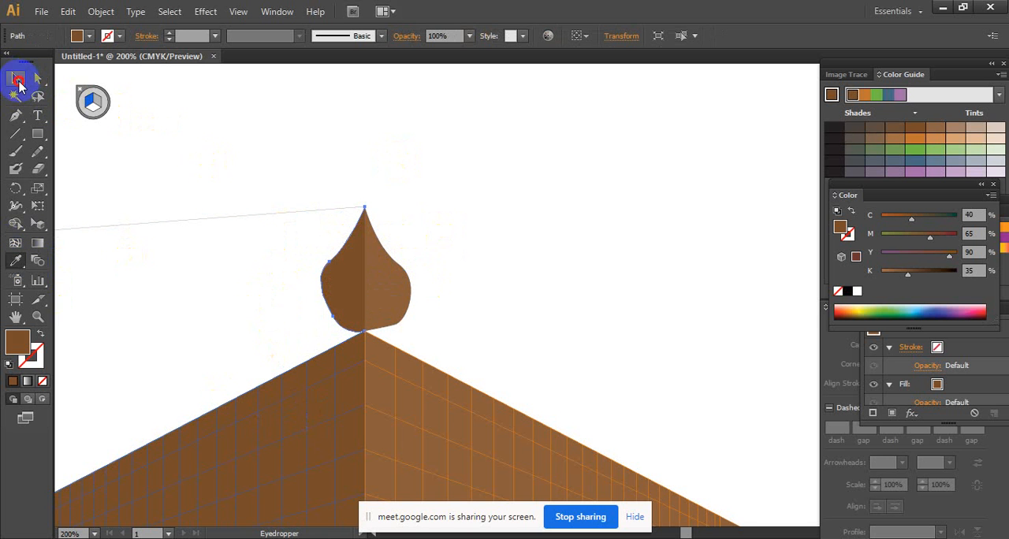
click(563, 288)
ctrl+alt+click(508, 308)
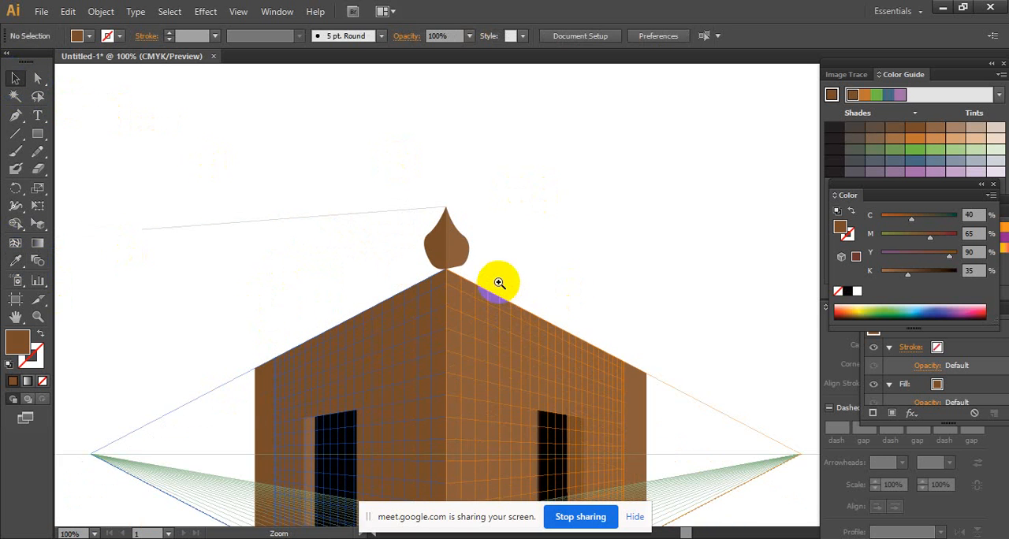
ctrl+click(496, 279)
ctrl+click(496, 279)
drag(387, 197, 613, 286)
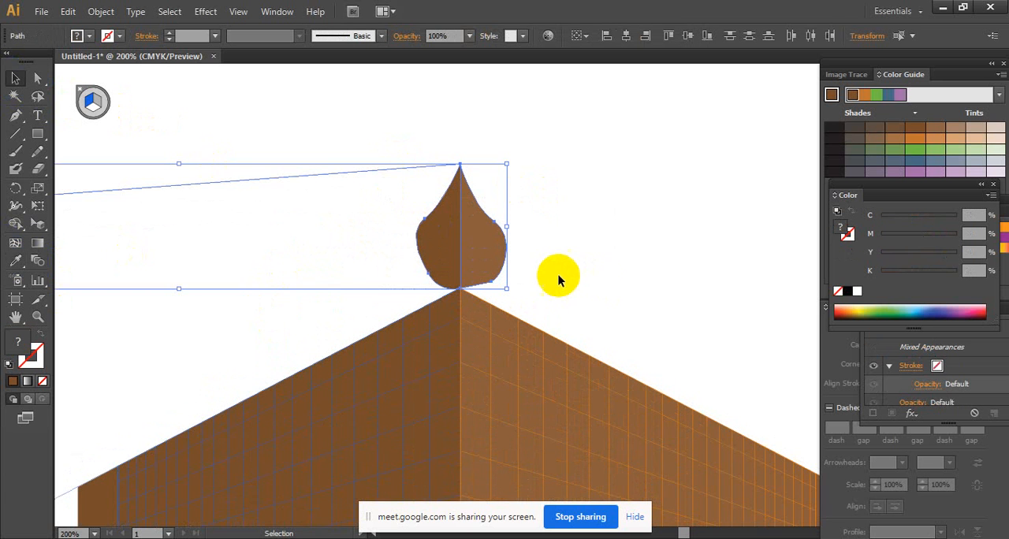
click(604, 241)
drag(437, 190, 254, 139)
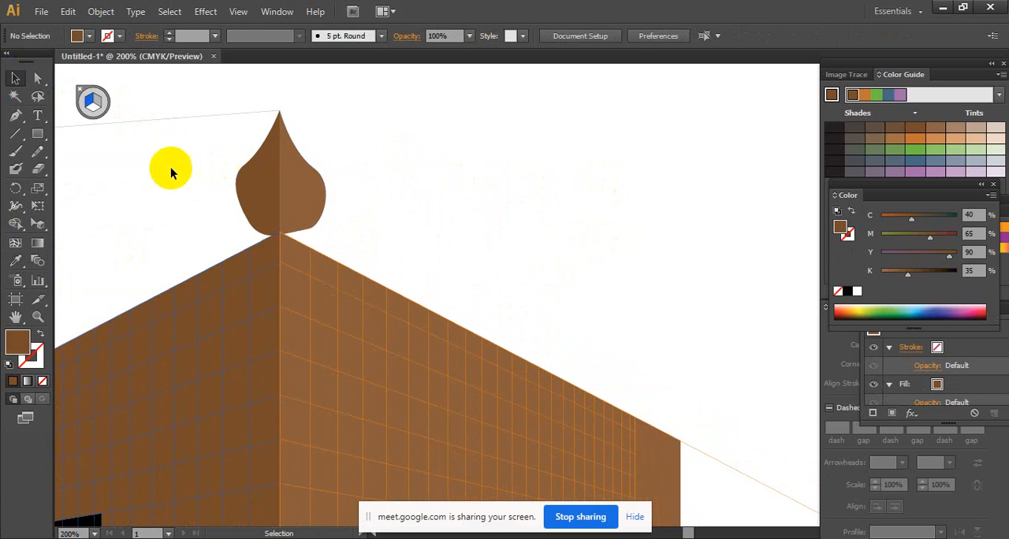
click(15, 79)
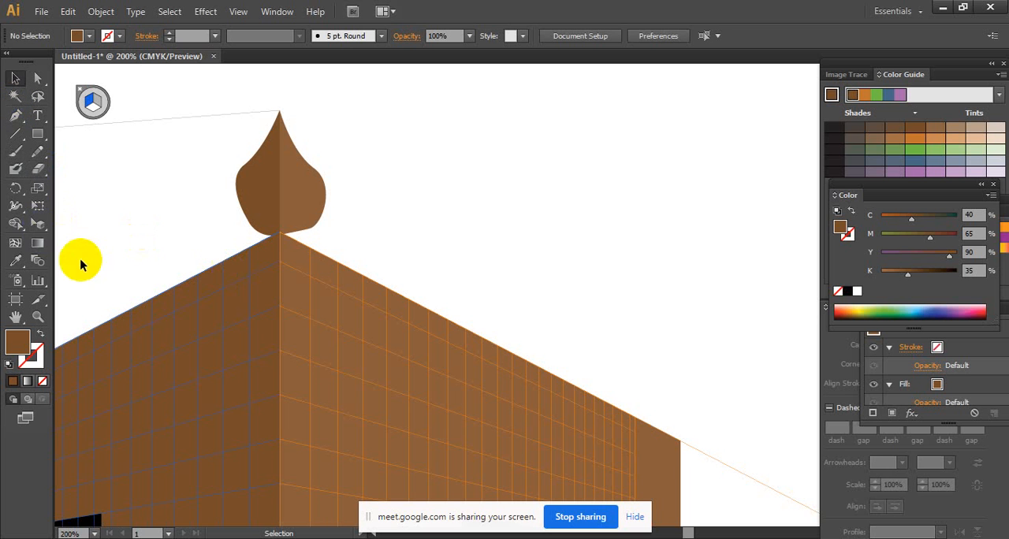
- Try to place a perspective copy of the dome's left half on the left wall's upper edge with Perspective Selection
click(37, 223)
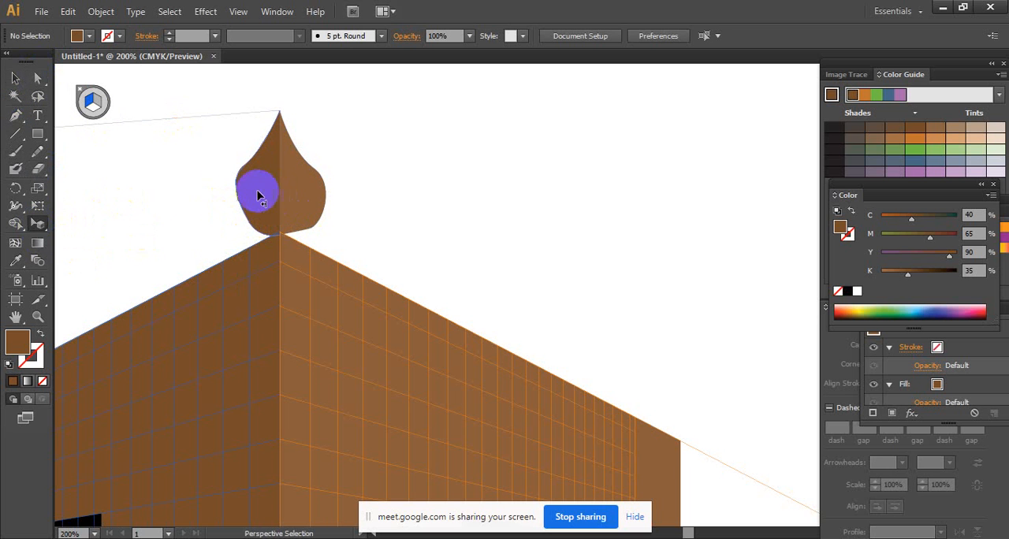
click(38, 224)
drag(37, 224, 82, 241)
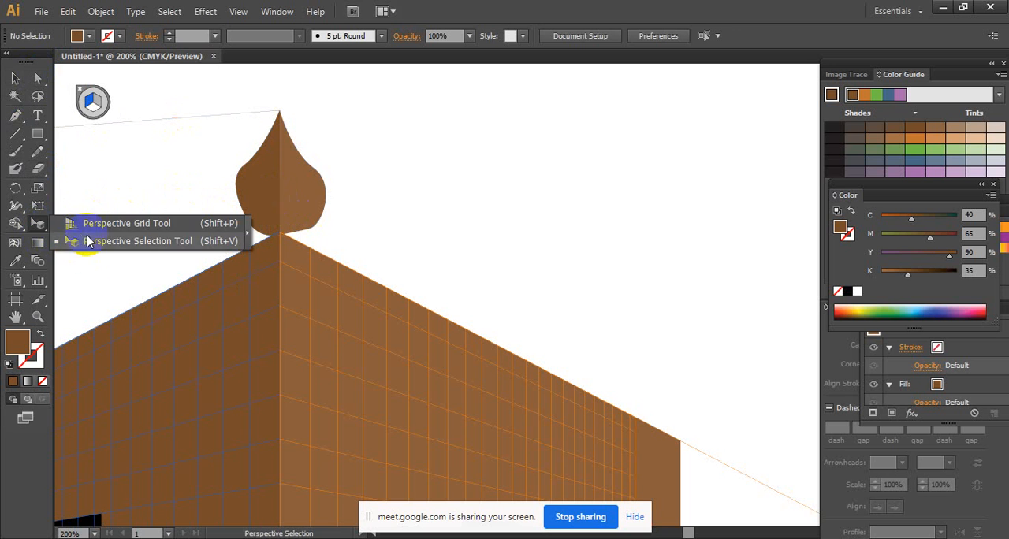
click(264, 185)
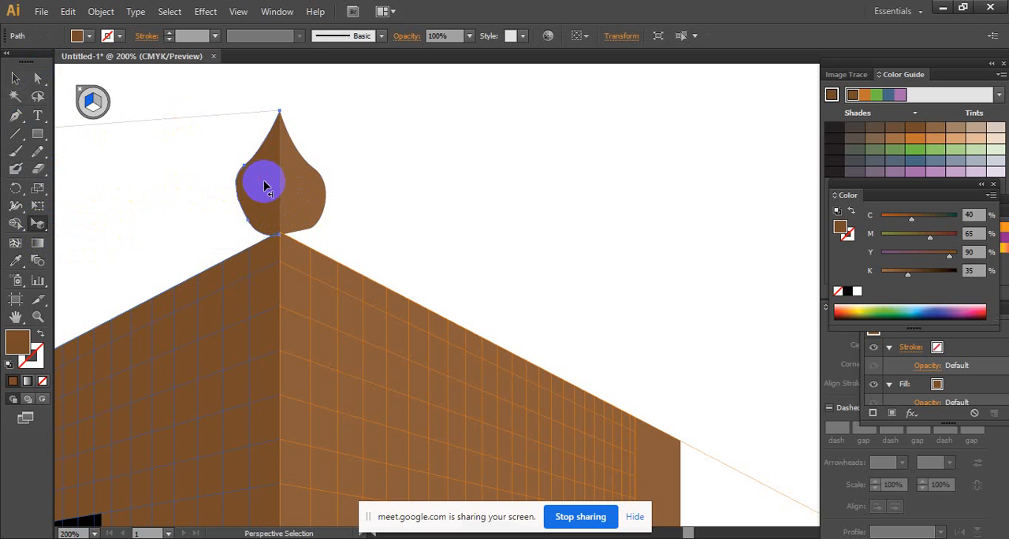
drag(264, 187, 163, 250)
ctrl+alt+click(213, 259)
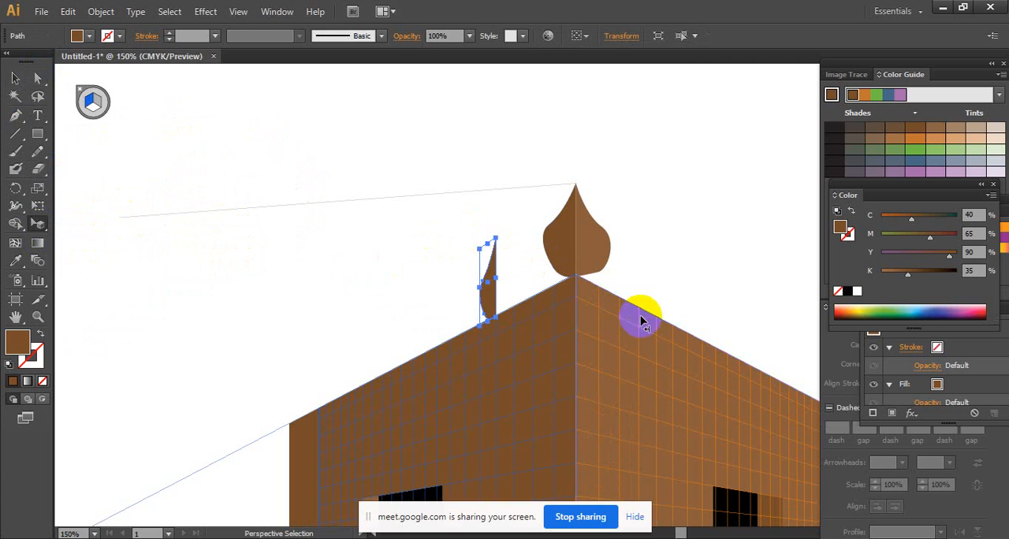
- Try to adjust the copied half-dome's position on the left wall, and undo the copy
click(840, 537)
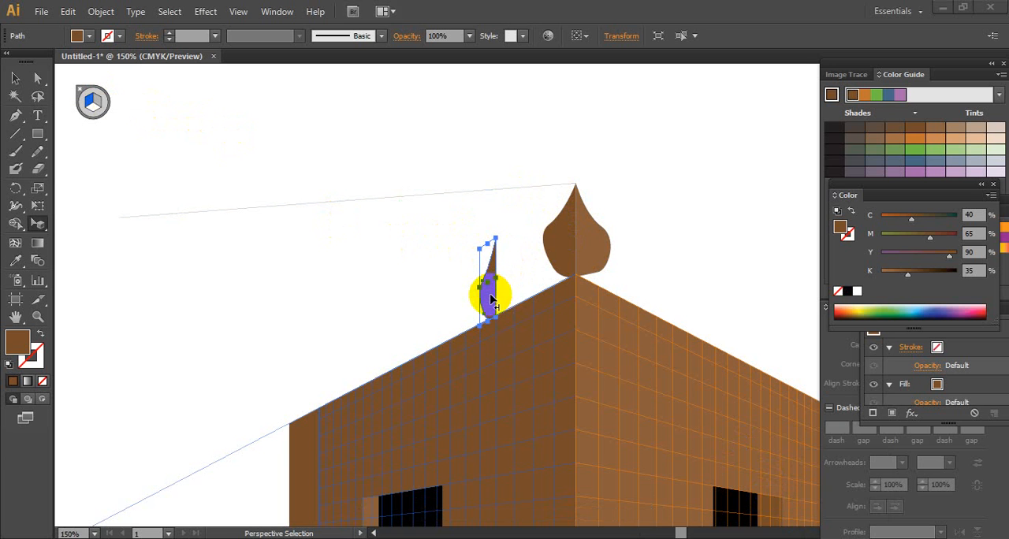
click(465, 304)
drag(487, 303, 594, 310)
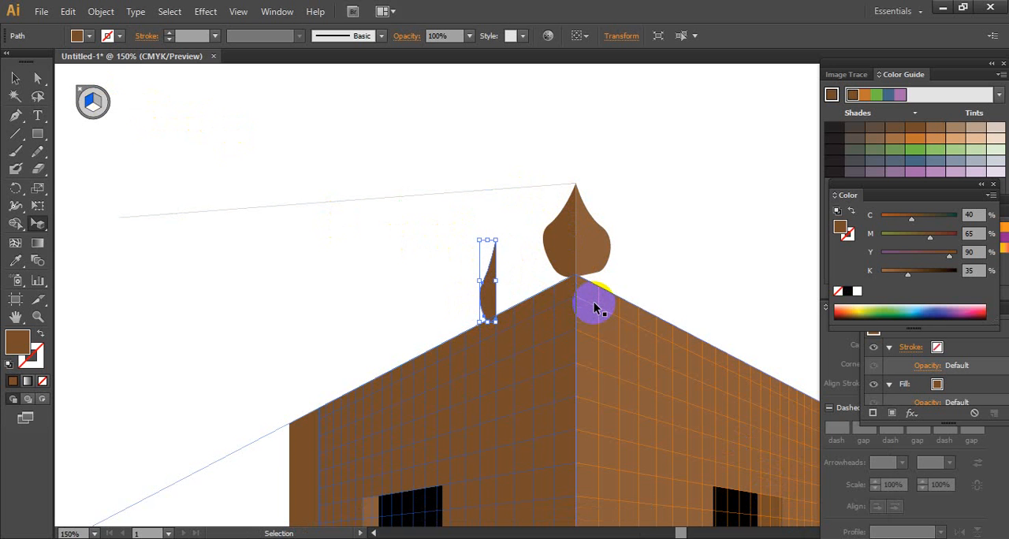
drag(595, 307, 590, 301)
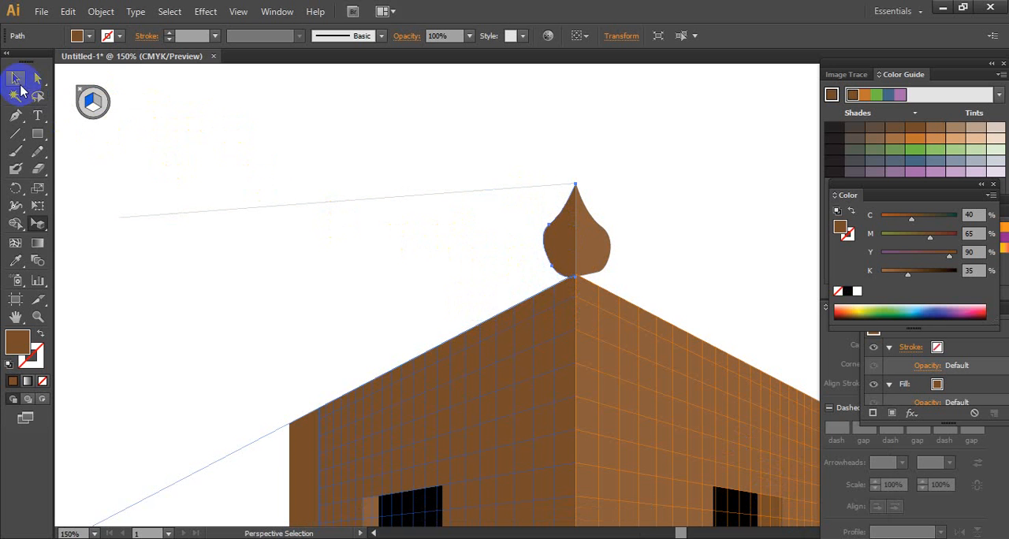
- Try twice more to copy the dome's left half along the left wall in perspective, undoing each attempt
drag(38, 221, 82, 243)
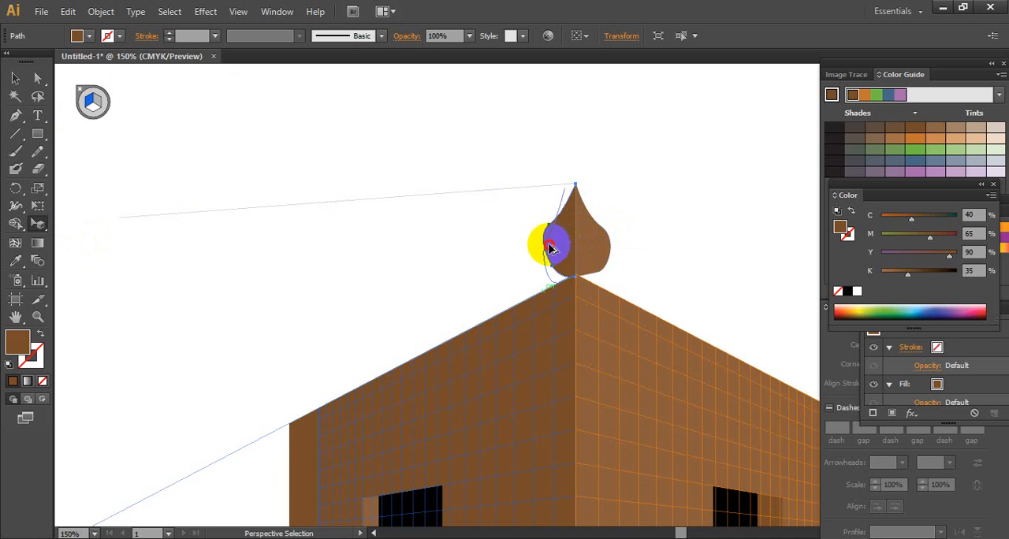
drag(547, 240, 509, 267)
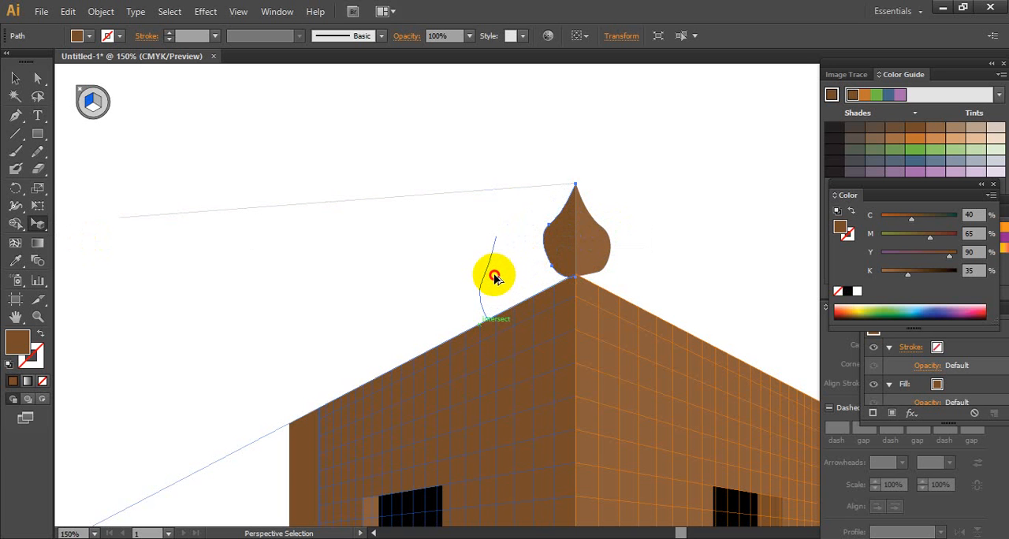
drag(495, 277, 496, 276)
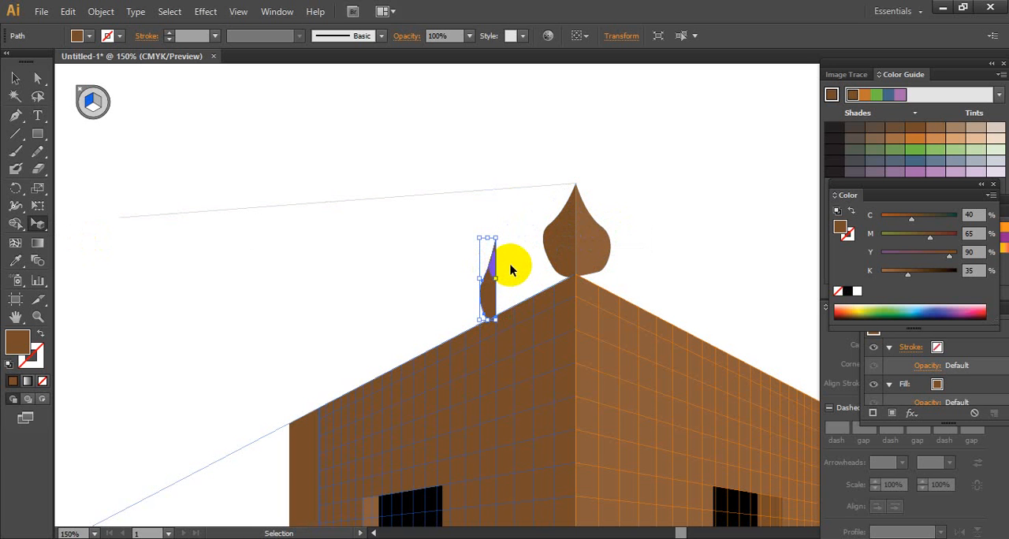
key(ctrl+z)
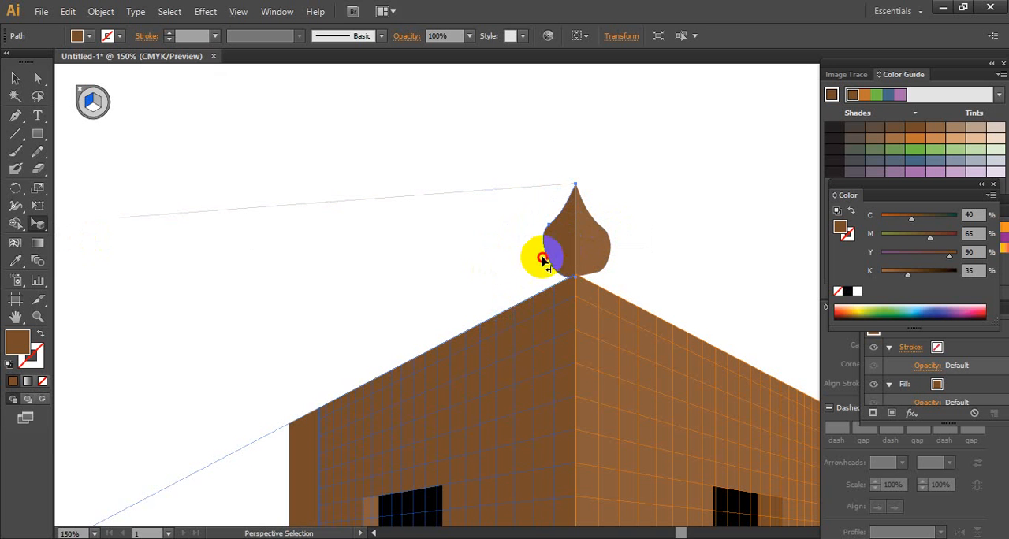
drag(541, 252, 494, 299)
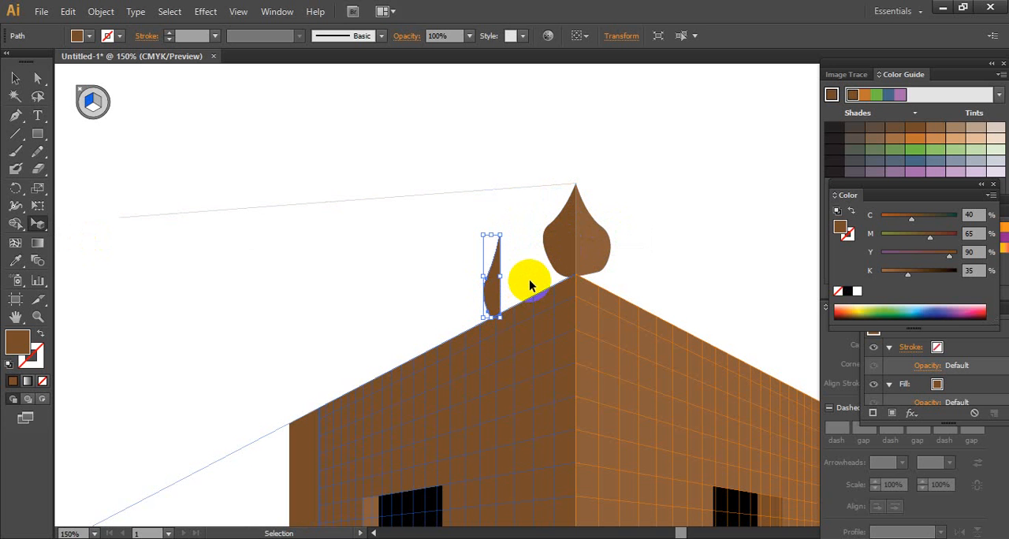
key(ctrl+z)
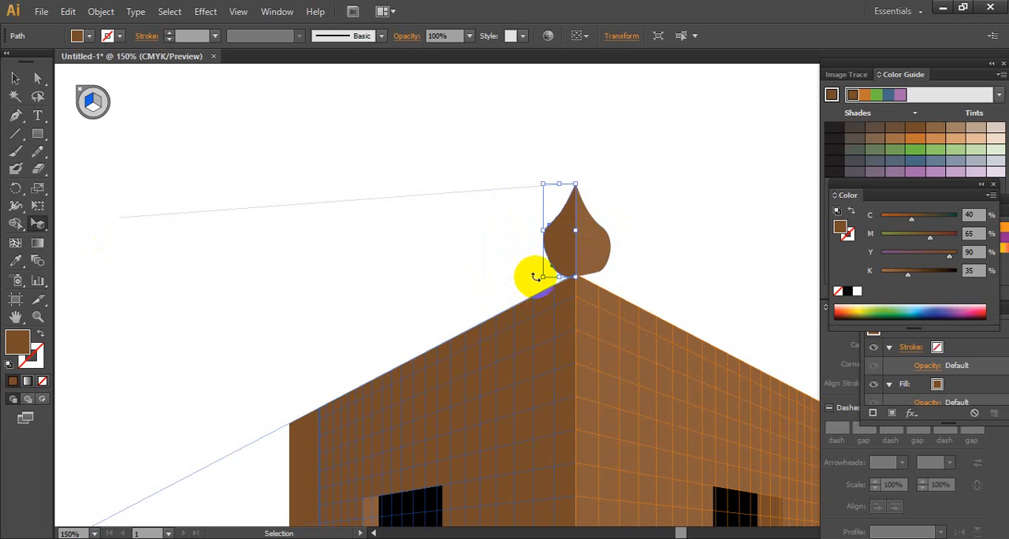
- Undo the preceding change to the whole corner dome and deselect its shapes
click(85, 106)
key(ctrl+z)
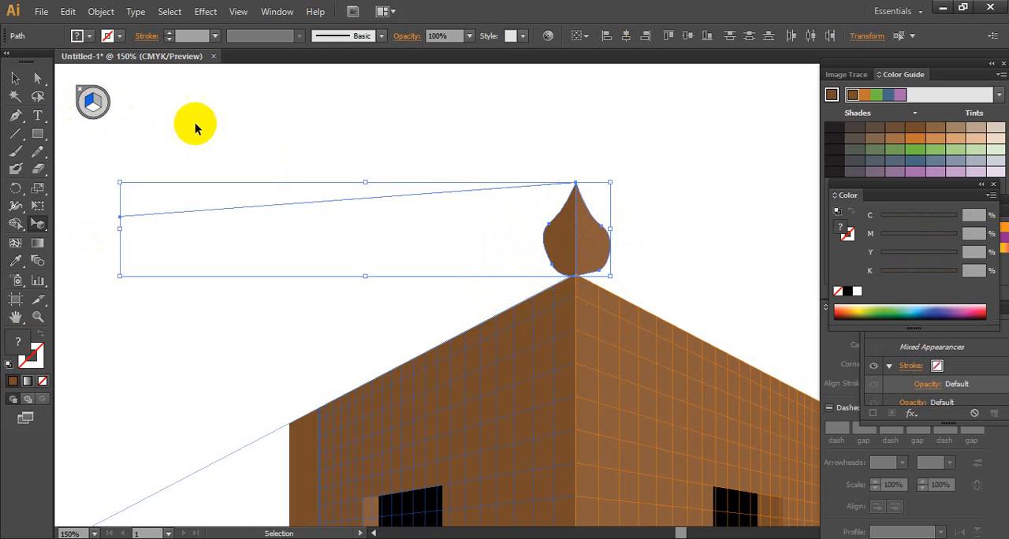
click(16, 82)
click(525, 214)
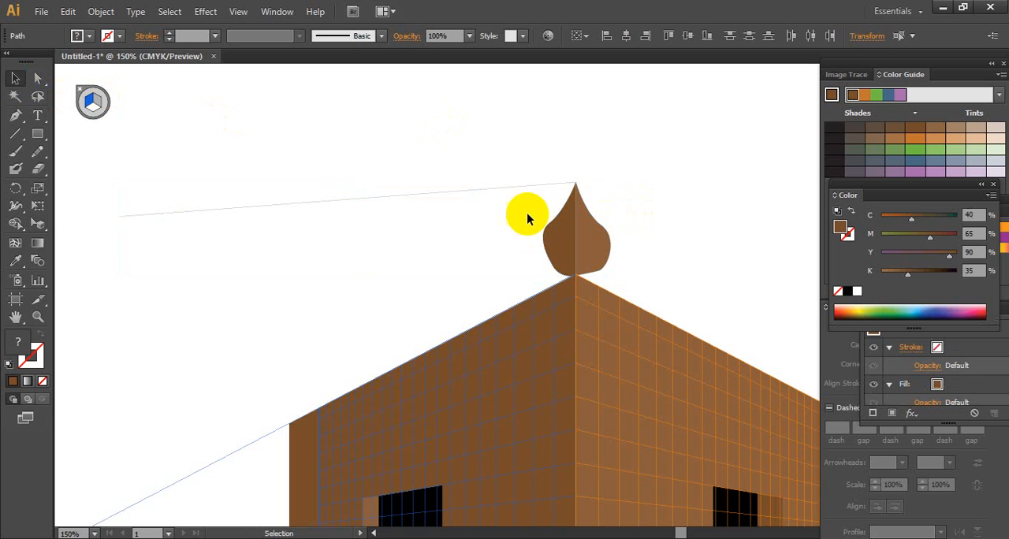
- Try again to copy the reselected left half-dome along the left wall with Perspective Selection, and undo it
click(38, 225)
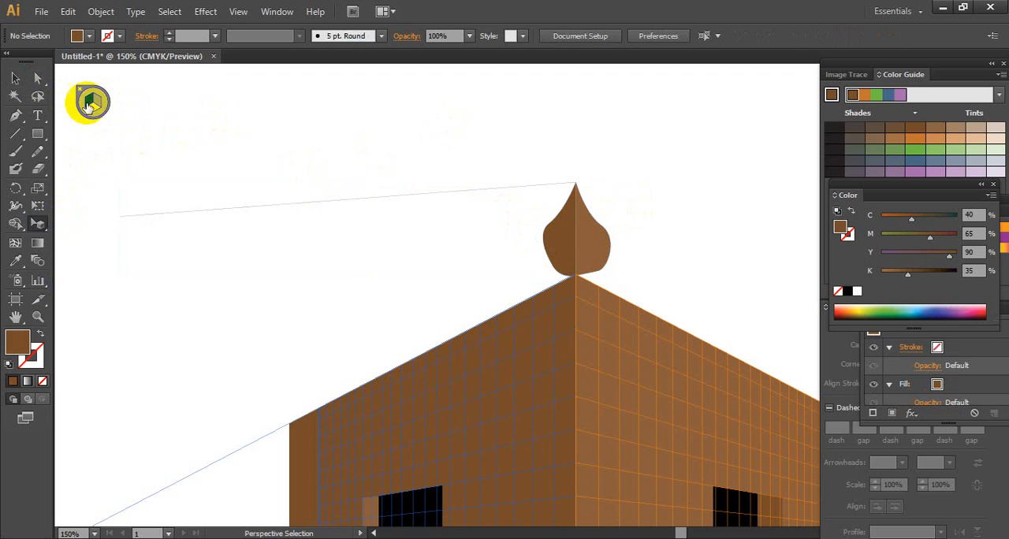
click(38, 79)
click(574, 244)
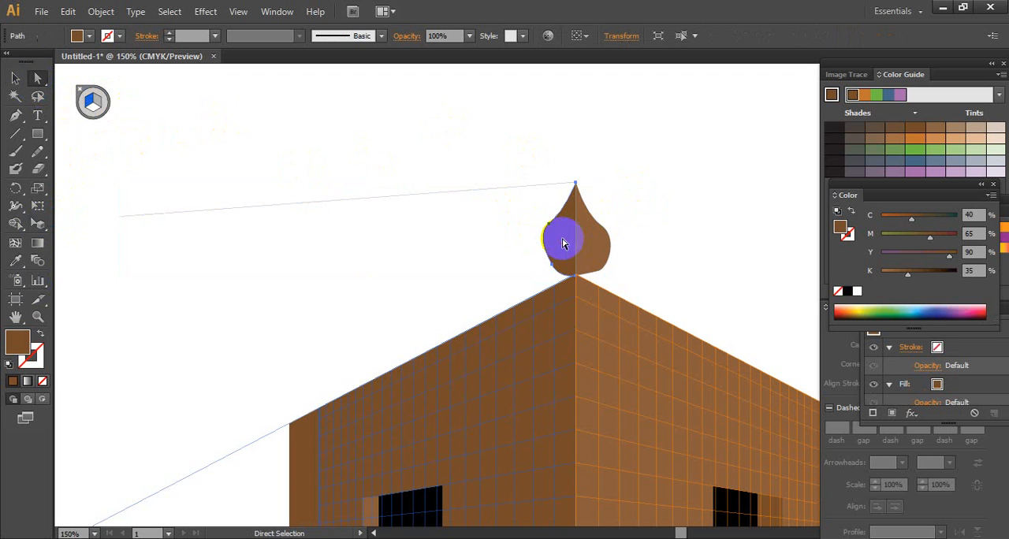
click(15, 79)
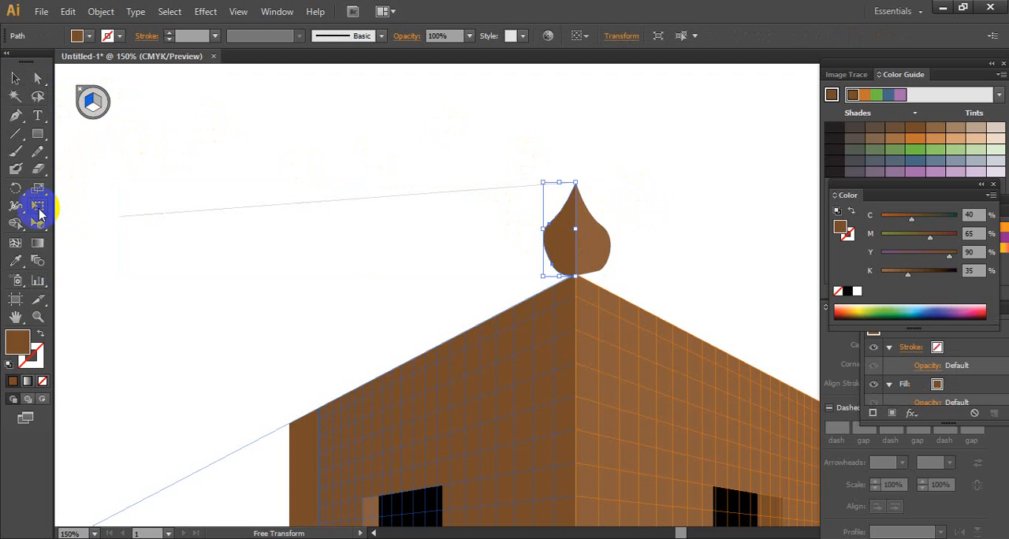
drag(39, 210, 83, 241)
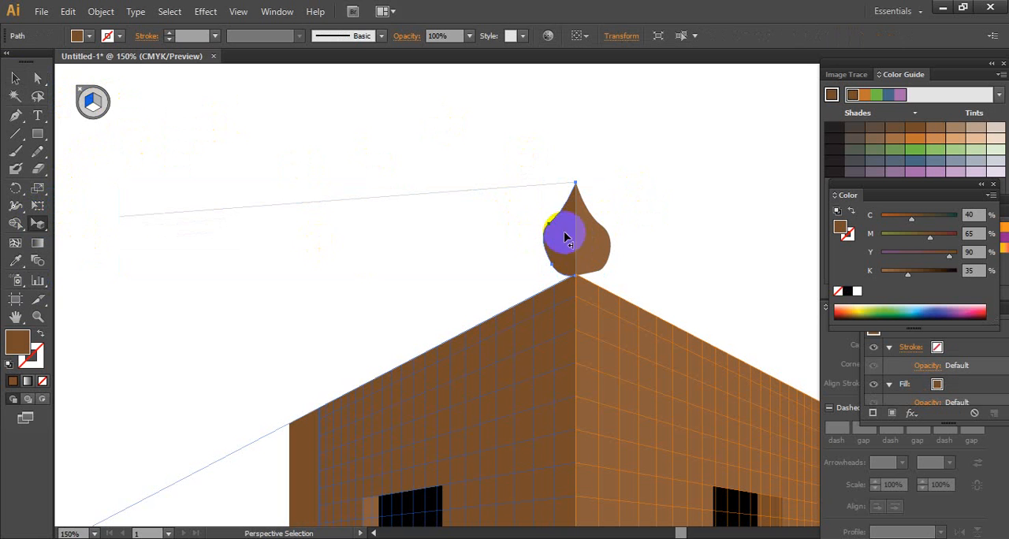
drag(563, 239, 502, 273)
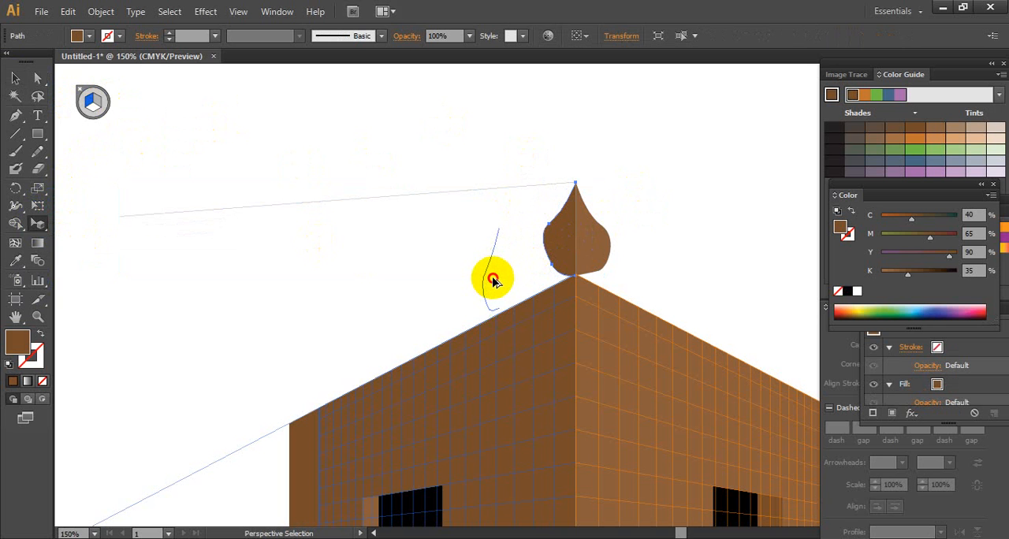
drag(493, 285, 507, 282)
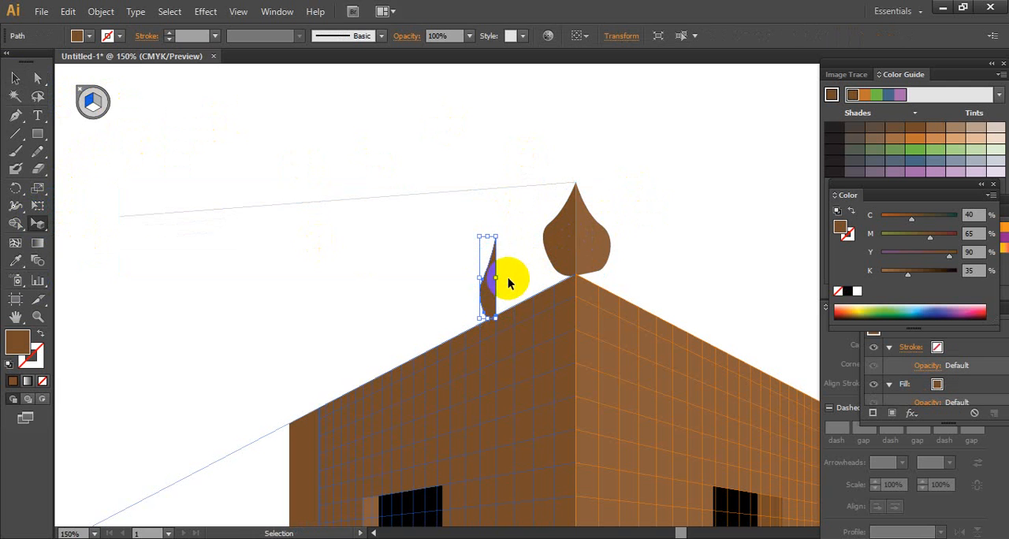
key(ctrl+z)
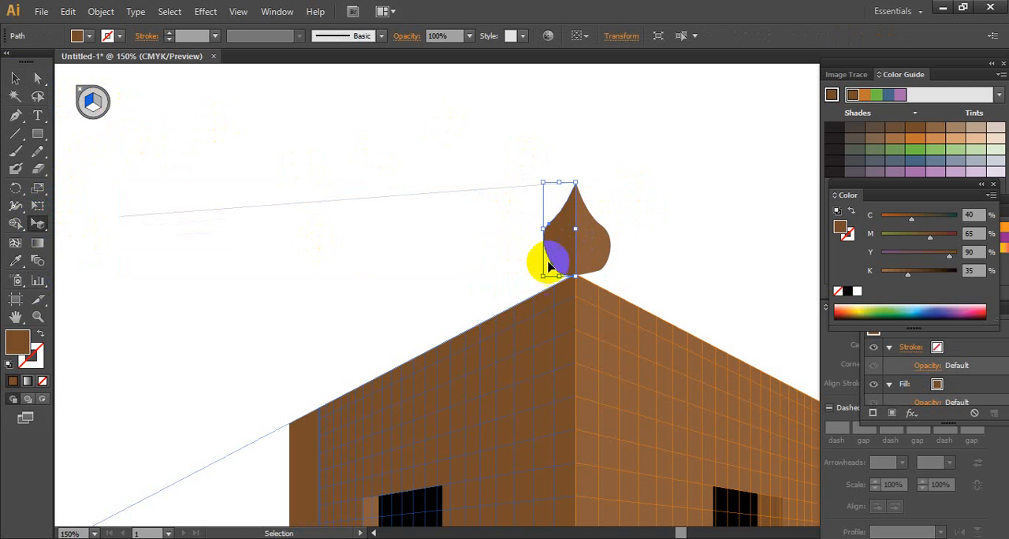
- Try again to copy the corner dome's left half along and above the left wall in perspective, undoing each attempt
drag(559, 252, 501, 291)
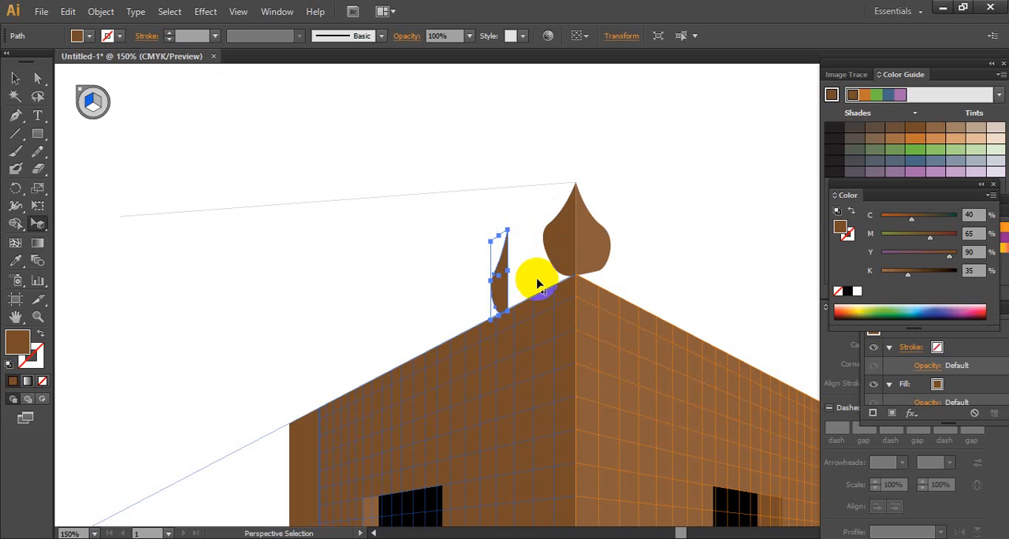
key(ctrl+z)
click(558, 257)
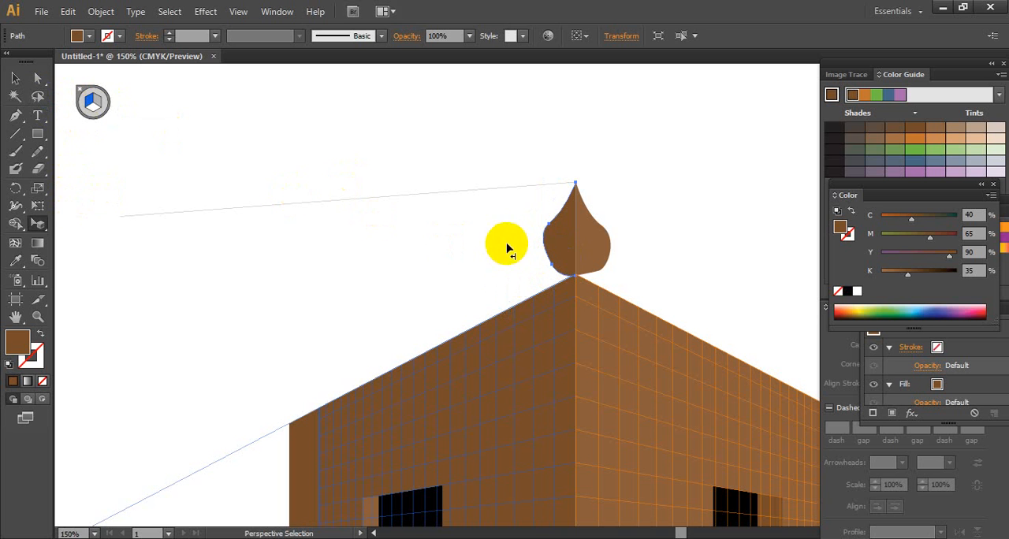
drag(550, 243, 377, 211)
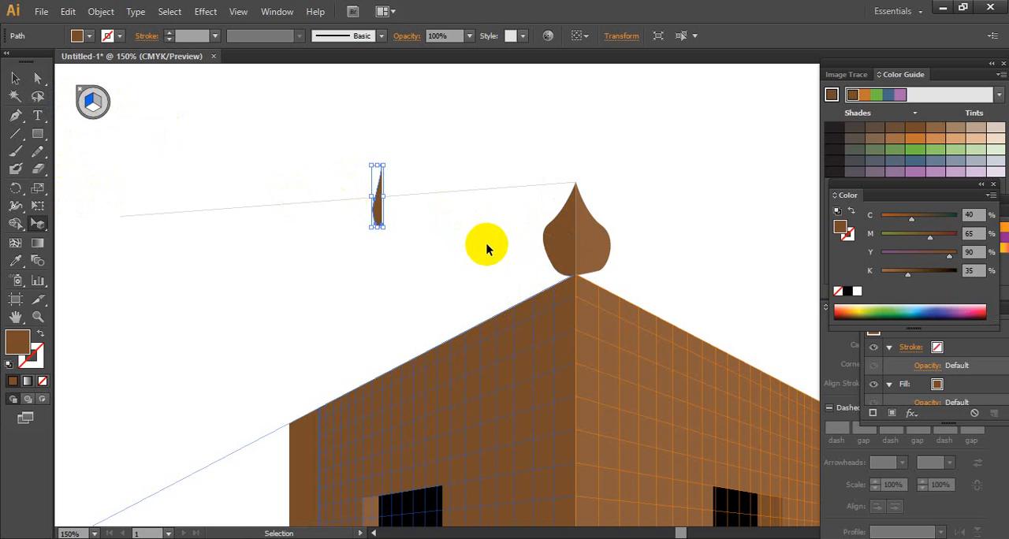
key(ctrl+z)
click(564, 254)
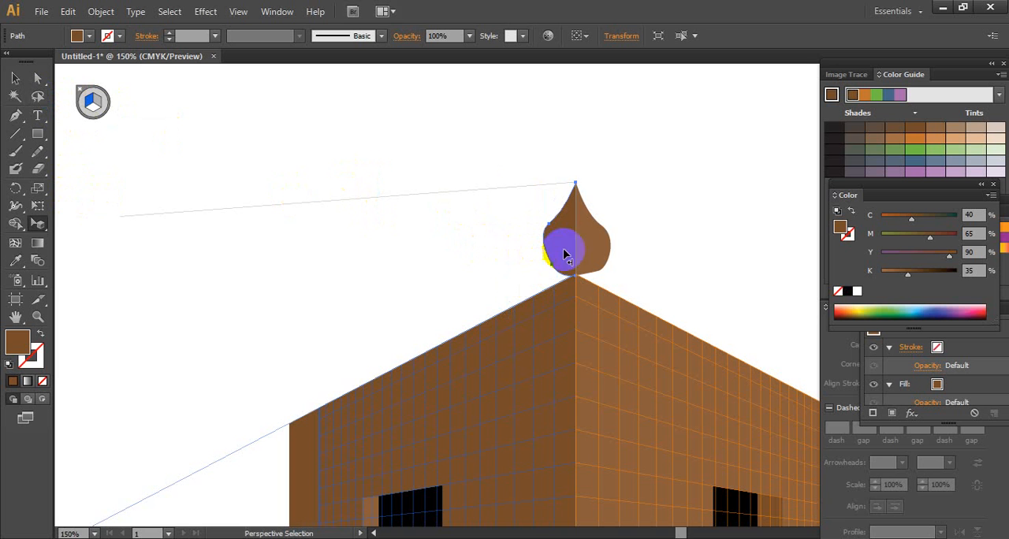
key(ctrl+z)
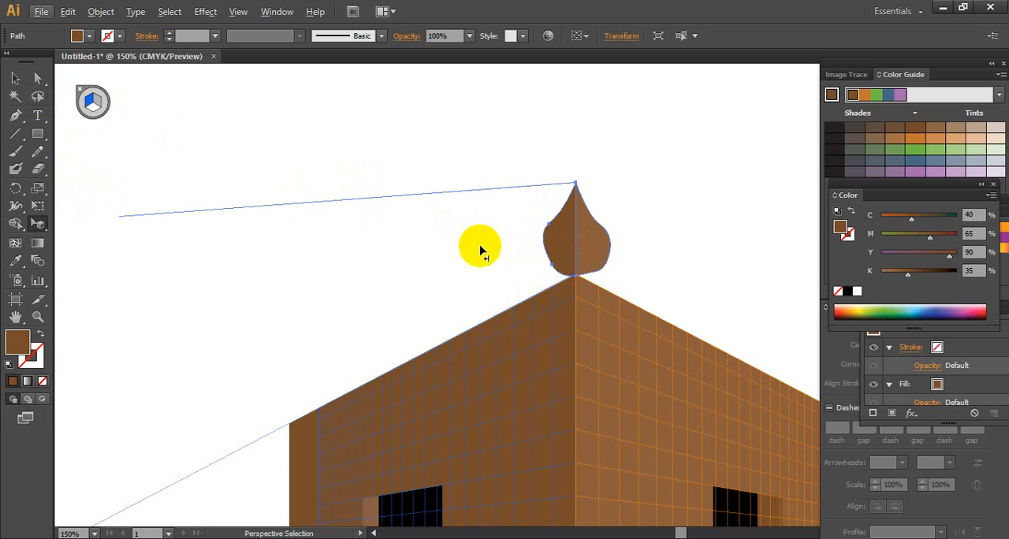
- Copy the dome's right half along the right wall on the right grid plane and nudge the copy down onto the wall's upper edge
click(97, 102)
drag(581, 244, 666, 296)
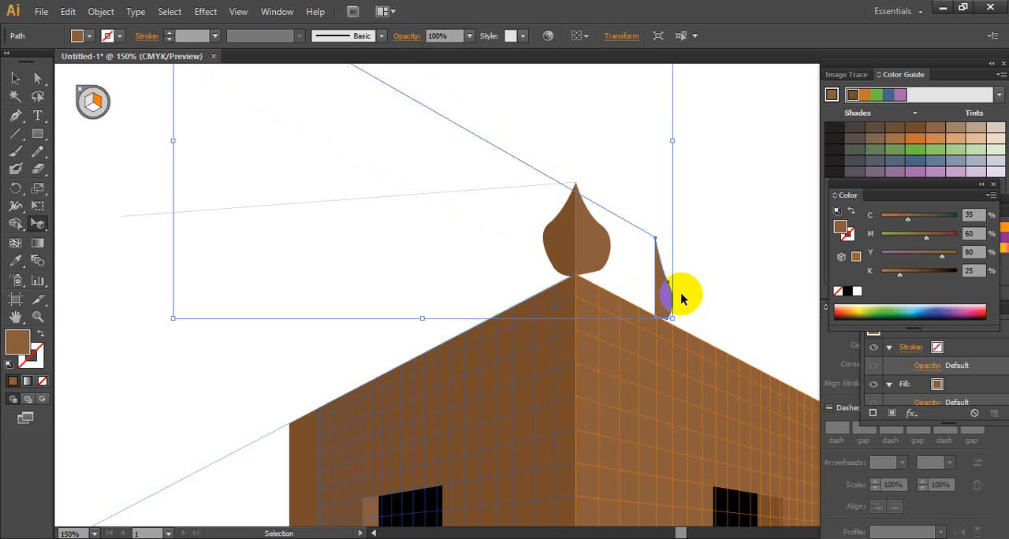
key(Down)
key(Down)
key(Down)
key(Down)
key(Down)
key(Down)
key(Down)
key(Down)
key(Down)
- Select the copied right half-dome together with its long stray line using the Selection tool
key(ctrl+alt+space)
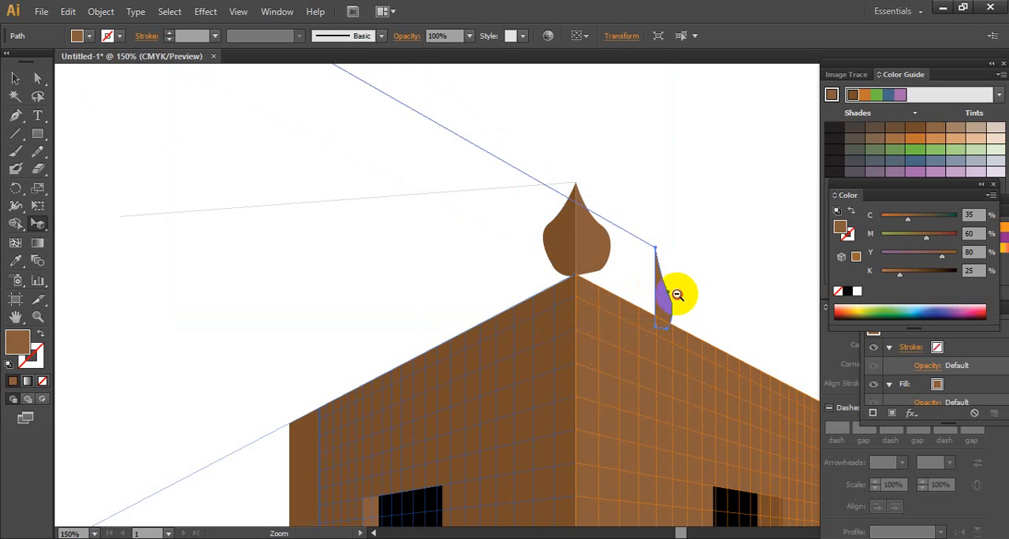
click(677, 294)
click(416, 266)
click(455, 286)
click(454, 289)
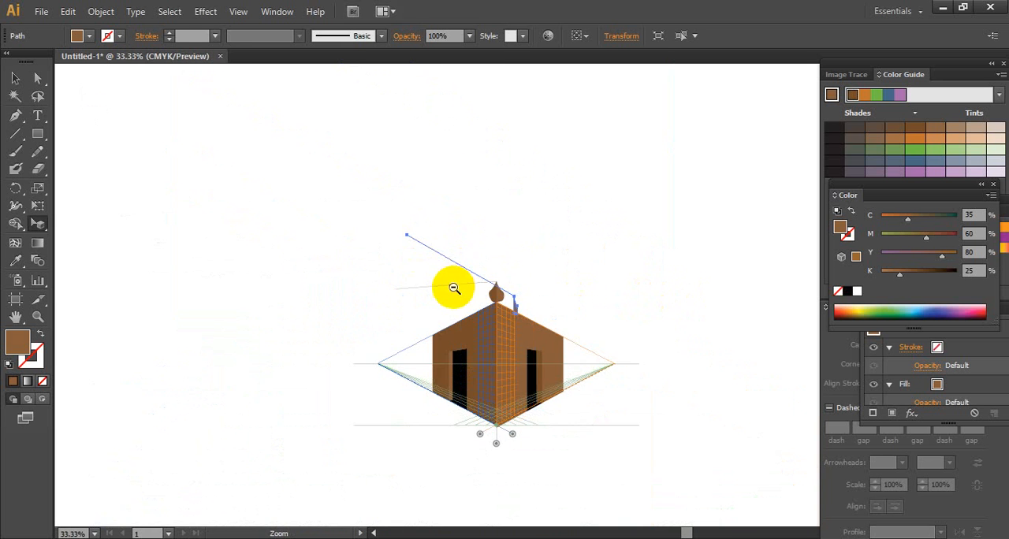
click(509, 289)
click(537, 288)
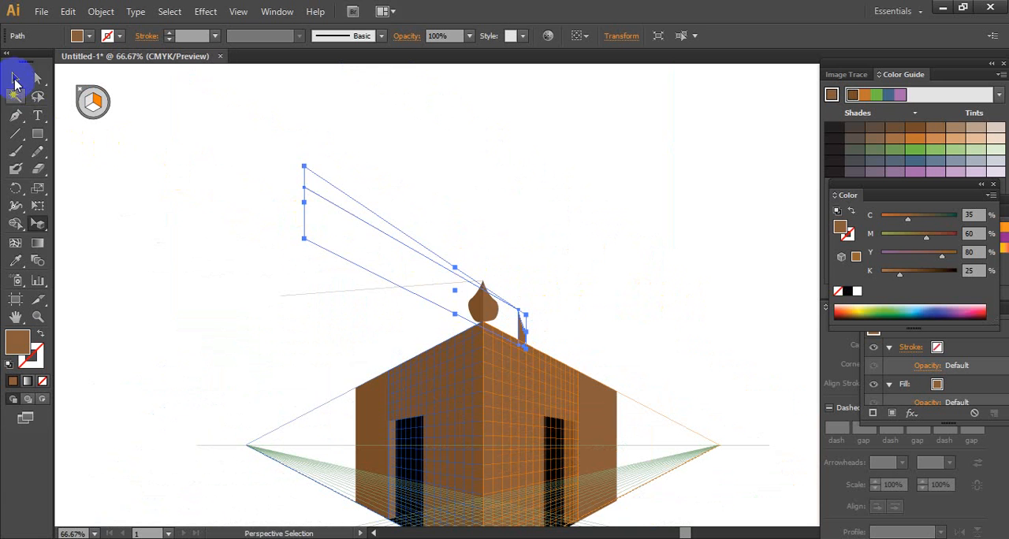
click(15, 80)
drag(257, 134, 476, 268)
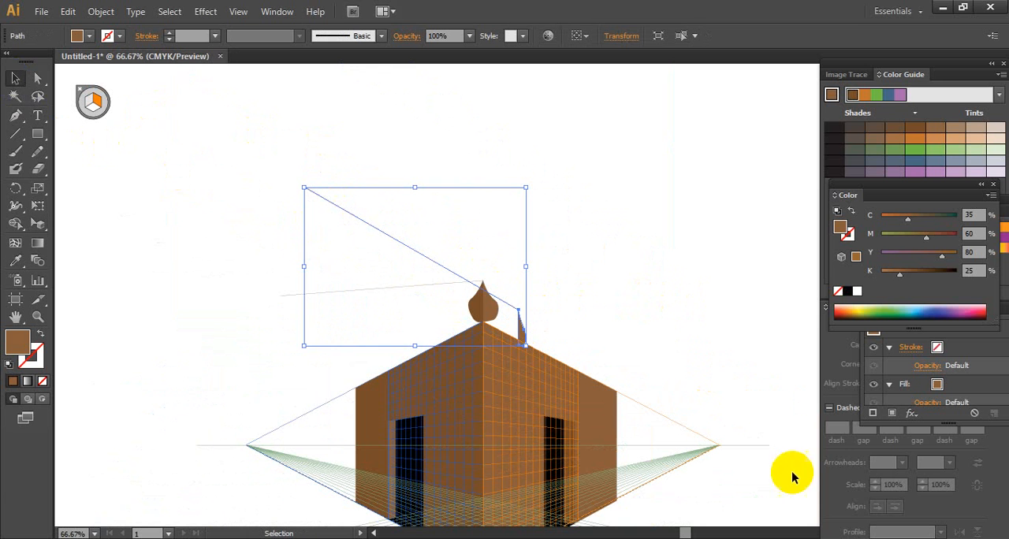
click(835, 534)
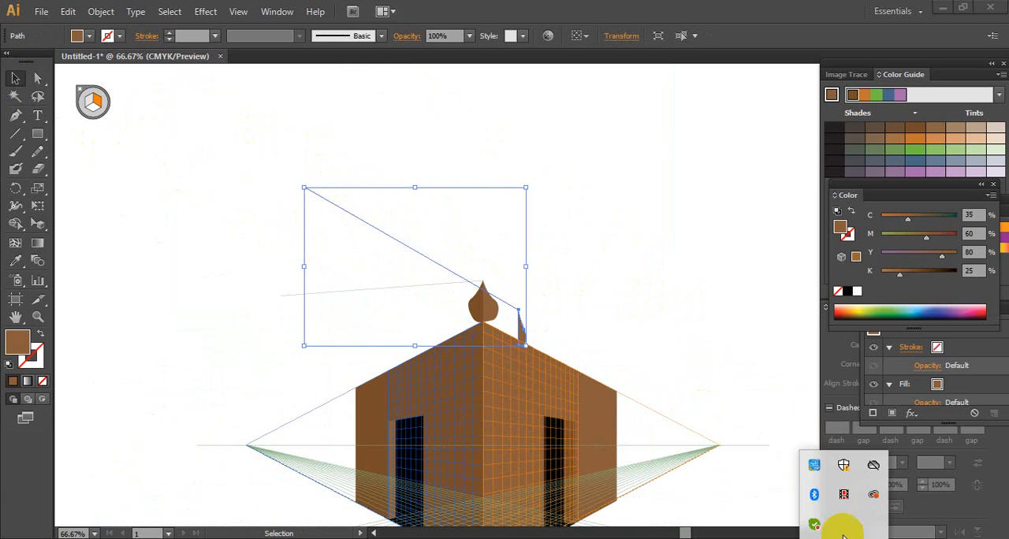